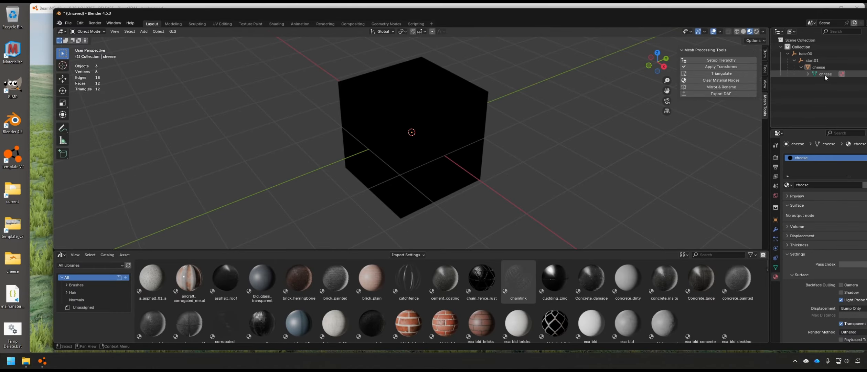
{"action": "double_click", "coordinate": [814, 157]}
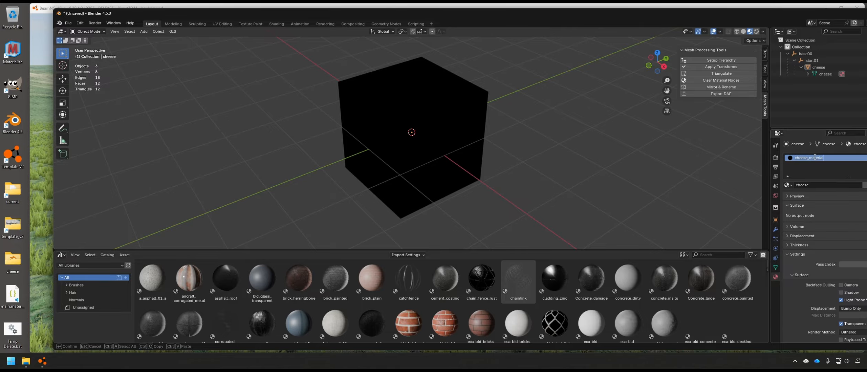
{"action": "key", "text": "Return"}
{"action": "key", "text": "ctrl+z"}
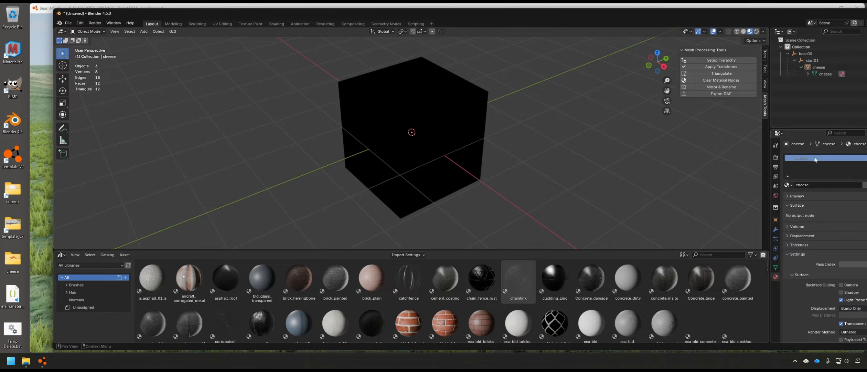
Open the recent cheese.blend file, discarding the changes to the untitled scene.
{"action": "left_click", "coordinate": [69, 23]}
{"action": "mouse_move", "coordinate": [74, 31]}
{"action": "left_click", "coordinate": [148, 46]}
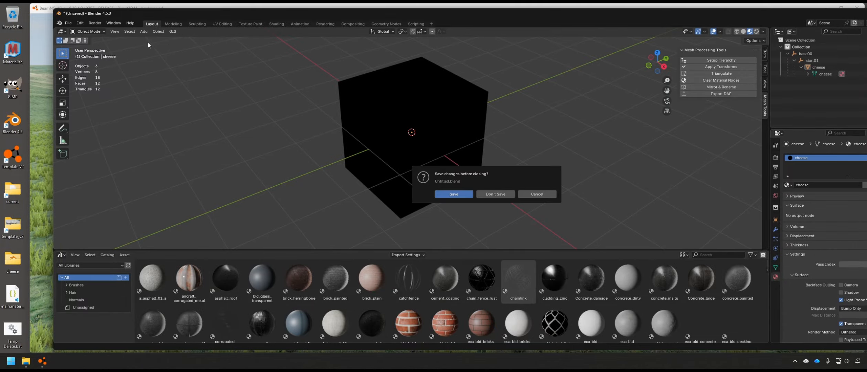
{"action": "left_click", "coordinate": [495, 194]}
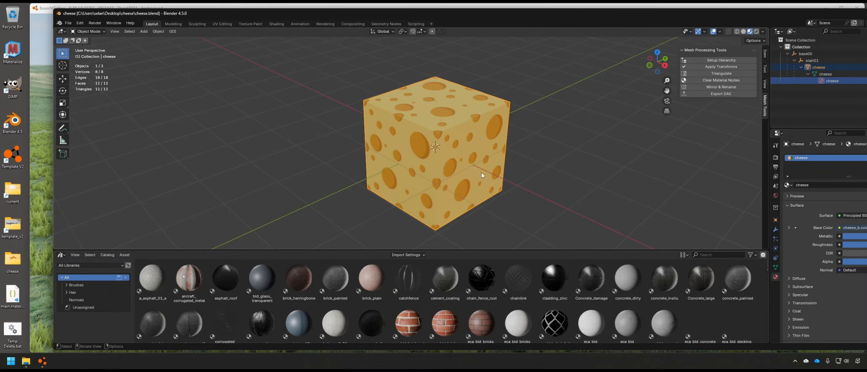
{"action": "middle_click_drag", "start_coordinate": [485, 180], "coordinate": [473, 147]}
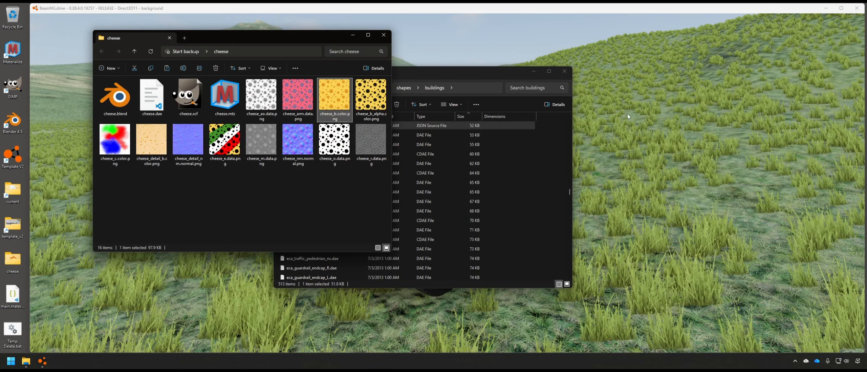
Switch to the cheese folder in File Explorer and check the pixel dimensions of its PNG textures in the details view.
{"action": "left_click", "coordinate": [378, 248]}
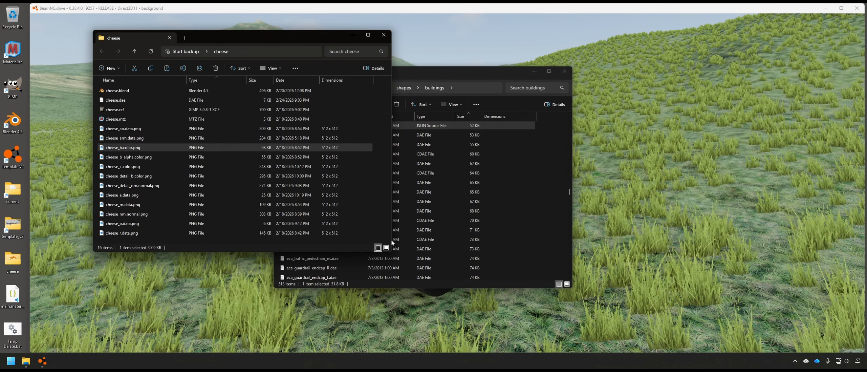
{"action": "left_click", "coordinate": [333, 129]}
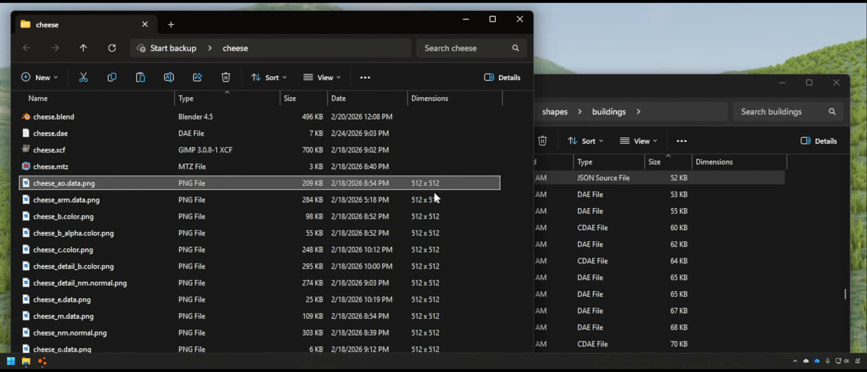
{"action": "left_click", "coordinate": [434, 195]}
{"action": "left_click", "coordinate": [430, 233]}
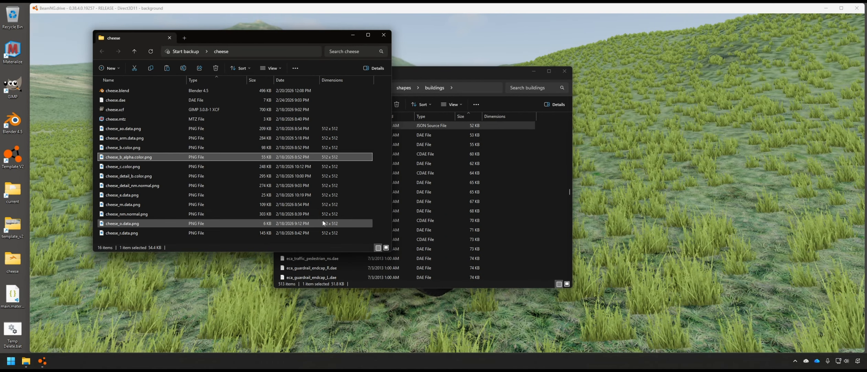
{"action": "left_click_drag", "start_coordinate": [449, 71], "coordinate": [626, 63]}
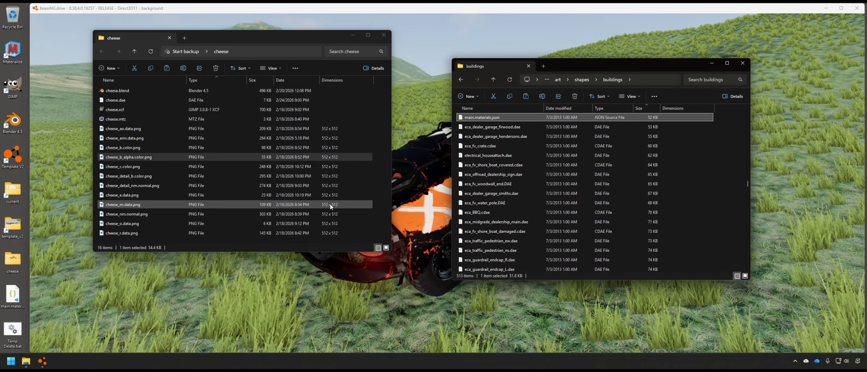
Return the cheese folder to thumbnails and preview the cheese_b.color.png texture, closing the viewer when finished.
{"action": "left_click", "coordinate": [386, 247]}
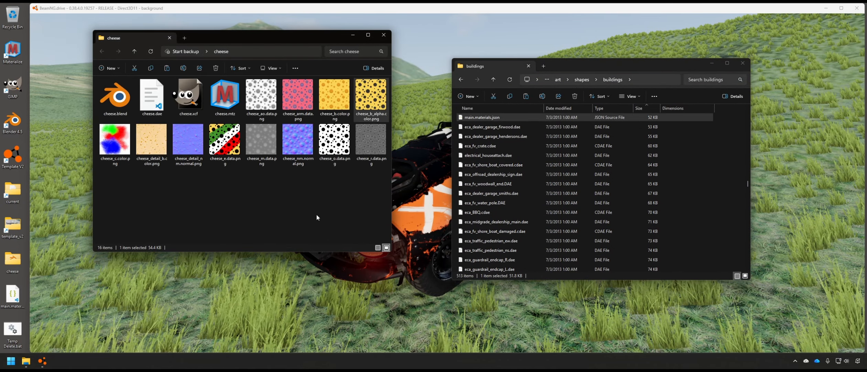
{"action": "left_click", "coordinate": [335, 110]}
{"action": "double_click", "coordinate": [334, 109]}
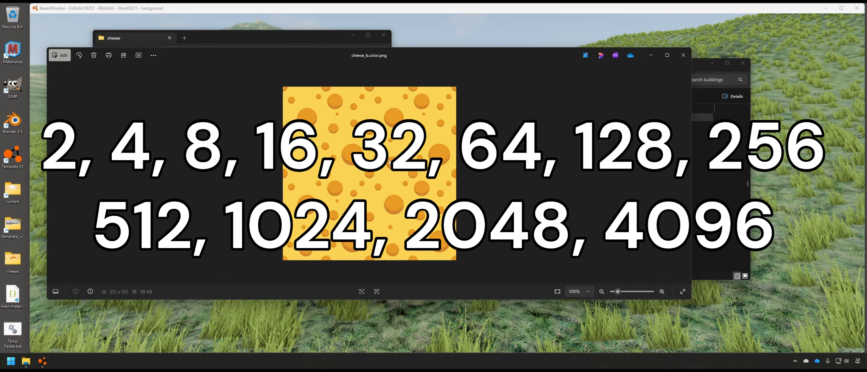
{"action": "left_click", "coordinate": [684, 55]}
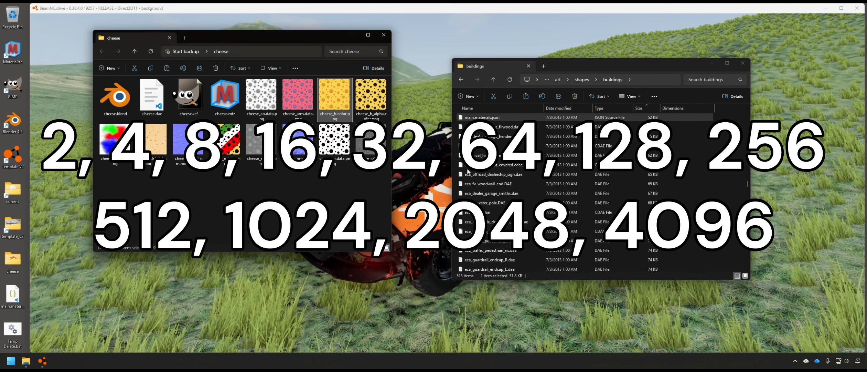
Close the buildings folder and open template_v2's art/shapes/cheese folder beside the source cheese folder.
{"action": "left_click", "coordinate": [528, 66]}
{"action": "left_click", "coordinate": [152, 100]}
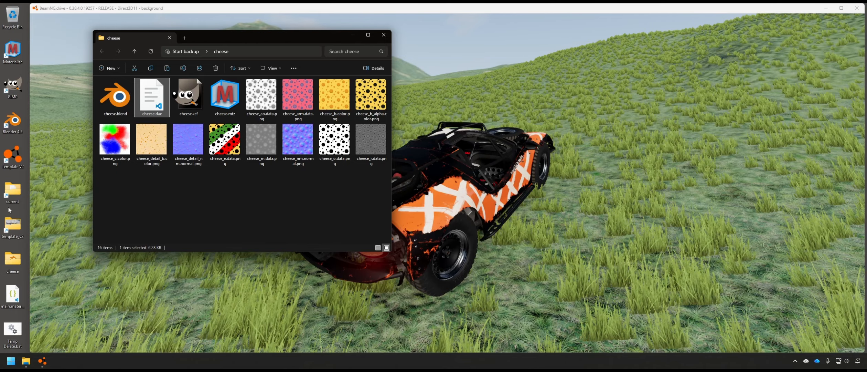
{"action": "double_click", "coordinate": [13, 225]}
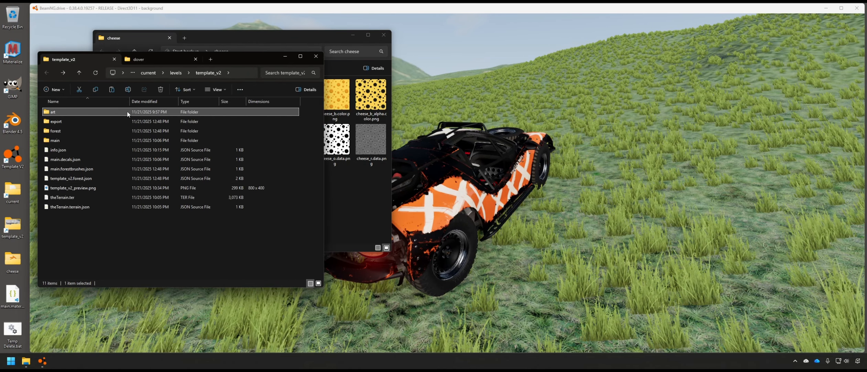
{"action": "double_click", "coordinate": [88, 112]}
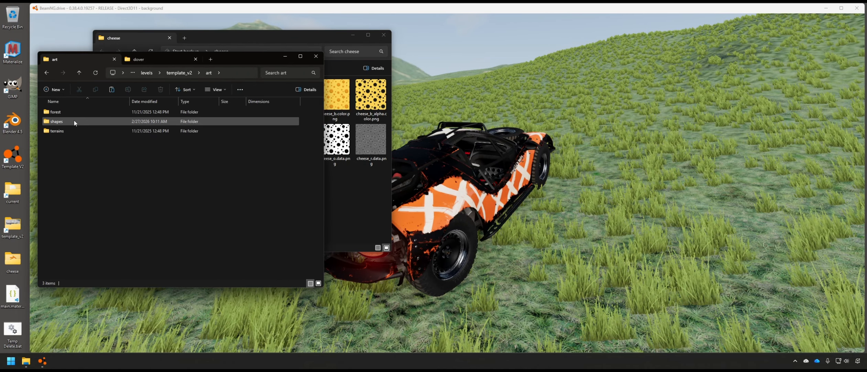
{"action": "double_click", "coordinate": [74, 121]}
{"action": "double_click", "coordinate": [69, 113]}
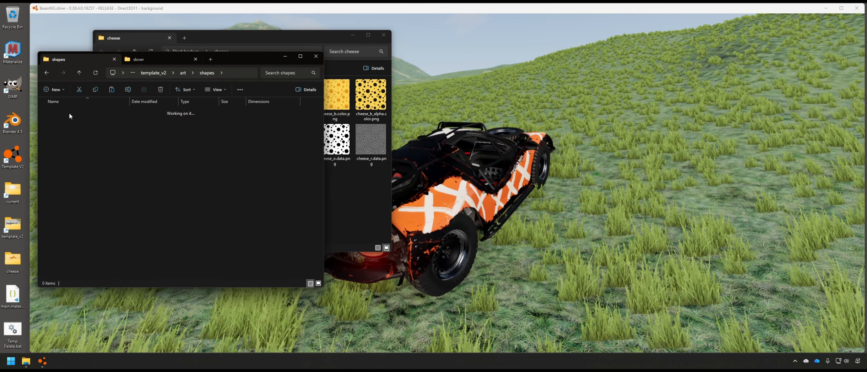
{"action": "left_click_drag", "start_coordinate": [234, 61], "coordinate": [631, 50]}
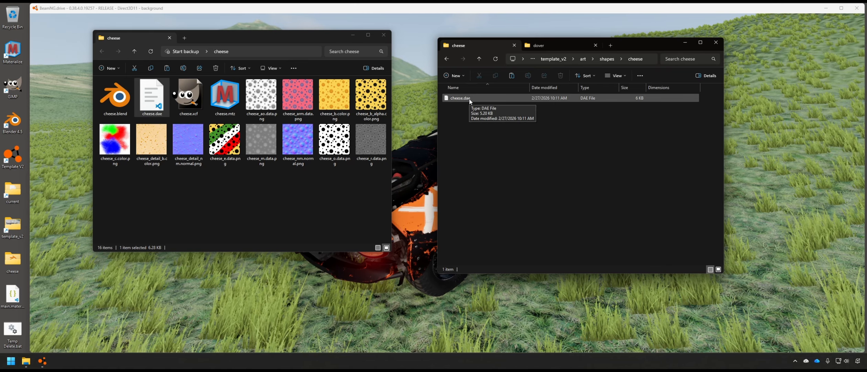
Copy cheese.dae and all twelve cheese PNG textures into template_v2's art/shapes/cheese folder, replacing the existing cheese.dae.
{"action": "left_click", "coordinate": [633, 95]}
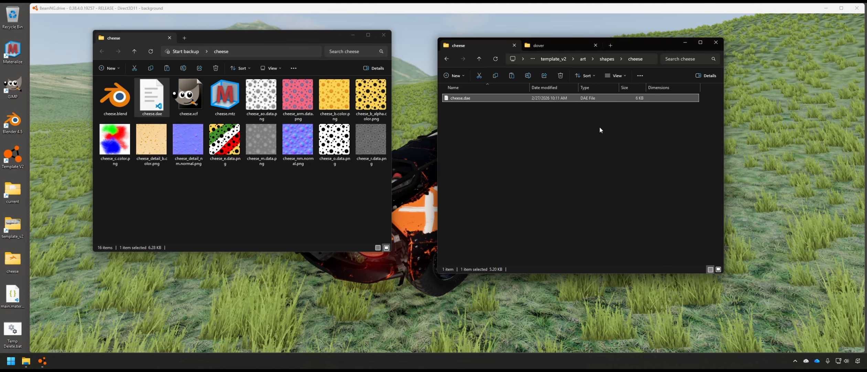
{"action": "left_click", "coordinate": [152, 99]}
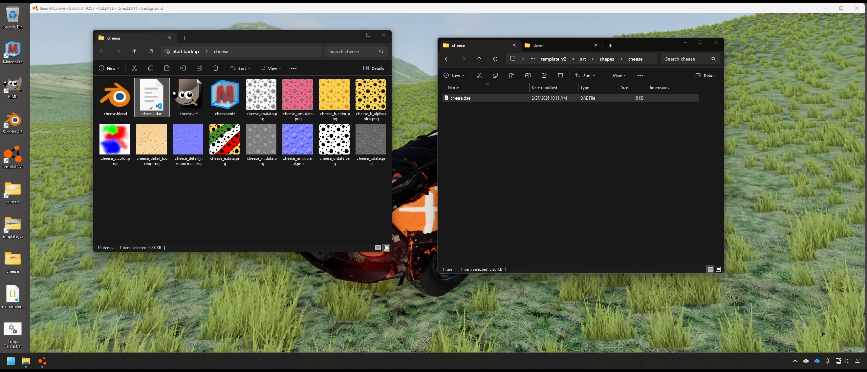
{"action": "left_click", "coordinate": [221, 182]}
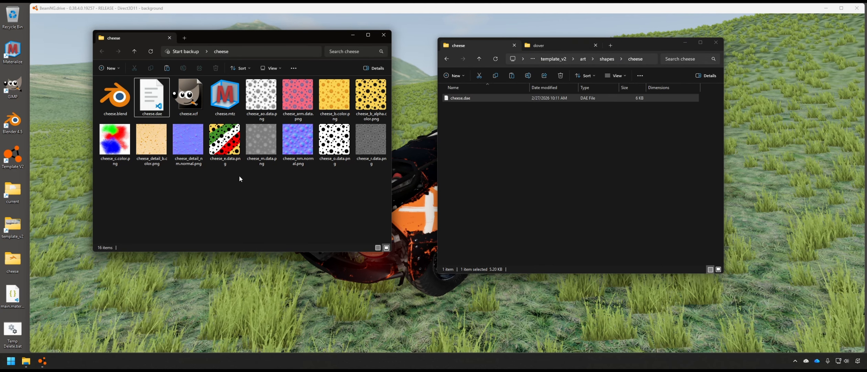
{"action": "left_click", "coordinate": [261, 96]}
{"action": "left_click", "coordinate": [365, 157], "text": "shift"}
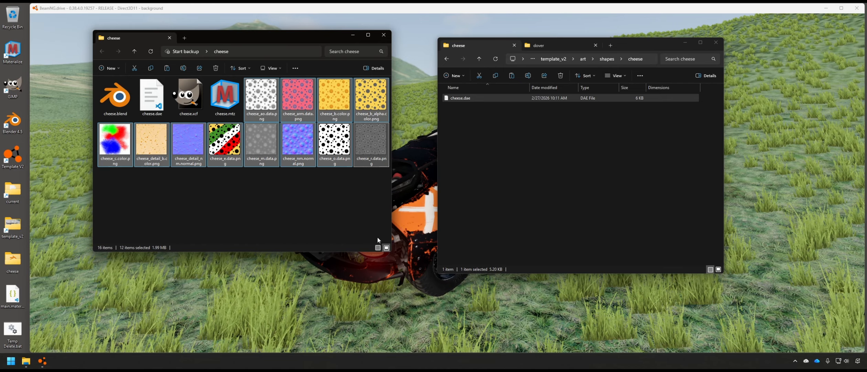
{"action": "left_click", "coordinate": [378, 248]}
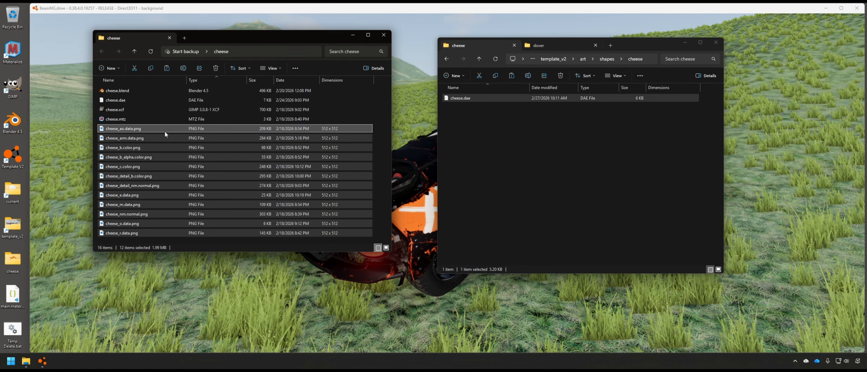
{"action": "left_click", "coordinate": [115, 100], "text": "ctrl"}
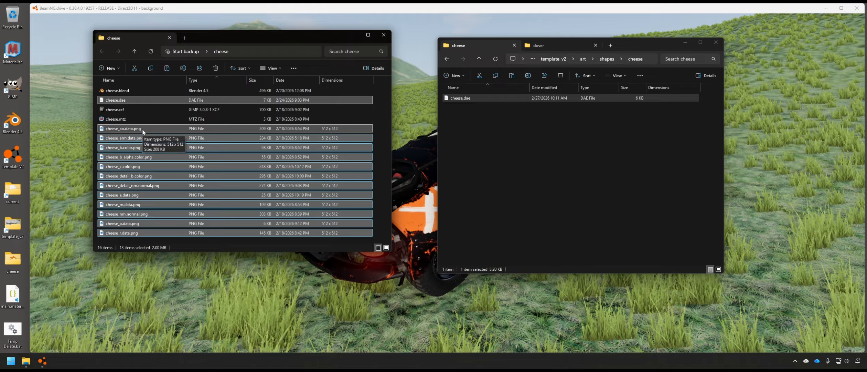
{"action": "left_click_drag", "start_coordinate": [143, 132], "coordinate": [503, 131]}
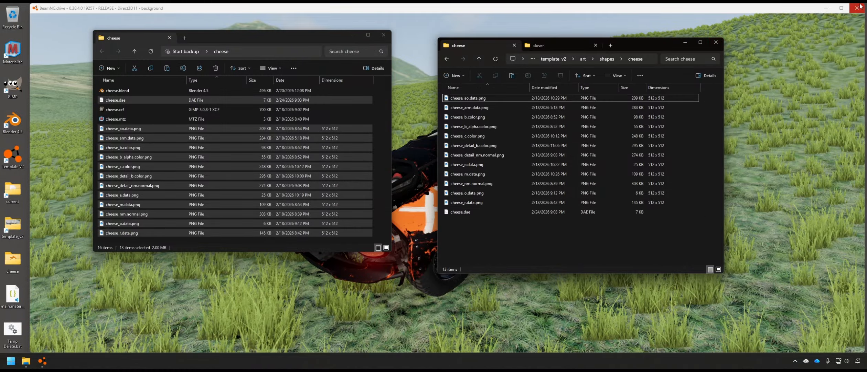
Restart BeamNG.drive on the template_v2 level and open the Material Editor in its World Editor.
{"action": "left_click", "coordinate": [759, 39]}
{"action": "key", "text": "alt+F4"}
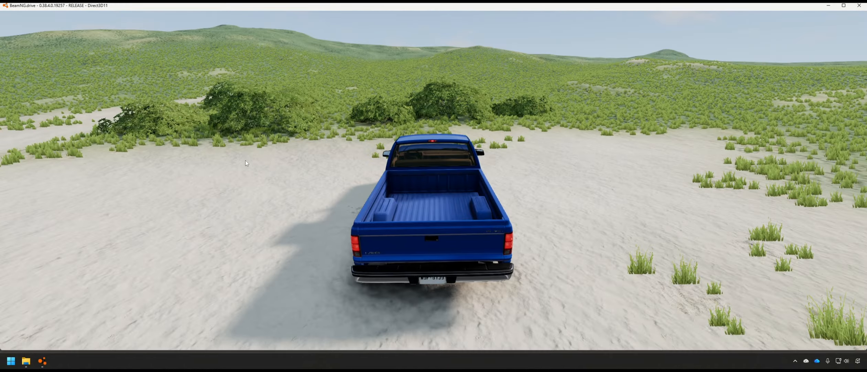
{"action": "key", "text": "F11"}
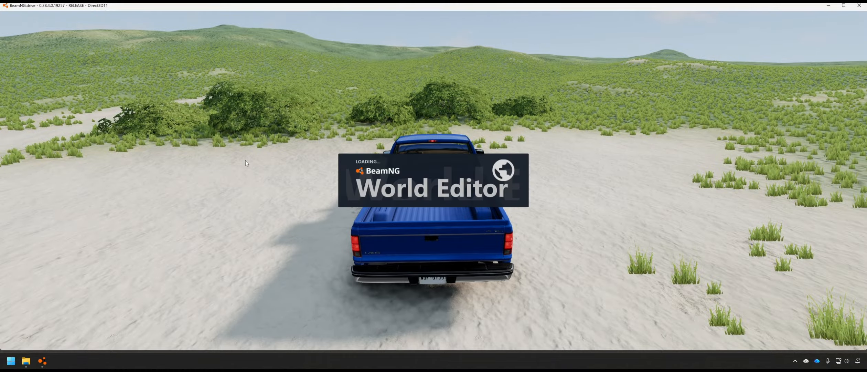
{"action": "left_click", "coordinate": [83, 15]}
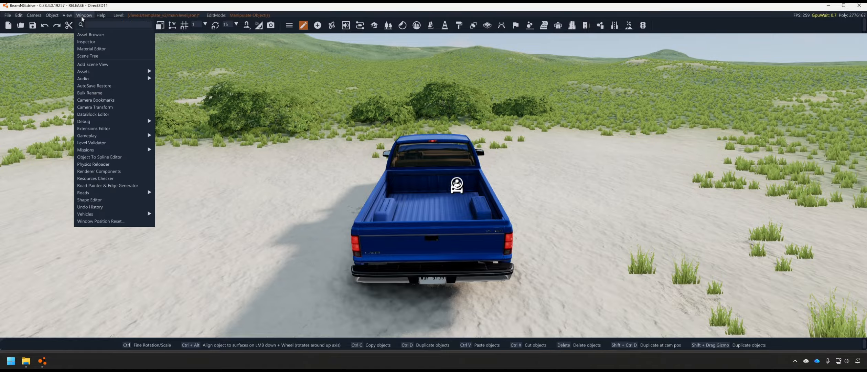
{"action": "left_click", "coordinate": [89, 48]}
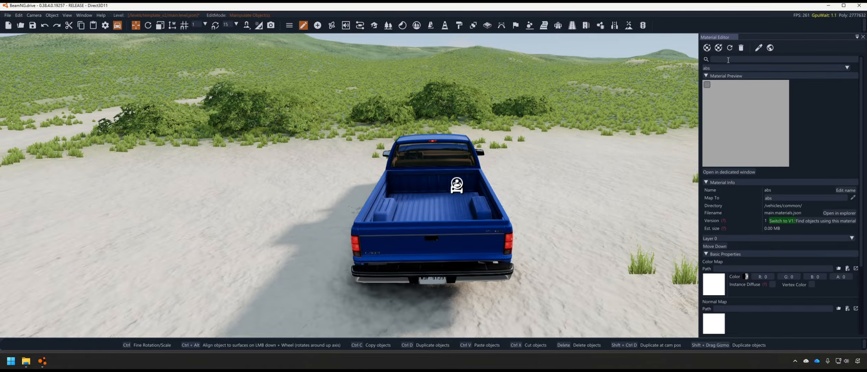
Search the Material Editor for cheese, then clear the search.
{"action": "left_click", "coordinate": [728, 60]}
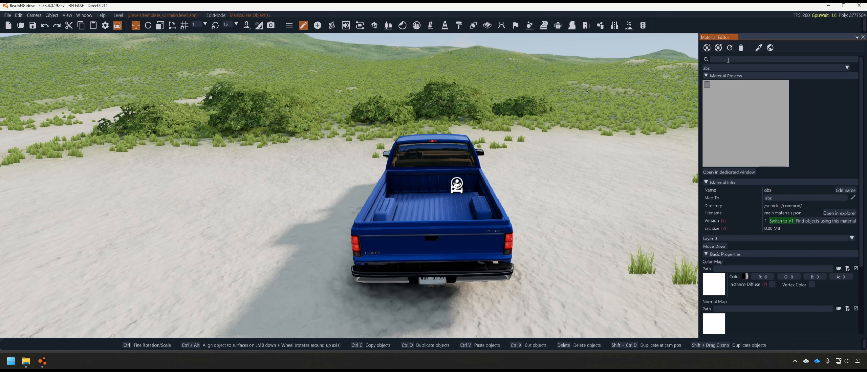
{"action": "type", "text": "cheese"}
{"action": "key", "text": "ctrl+a"}
{"action": "key", "text": "BackSpace"}
Open the Asset Browser at template_v2's art/shapes/cheese folder and select main.materials.json.
{"action": "left_click", "coordinate": [85, 15]}
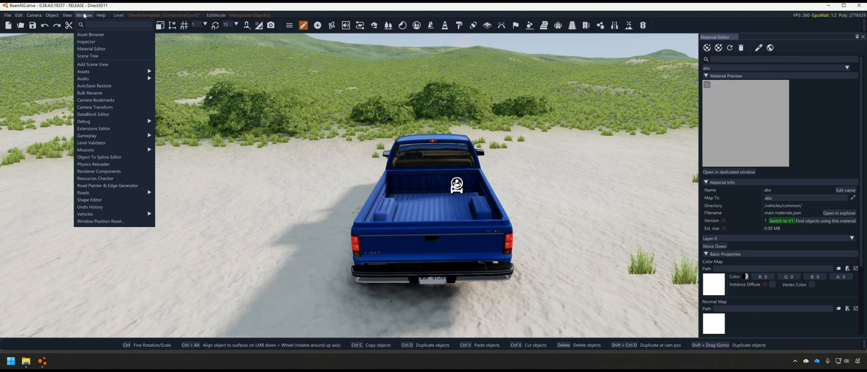
{"action": "left_click", "coordinate": [90, 34]}
{"action": "double_click", "coordinate": [105, 64]}
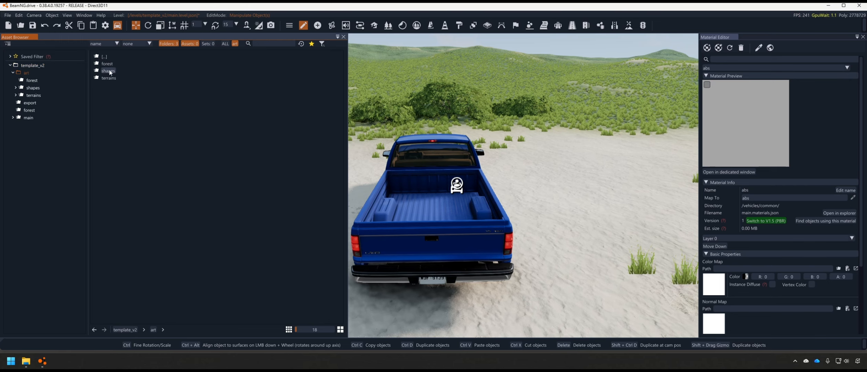
{"action": "double_click", "coordinate": [109, 72]}
{"action": "double_click", "coordinate": [108, 64]}
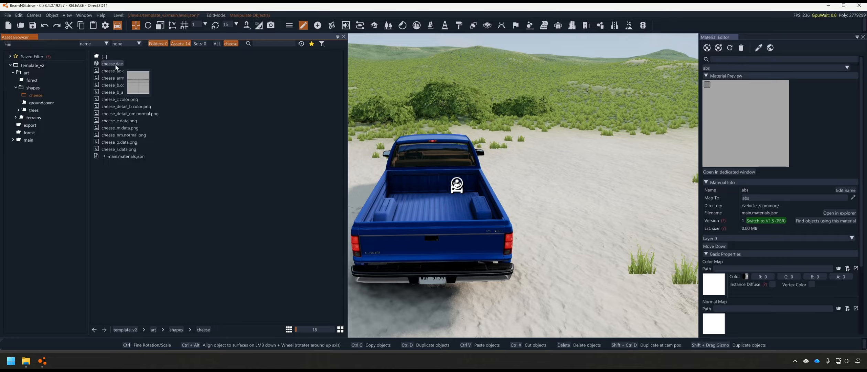
{"action": "left_click", "coordinate": [126, 157]}
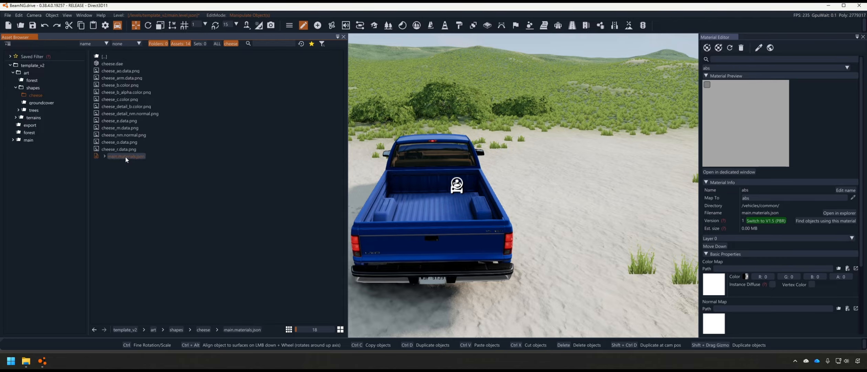
Place cheese.dae in the level near the blue pickup, raise it above the ground, and narrow the Asset Browser.
{"action": "left_click_drag", "start_coordinate": [125, 63], "coordinate": [527, 146]}
{"action": "left_click_drag", "start_coordinate": [531, 123], "coordinate": [536, 76]}
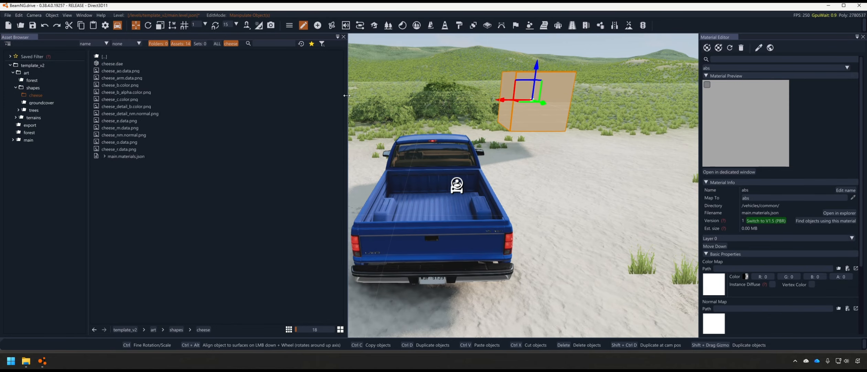
{"action": "left_click_drag", "start_coordinate": [348, 100], "coordinate": [199, 100]}
{"action": "right_click_drag", "start_coordinate": [534, 225], "coordinate": [546, 205]}
{"action": "key", "text": "w"}
{"action": "key", "text": "w"}
{"action": "key", "text": "d"}
{"action": "left_click", "coordinate": [567, 208]}
{"action": "key", "text": "s"}
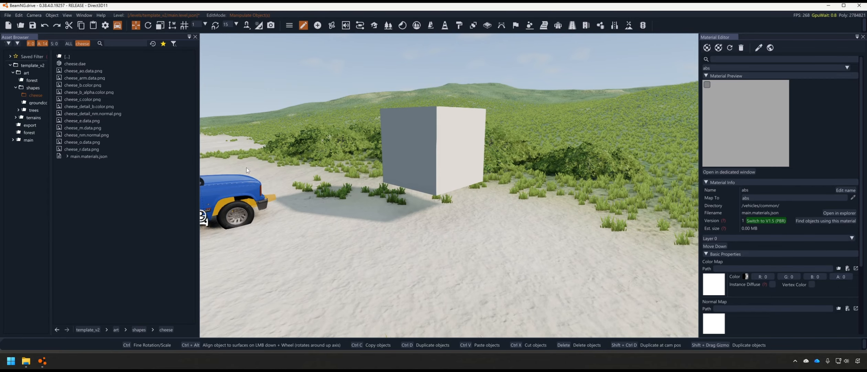
Select main.materials.json in the cheese folder and find the cheese material by searching the Material Editor for cheese.
{"action": "left_click", "coordinate": [107, 156]}
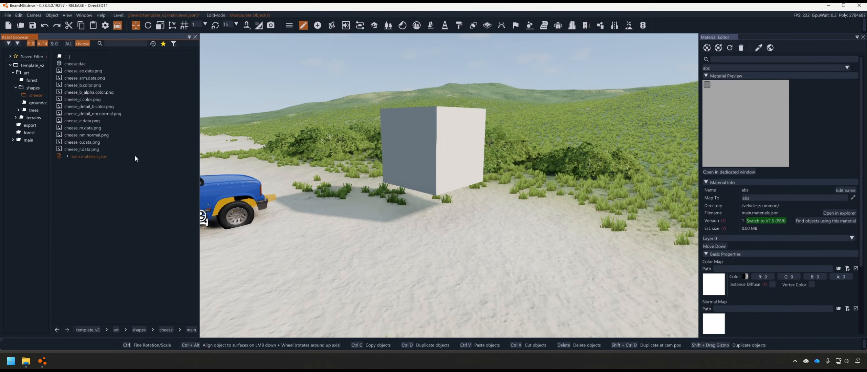
{"action": "left_click", "coordinate": [477, 152]}
{"action": "left_click", "coordinate": [540, 186]}
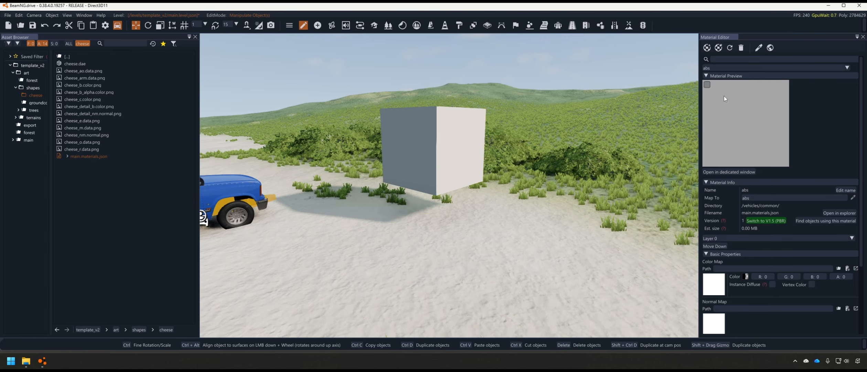
{"action": "left_click", "coordinate": [724, 60]}
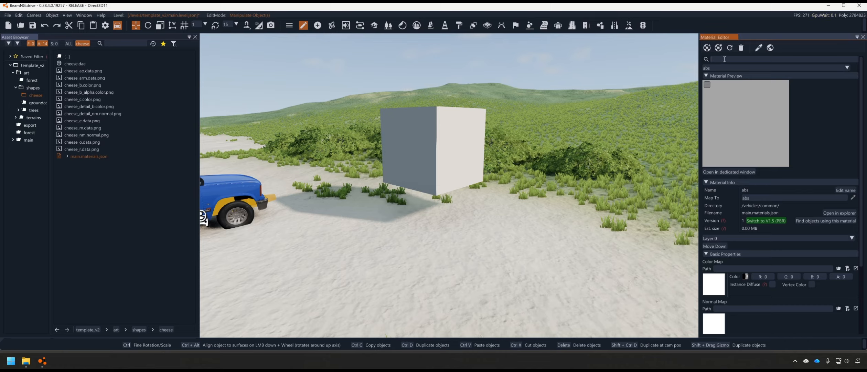
{"action": "type", "text": "che"}
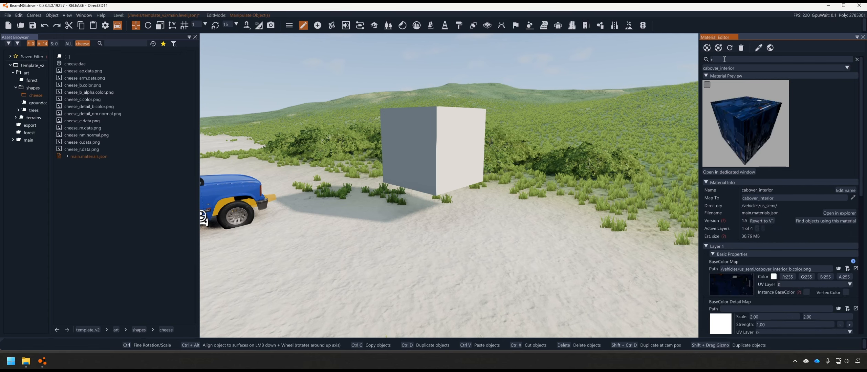
{"action": "type", "text": "ese"}
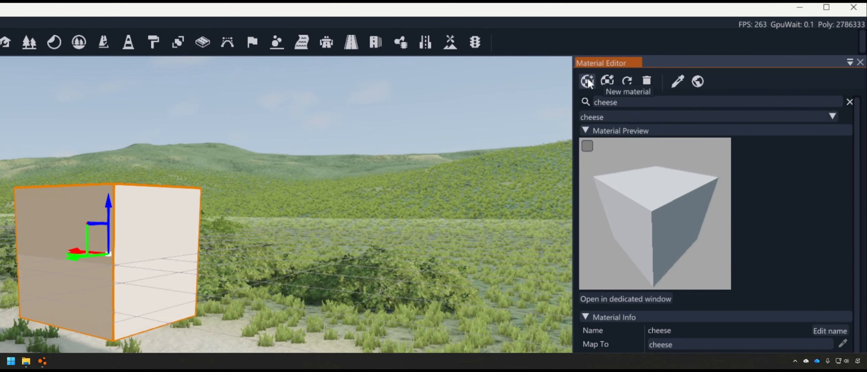
{"action": "left_click", "coordinate": [587, 82]}
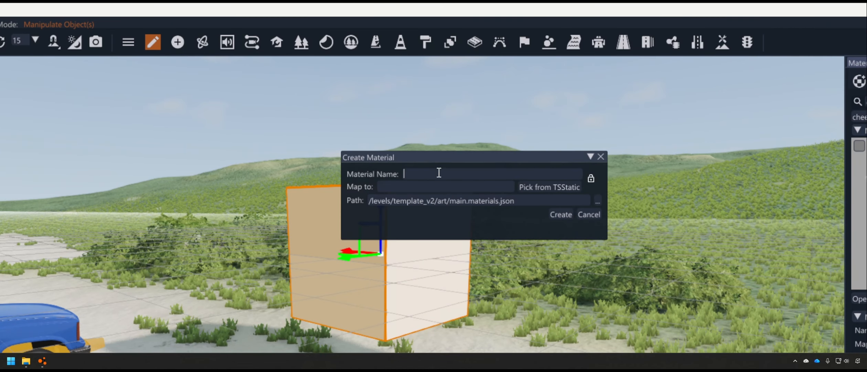
{"action": "type", "text": "cheese"}
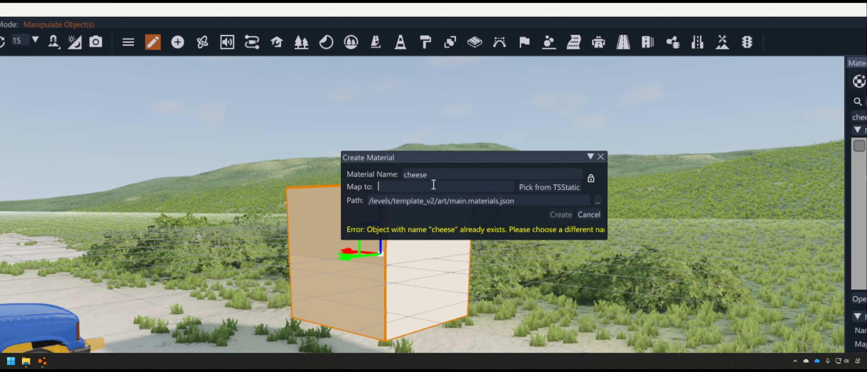
{"action": "type", "text": "cheese"}
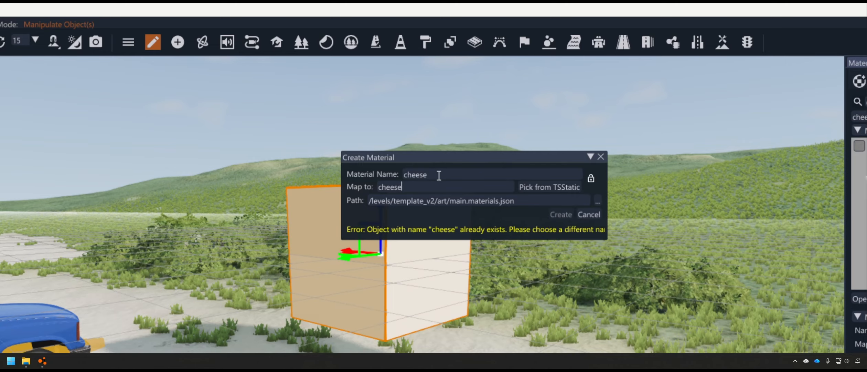
{"action": "left_click", "coordinate": [439, 175]}
{"action": "type", "text": "2"}
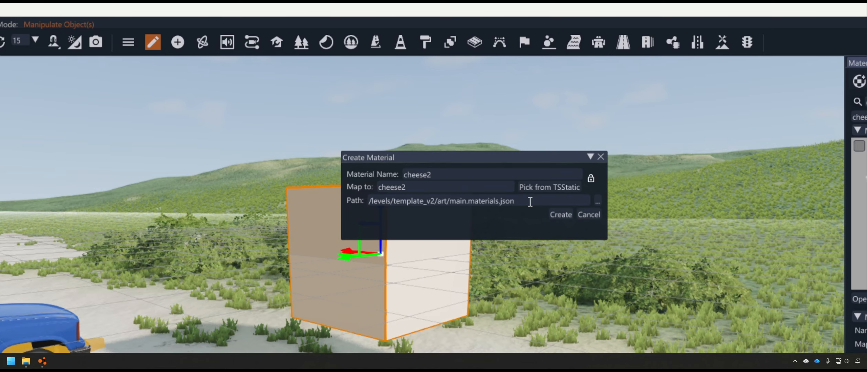
{"action": "left_click", "coordinate": [562, 203]}
{"action": "left_click", "coordinate": [598, 201]}
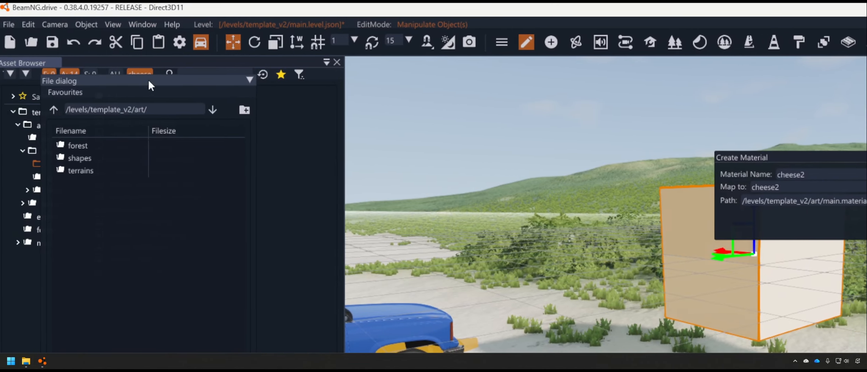
{"action": "left_click_drag", "start_coordinate": [36, 77], "coordinate": [469, 115]}
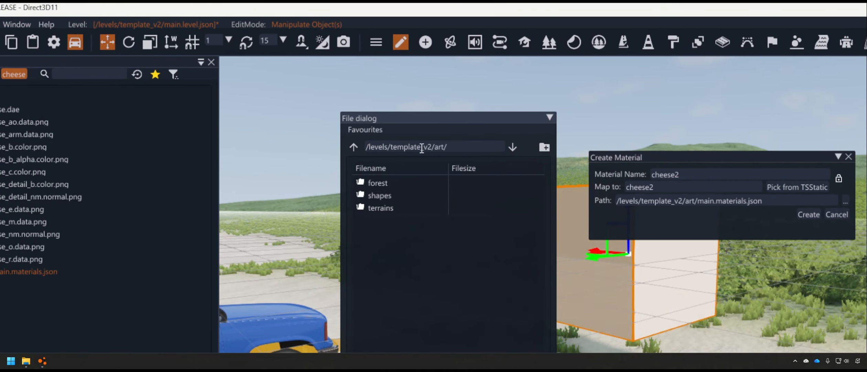
{"action": "double_click", "coordinate": [376, 194]}
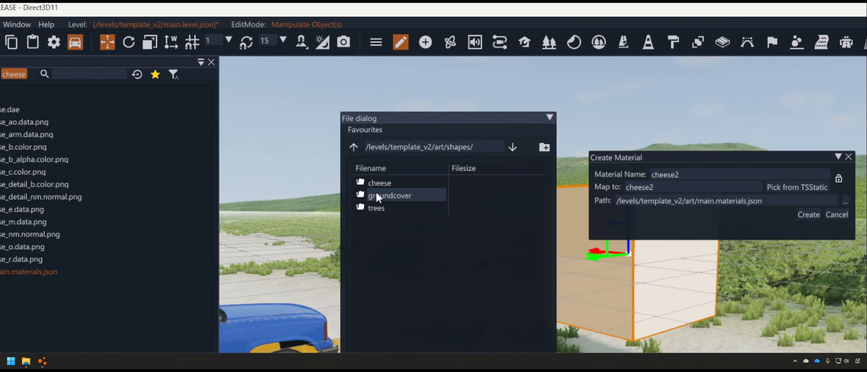
{"action": "double_click", "coordinate": [381, 205]}
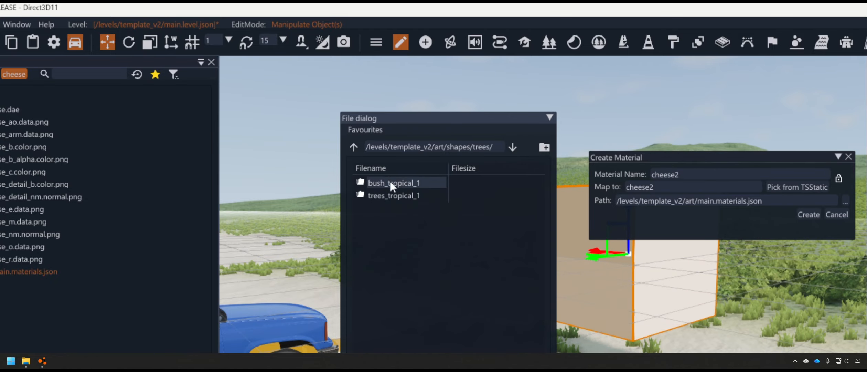
{"action": "double_click", "coordinate": [374, 183]}
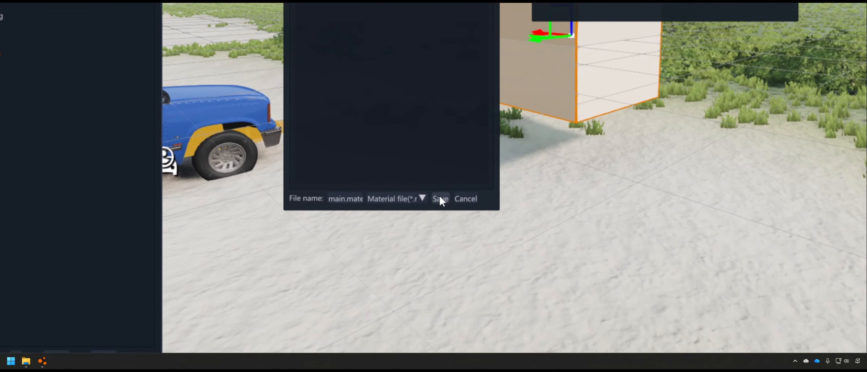
{"action": "left_click", "coordinate": [440, 198]}
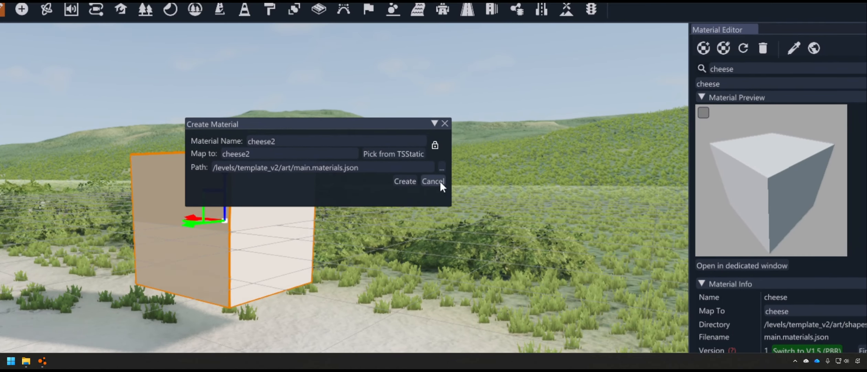
{"action": "left_click", "coordinate": [447, 169]}
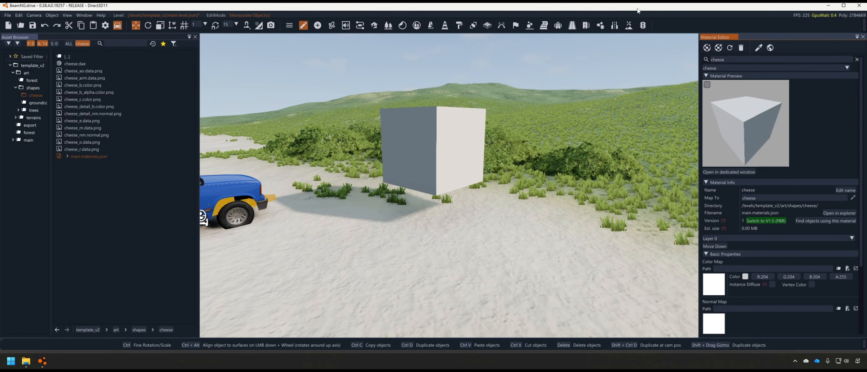
Place the World Editor beside the main.materials.json code window, then close the Asset Browser and collapse the material preview.
{"action": "left_click_drag", "start_coordinate": [637, 8], "coordinate": [12, 135]}
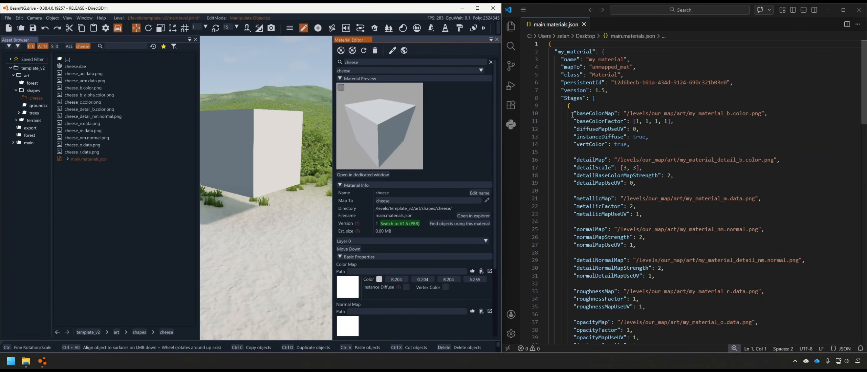
{"action": "left_click", "coordinate": [195, 39]}
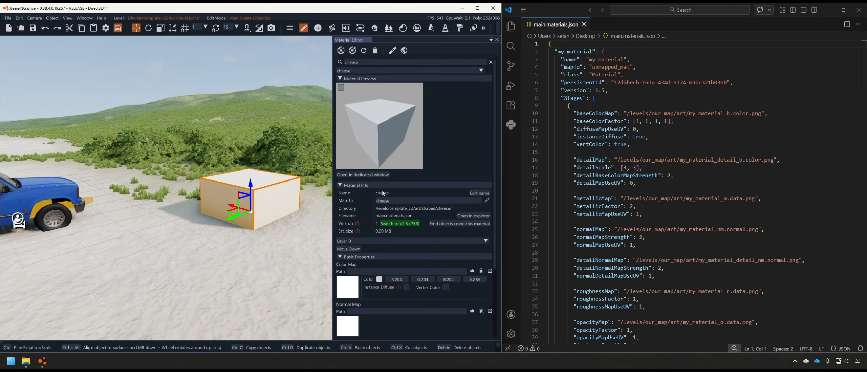
{"action": "left_click", "coordinate": [341, 79]}
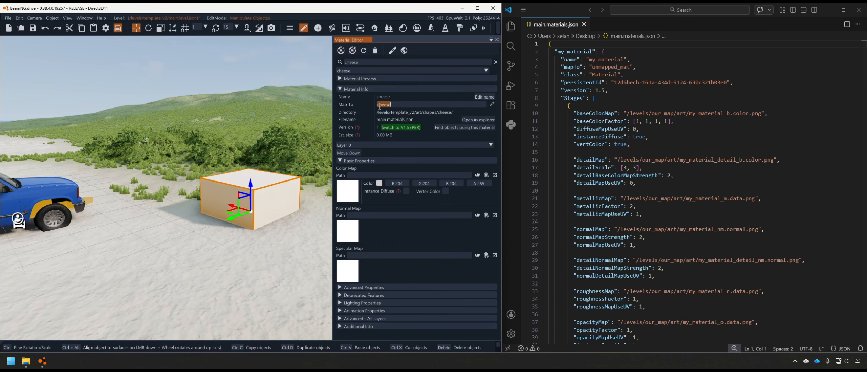
Examine the mapTo, class and persistentId entries of my_material in the main.materials.json code.
{"action": "double_click", "coordinate": [607, 67]}
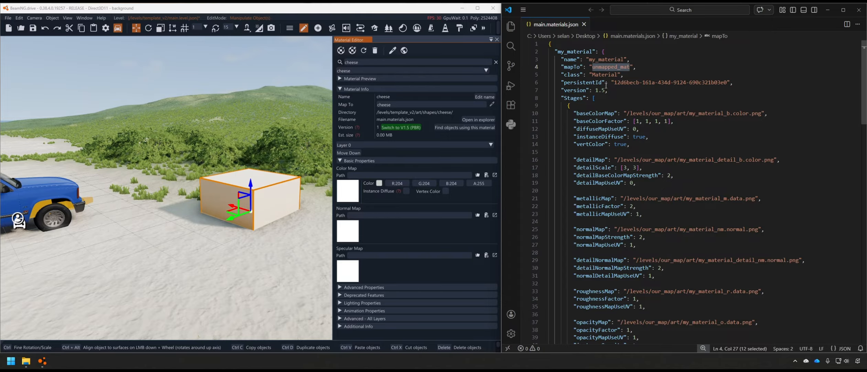
{"action": "left_click_drag", "start_coordinate": [620, 75], "coordinate": [562, 75]}
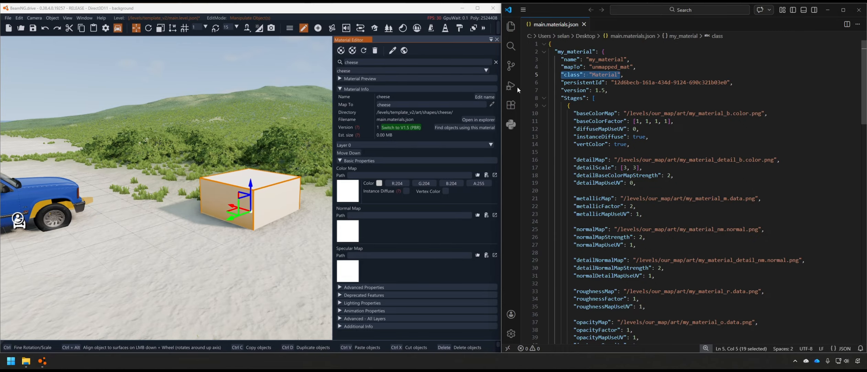
{"action": "left_click_drag", "start_coordinate": [645, 82], "coordinate": [561, 85]}
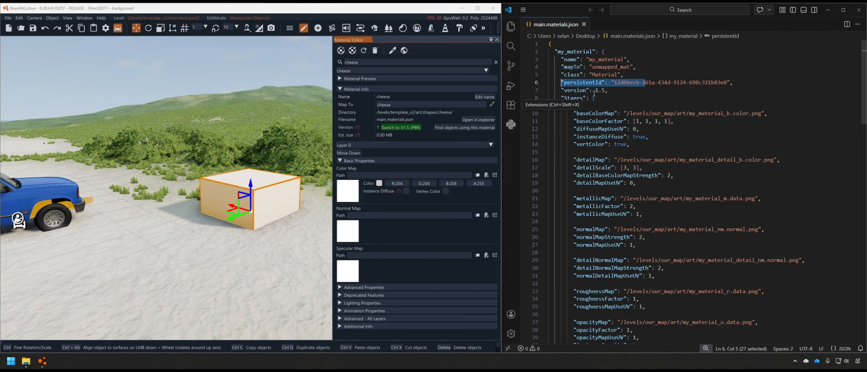
Switch the cheese material to version 1.5 (PBR).
{"action": "left_click", "coordinate": [378, 128]}
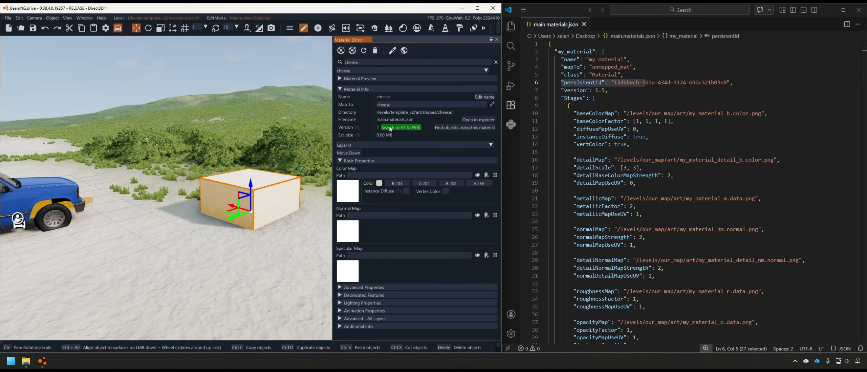
{"action": "left_click", "coordinate": [390, 127]}
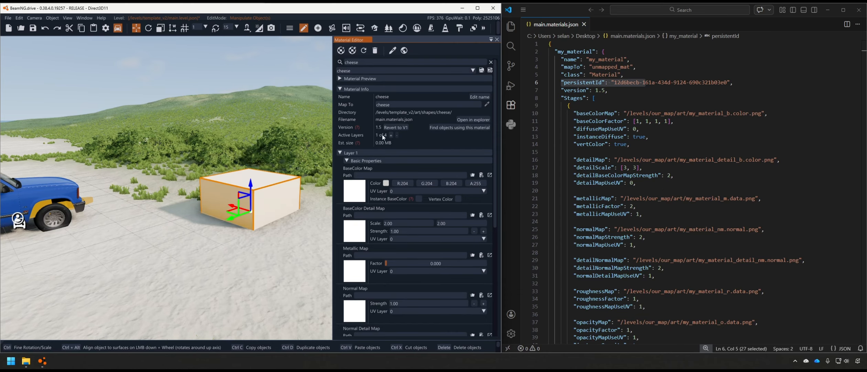
Examine the Stages array in main.materials.json, folding and unfolding its first stage to read the map entries.
{"action": "double_click", "coordinate": [573, 98]}
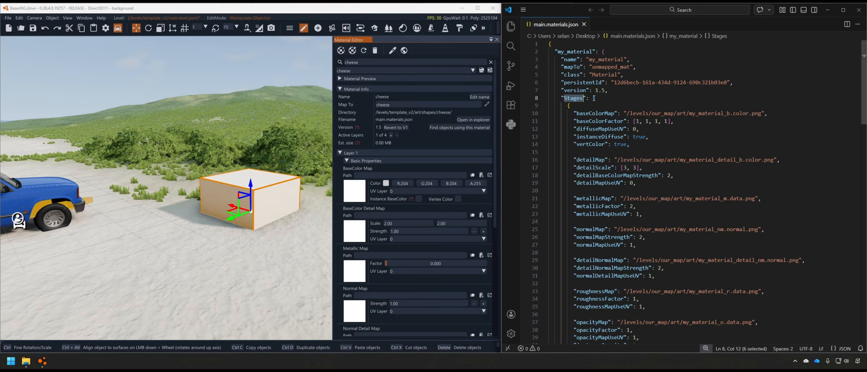
{"action": "left_click", "coordinate": [543, 106]}
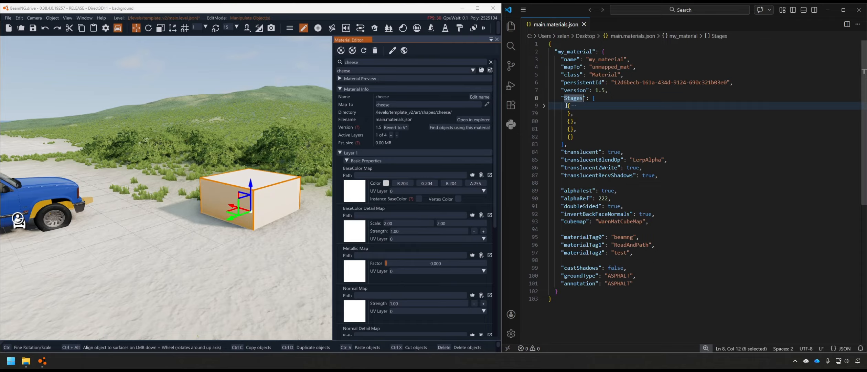
{"action": "left_click", "coordinate": [544, 106]}
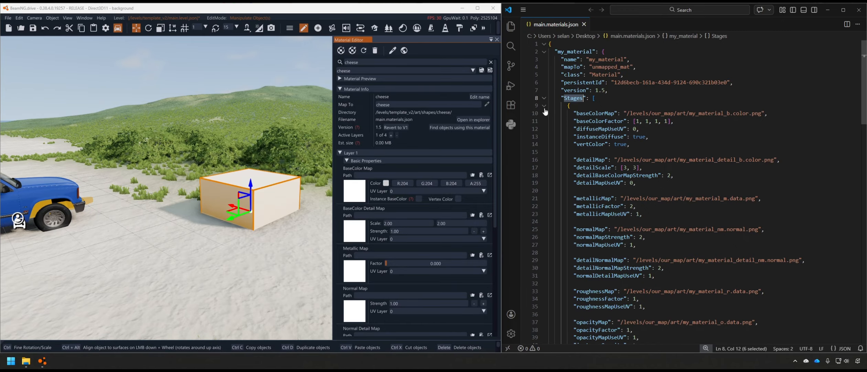
{"action": "scroll", "coordinate": [575, 103], "scroll_direction": "down", "scroll_amount": 1}
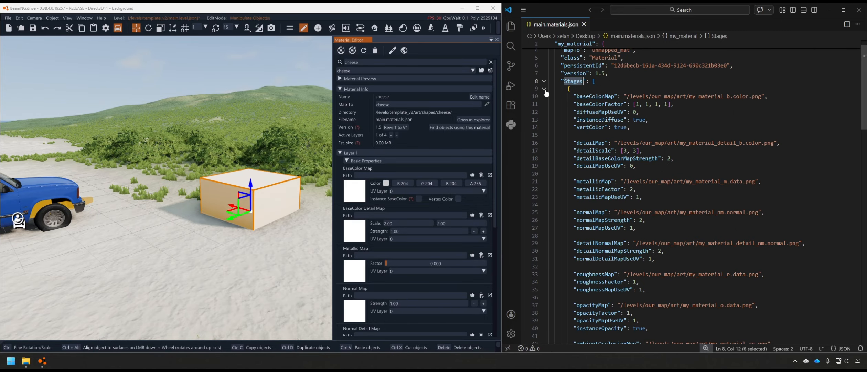
{"action": "left_click_drag", "start_coordinate": [572, 88], "coordinate": [568, 89]}
{"action": "scroll", "coordinate": [576, 103], "scroll_direction": "down", "scroll_amount": 5}
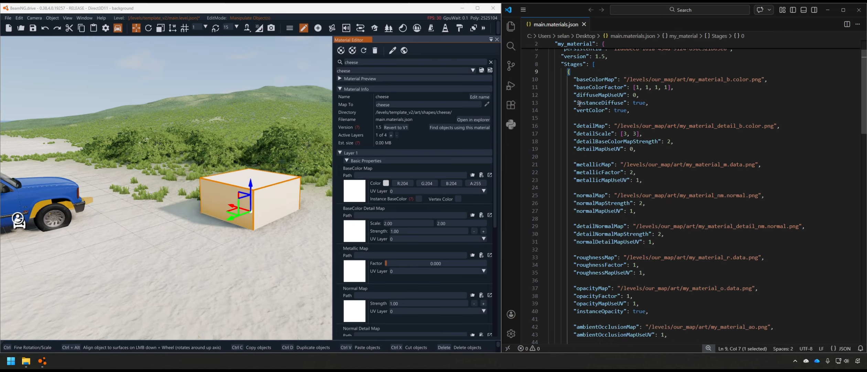
{"action": "scroll", "coordinate": [578, 117], "scroll_direction": "up", "scroll_amount": 6}
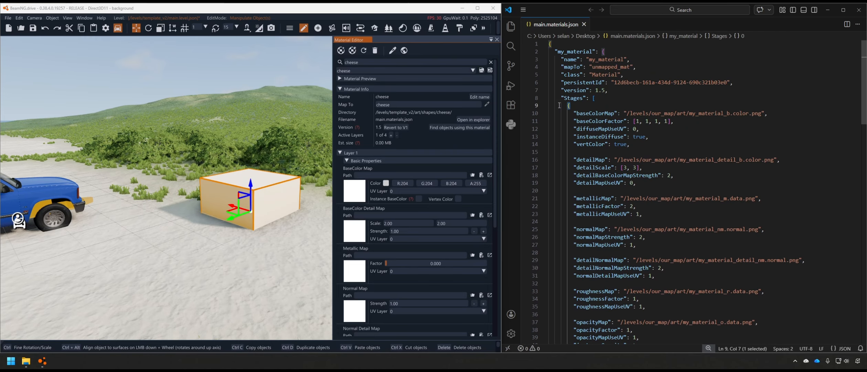
Compare the empty stages in main.materials.json with the cheese material's Active Layers setting, then unfold the first stage again.
{"action": "left_click", "coordinate": [544, 106]}
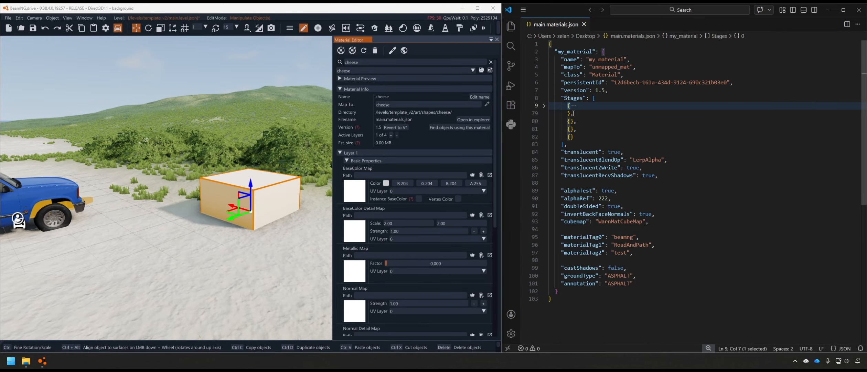
{"action": "left_click_drag", "start_coordinate": [573, 113], "coordinate": [563, 137]}
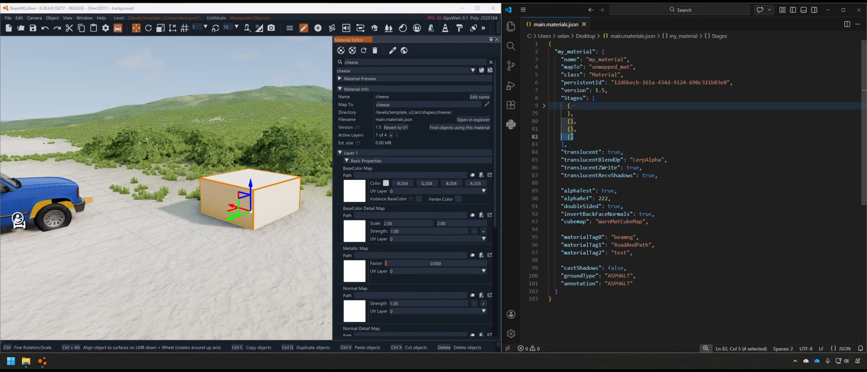
{"action": "left_click", "coordinate": [391, 135]}
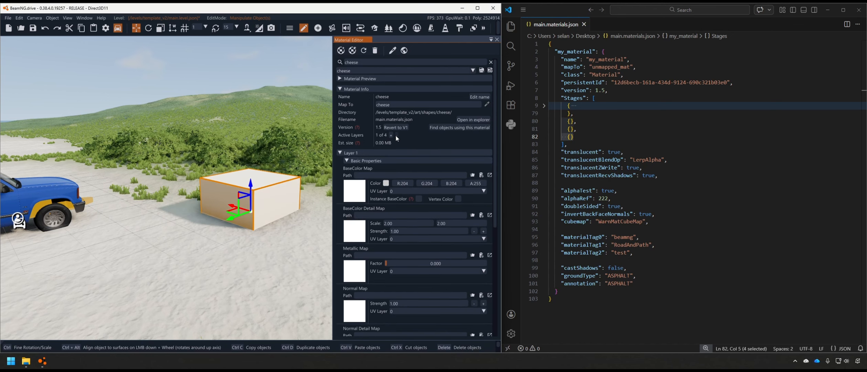
{"action": "left_click_drag", "start_coordinate": [585, 121], "coordinate": [563, 136]}
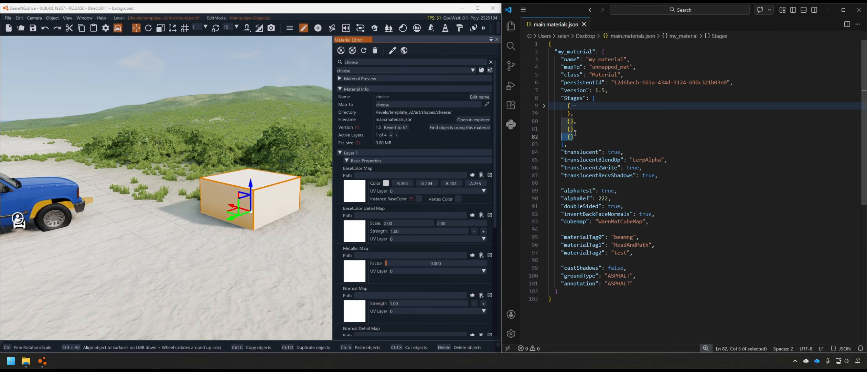
{"action": "left_click", "coordinate": [571, 113]}
{"action": "left_click", "coordinate": [544, 106]}
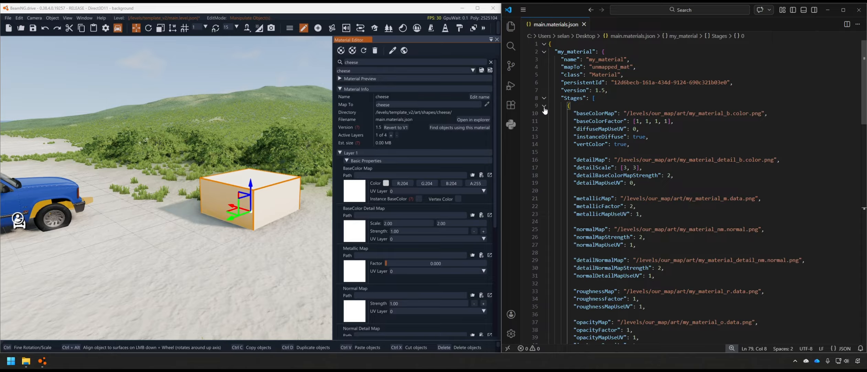
Assign cheese_b.color.png as the cheese material's BaseColor Map, matching the baseColorMap entry, and raise the cube clear of the ground.
{"action": "left_click", "coordinate": [340, 89]}
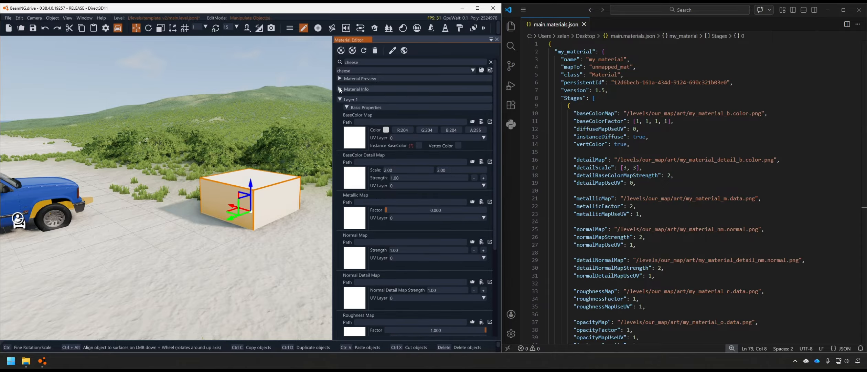
{"action": "scroll", "coordinate": [388, 111], "scroll_direction": "down", "scroll_amount": 1}
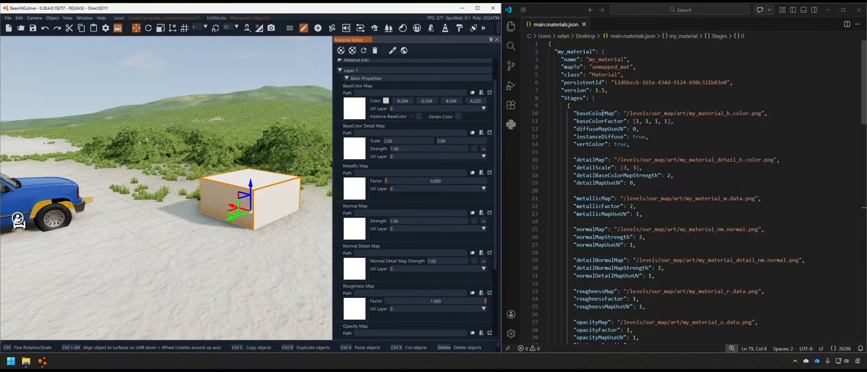
{"action": "left_click_drag", "start_coordinate": [576, 113], "coordinate": [615, 114]}
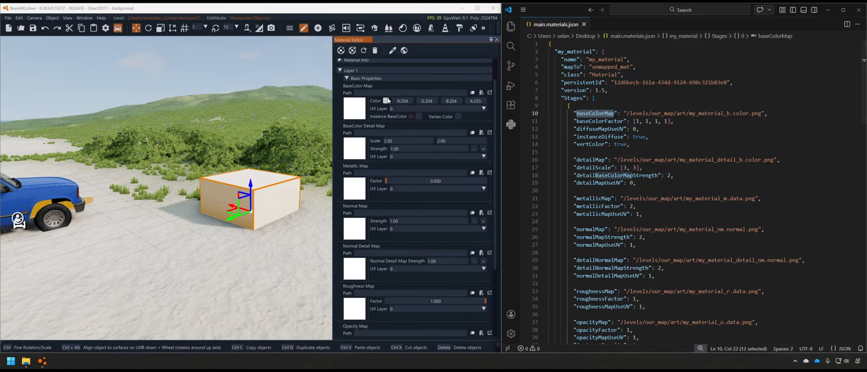
{"action": "left_click", "coordinate": [473, 92]}
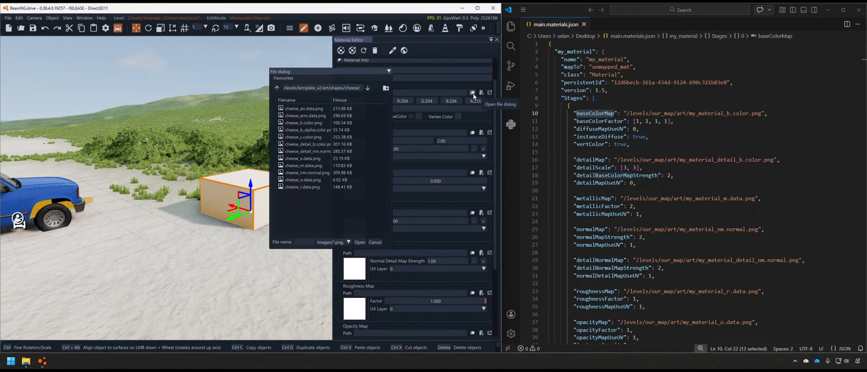
{"action": "left_click", "coordinate": [311, 123]}
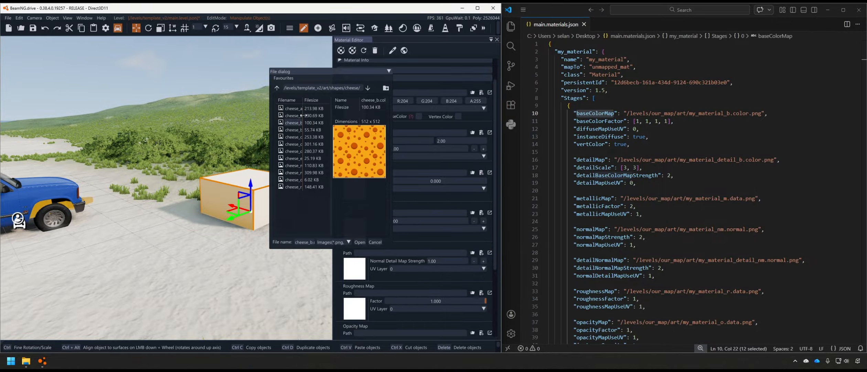
{"action": "left_click_drag", "start_coordinate": [304, 115], "coordinate": [222, 119]}
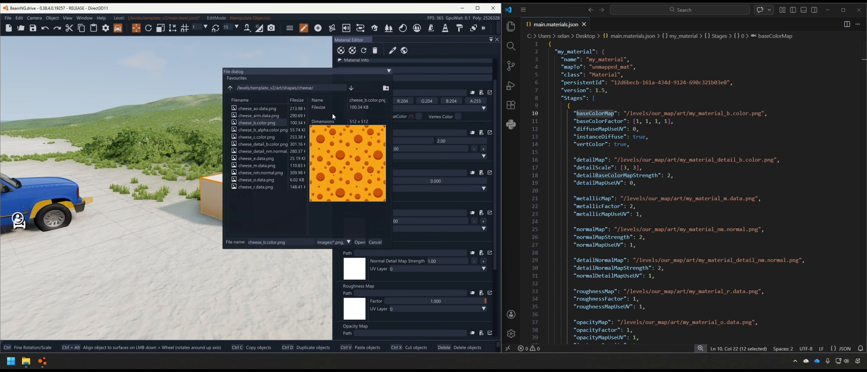
{"action": "left_click_drag", "start_coordinate": [392, 108], "coordinate": [418, 108]}
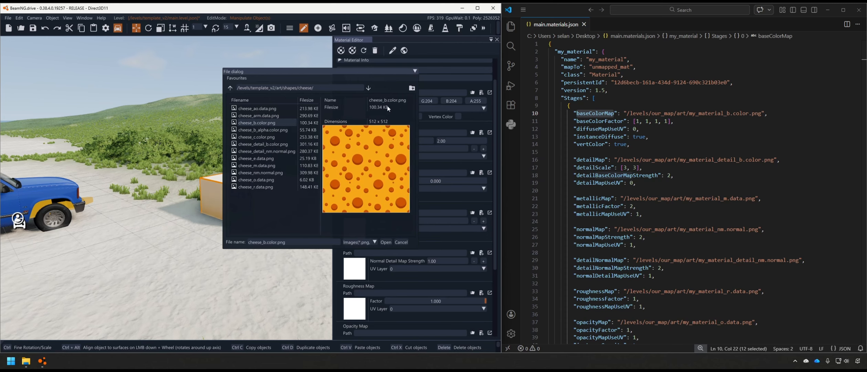
{"action": "left_click", "coordinate": [386, 242]}
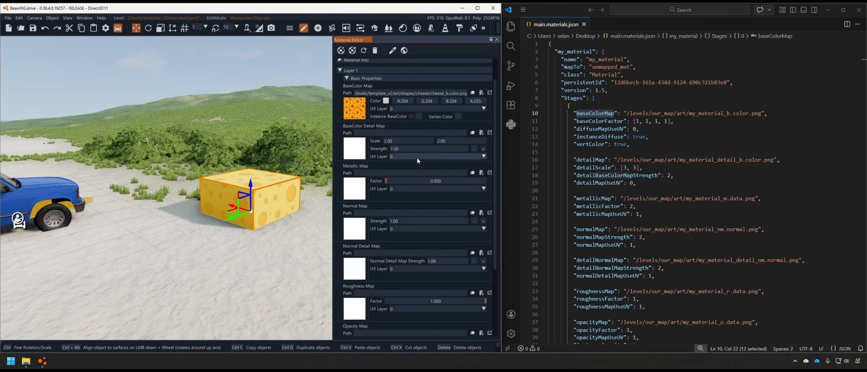
{"action": "left_click_drag", "start_coordinate": [251, 183], "coordinate": [261, 132]}
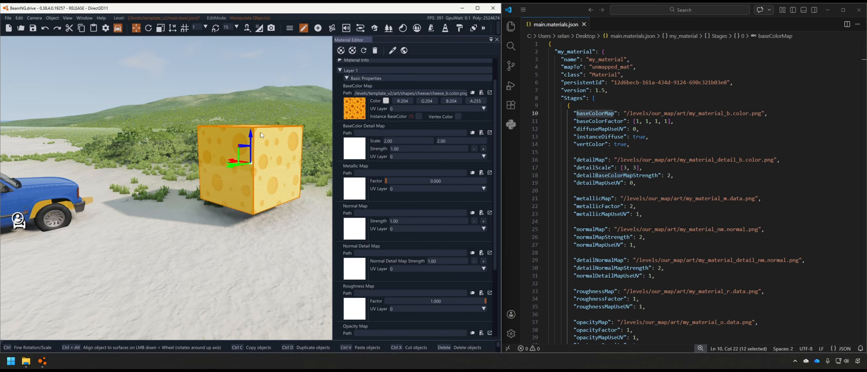
Set the BaseColor Map's color to pure white, FFFFFFFF, with all RGB channels at 255.
{"action": "left_click", "coordinate": [386, 101]}
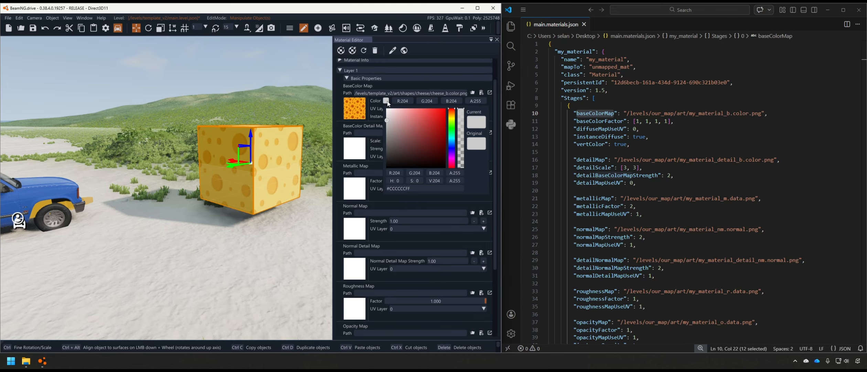
{"action": "left_click_drag", "start_coordinate": [411, 189], "coordinate": [369, 188]}
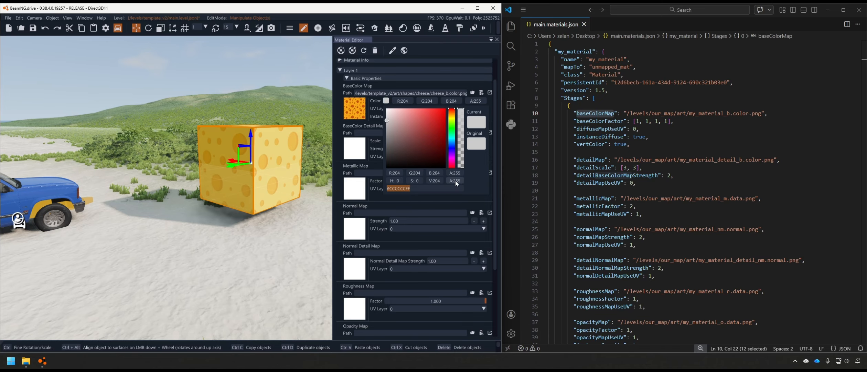
{"action": "left_click", "coordinate": [387, 109]}
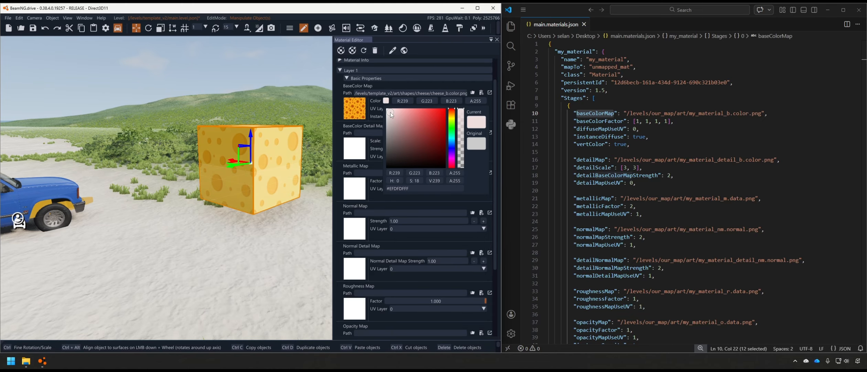
{"action": "mouse_move", "coordinate": [391, 112]}
{"action": "left_mouse_down"}
{"action": "mouse_move", "coordinate": [414, 127]}
{"action": "mouse_move", "coordinate": [408, 118]}
{"action": "mouse_move", "coordinate": [440, 128]}
{"action": "mouse_move", "coordinate": [445, 114]}
{"action": "left_mouse_up"}
{"action": "left_click", "coordinate": [451, 118]}
{"action": "mouse_move", "coordinate": [449, 113]}
{"action": "left_mouse_down"}
{"action": "mouse_move", "coordinate": [451, 105]}
{"action": "mouse_move", "coordinate": [427, 128]}
{"action": "mouse_move", "coordinate": [439, 115]}
{"action": "mouse_move", "coordinate": [425, 119]}
{"action": "mouse_move", "coordinate": [380, 97]}
{"action": "left_mouse_up"}
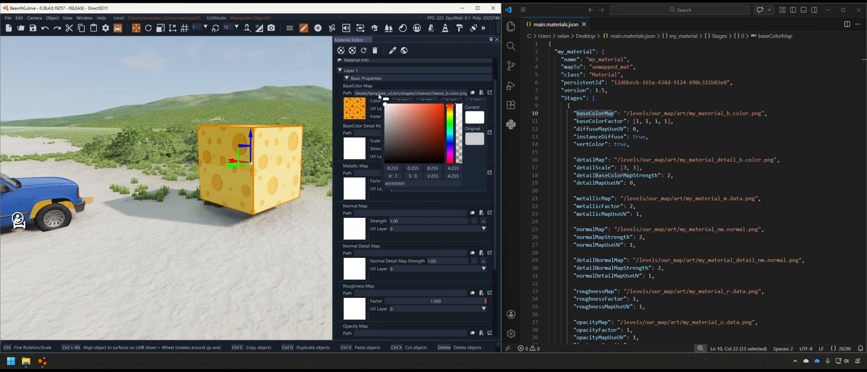
{"action": "left_click", "coordinate": [374, 126]}
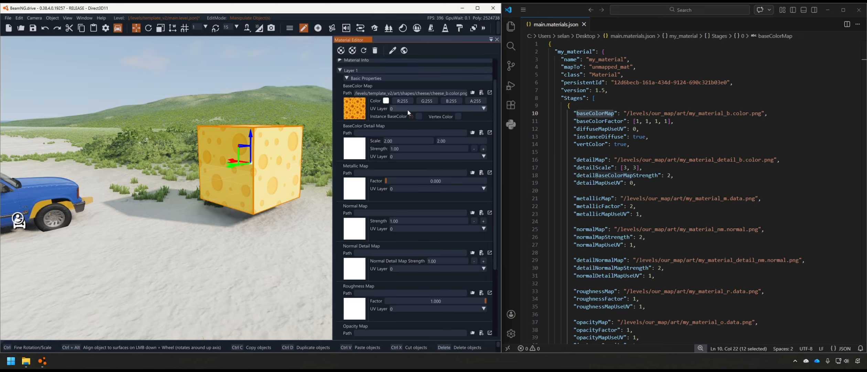
Compare diffuseMapUseUV in the JSON with the BaseColor Map's UV Layer by trying layer 1 and returning it to 0.
{"action": "left_click_drag", "start_coordinate": [633, 129], "coordinate": [639, 128]}
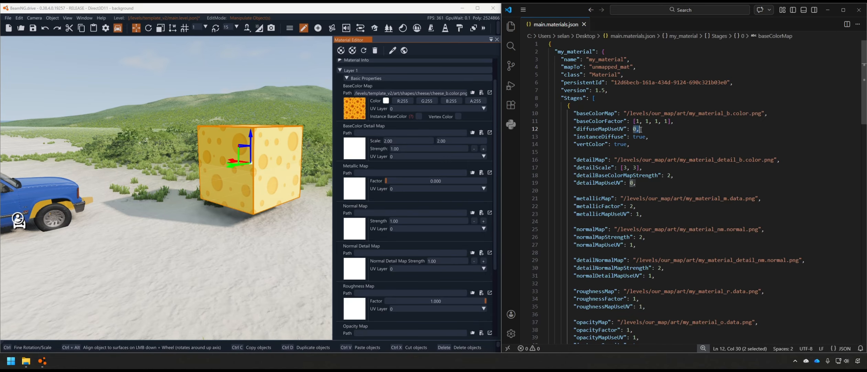
{"action": "left_click", "coordinate": [401, 107]}
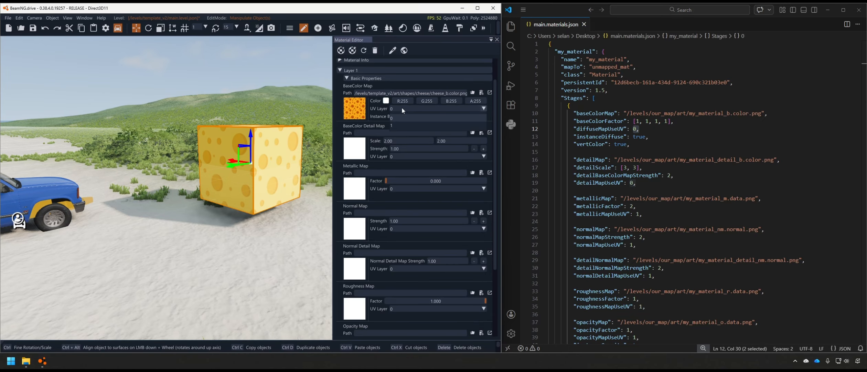
{"action": "left_click", "coordinate": [401, 124]}
{"action": "left_click", "coordinate": [401, 110]}
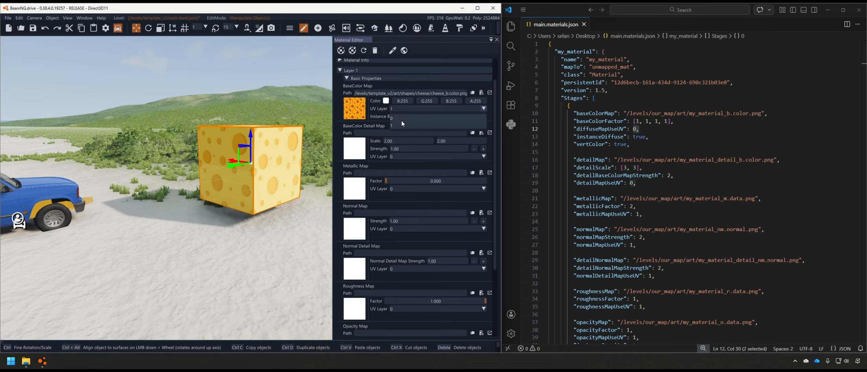
{"action": "left_click", "coordinate": [401, 120]}
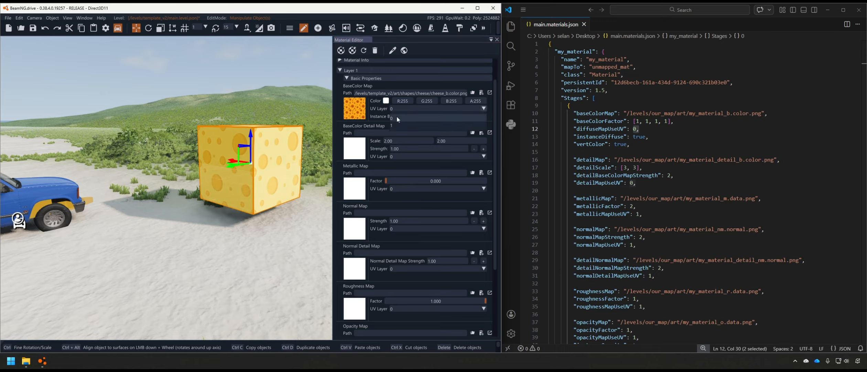
Try the Instance BaseColor option against the JSON's instanceDiffuse entry, switch it off again and read its tooltip.
{"action": "mouse_move", "coordinate": [410, 118]}
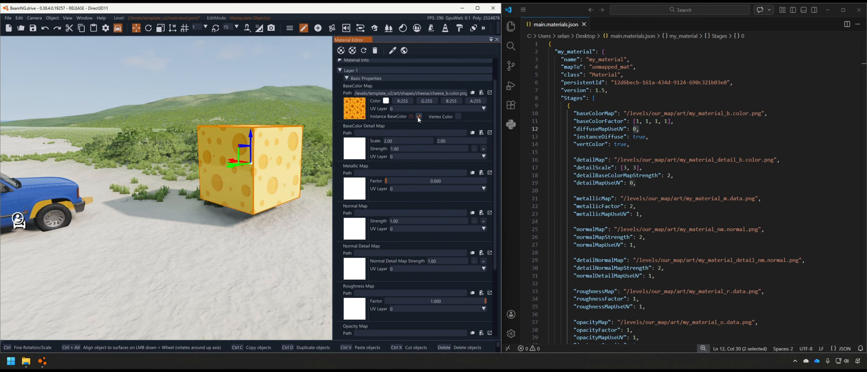
{"action": "left_click_drag", "start_coordinate": [648, 137], "coordinate": [574, 137]}
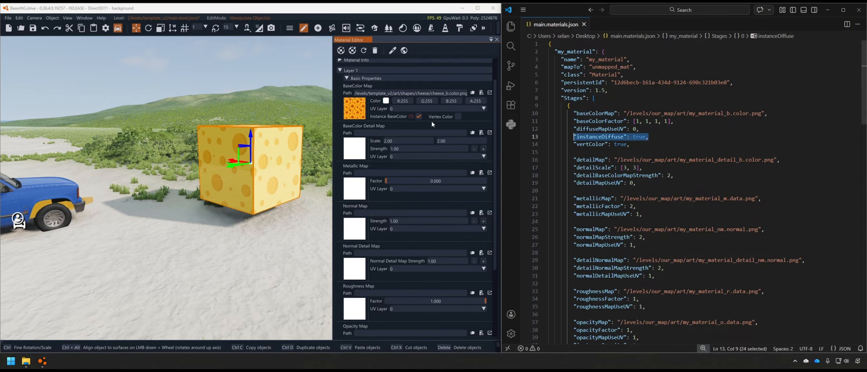
{"action": "left_click", "coordinate": [419, 117]}
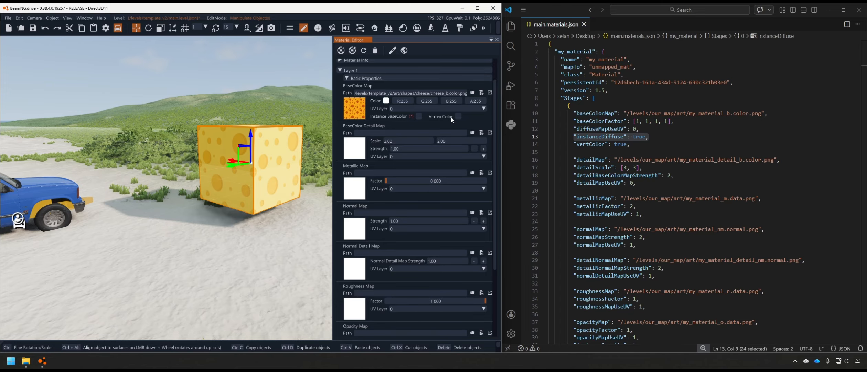
{"action": "mouse_move", "coordinate": [413, 118]}
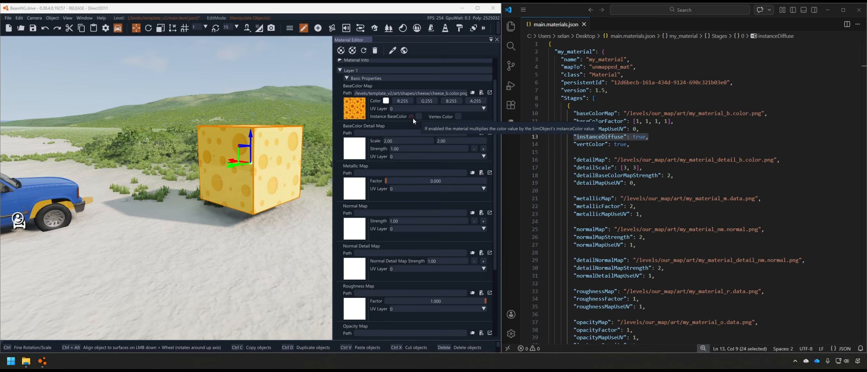
{"action": "left_click", "coordinate": [412, 123]}
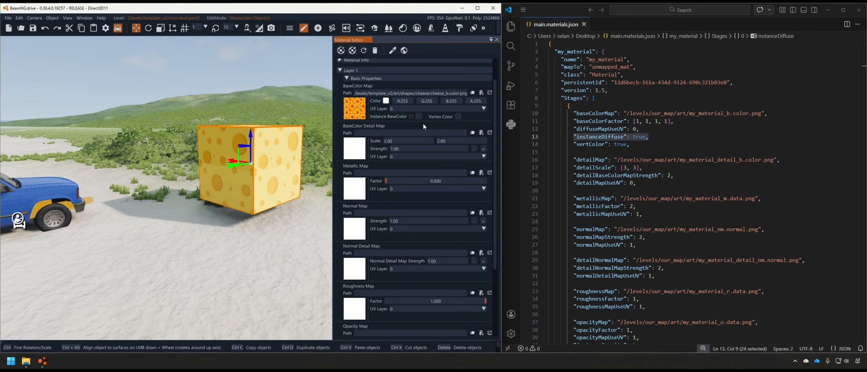
Open the Inspector for the cheese cube, examine its instanceColor properties, and return to the Material Editor.
{"action": "right_click_drag", "start_coordinate": [289, 138], "coordinate": [319, 136]}
{"action": "key", "text": "w"}
{"action": "left_click", "coordinate": [318, 137]}
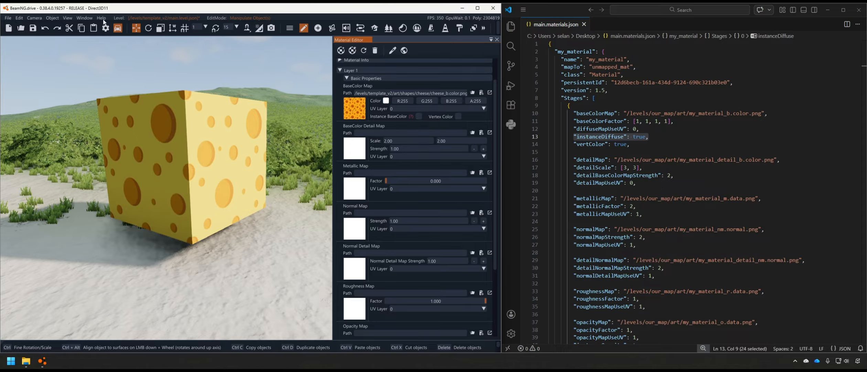
{"action": "left_click", "coordinate": [84, 18]}
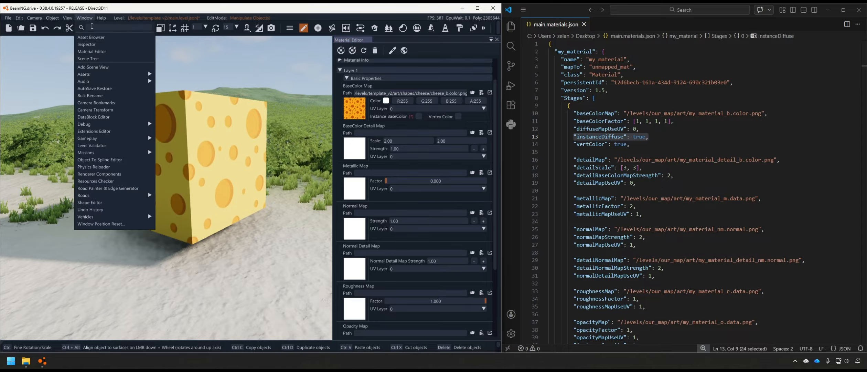
{"action": "left_click", "coordinate": [94, 44]}
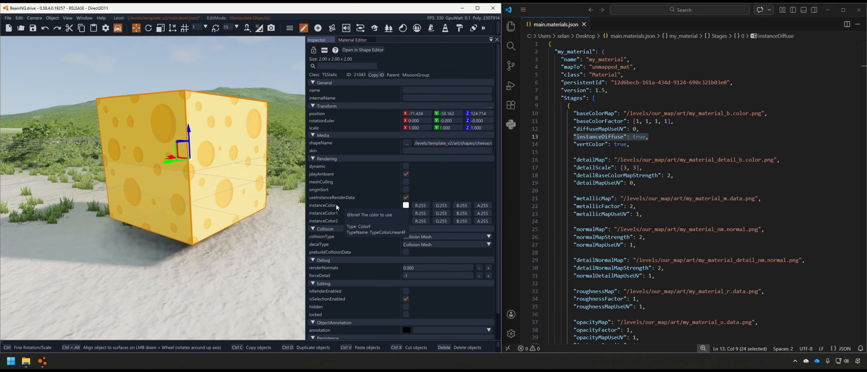
{"action": "left_click", "coordinate": [352, 40]}
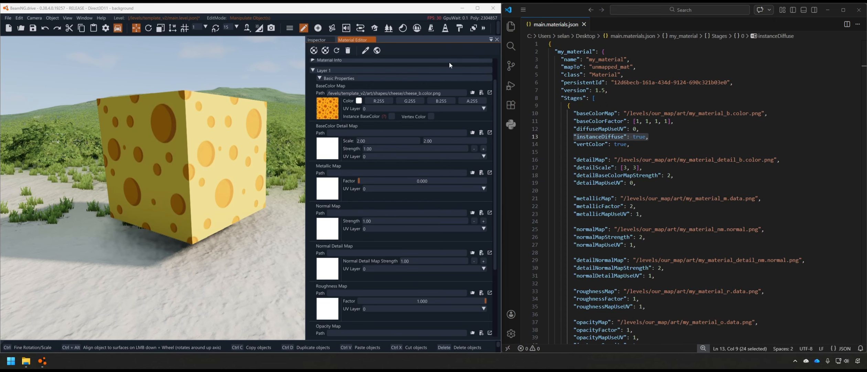
Try Vertex Color on the cheese material's BaseColor Map, view the cube from above, and turn the option off again.
{"action": "left_click", "coordinate": [432, 117]}
{"action": "right_click_drag", "start_coordinate": [152, 186], "coordinate": [196, 186]}
{"action": "key", "text": "s"}
{"action": "key", "text": "a"}
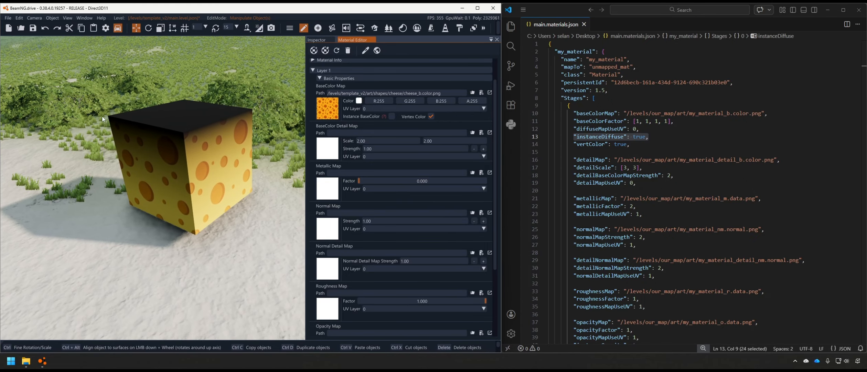
{"action": "left_click", "coordinate": [431, 116]}
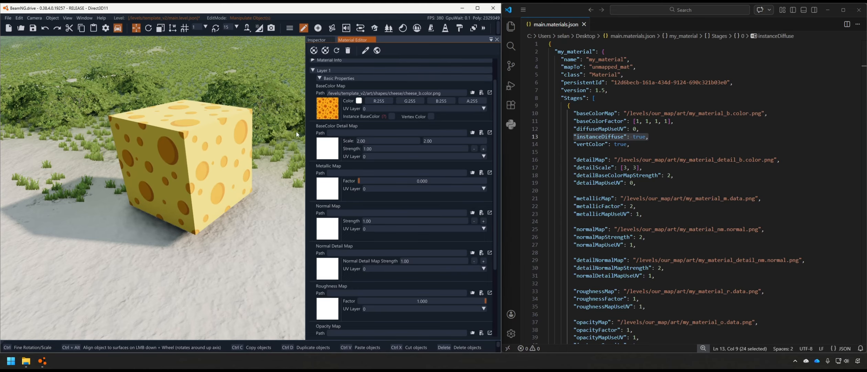
Check the detailMap and detailScale entries in the JSON and assign cheese_detail_b.color.png as the BaseColor Detail Map.
{"action": "scroll", "coordinate": [339, 128], "scroll_direction": "up", "scroll_amount": 2}
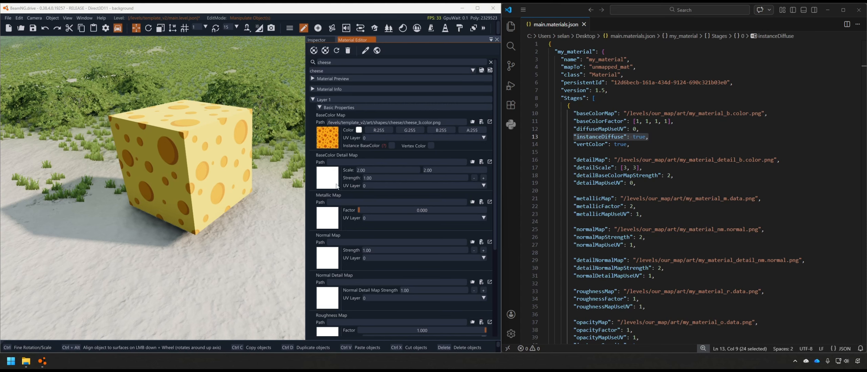
{"action": "left_click_drag", "start_coordinate": [574, 160], "coordinate": [644, 167]}
{"action": "left_click", "coordinate": [643, 167]}
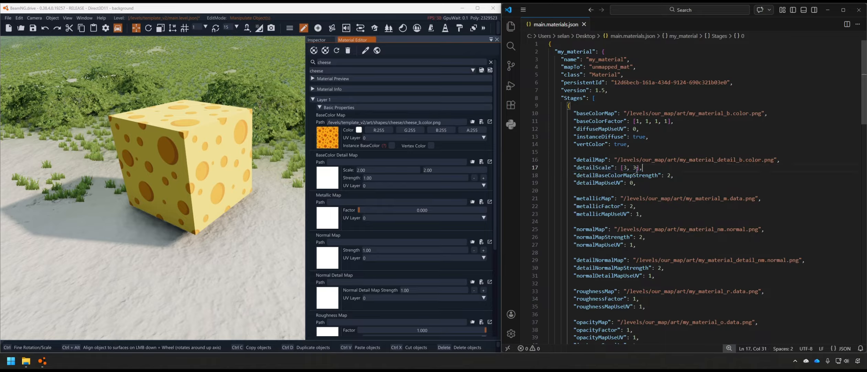
{"action": "left_click", "coordinate": [331, 178]}
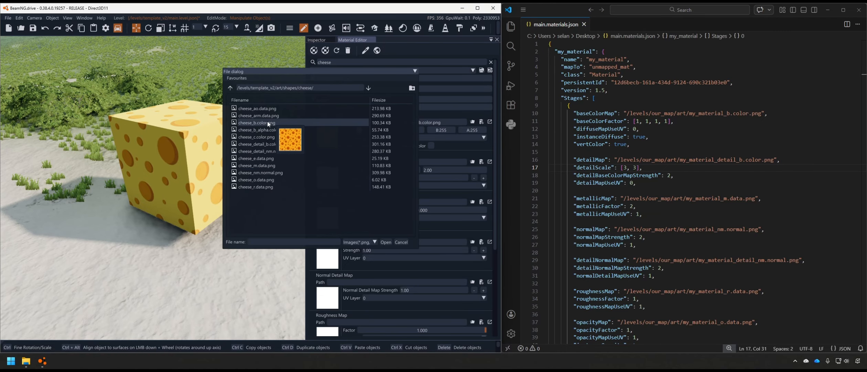
{"action": "left_click", "coordinate": [260, 143]}
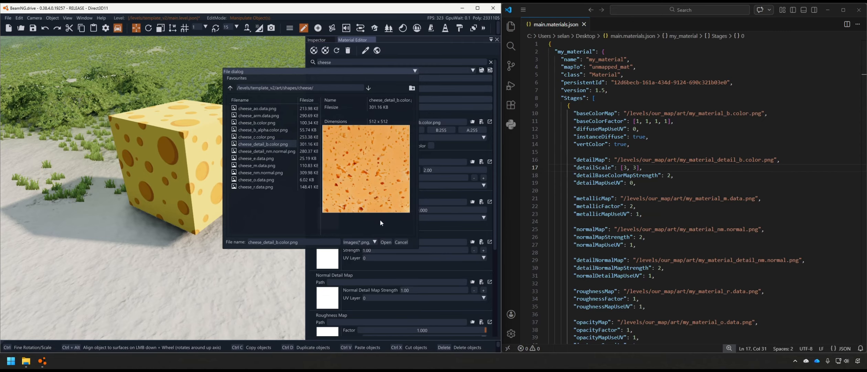
{"action": "left_click", "coordinate": [386, 242]}
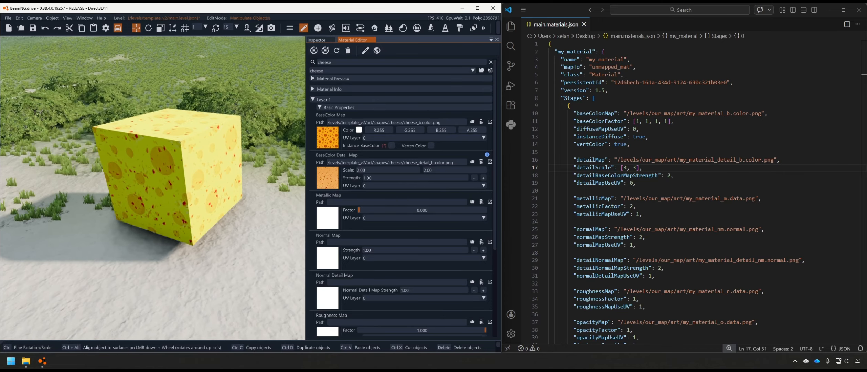
Set both scale values of the cheese material's BaseColor Detail Map to 3.
{"action": "double_click", "coordinate": [371, 168]}
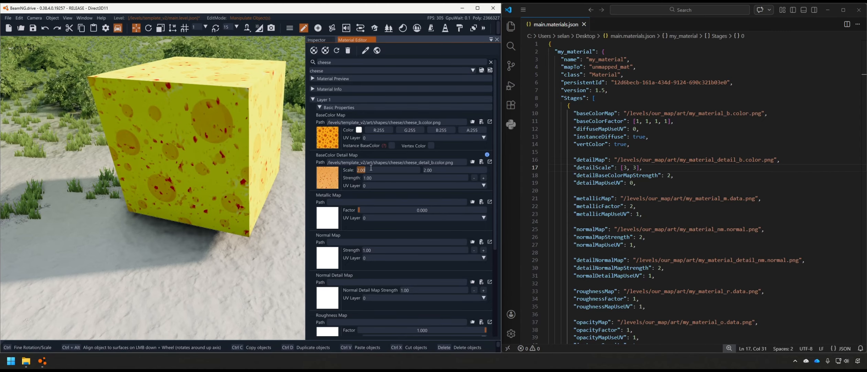
{"action": "type", "text": "3"}
{"action": "key", "text": "Tab"}
{"action": "key", "text": "Return"}
{"action": "key", "text": "q"}
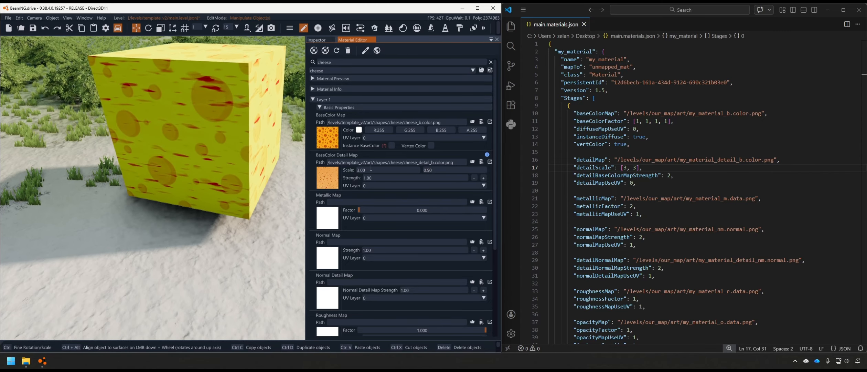
{"action": "double_click", "coordinate": [439, 170]}
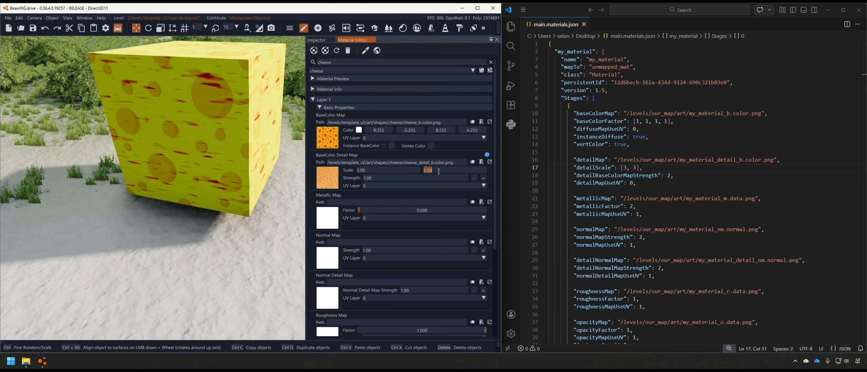
{"action": "type", "text": "3"}
Try a BaseColor Detail Map strength of 0.5, reduce it to 0.25, and view the cube from another angle.
{"action": "left_click", "coordinate": [421, 178]}
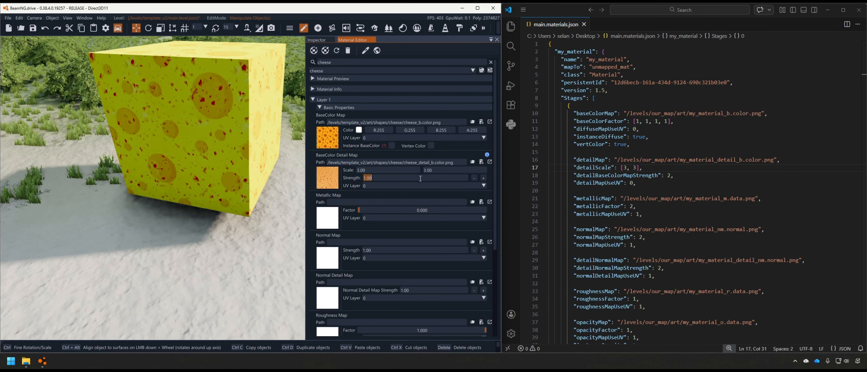
{"action": "type", "text": "0.5"}
{"action": "key", "text": "Return"}
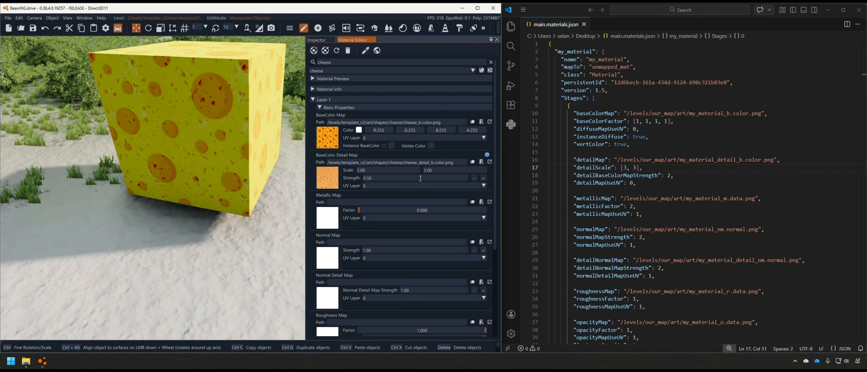
{"action": "left_click", "coordinate": [420, 178]}
{"action": "key", "text": "BackSpace"}
{"action": "type", "text": ".25"}
{"action": "left_click", "coordinate": [272, 205]}
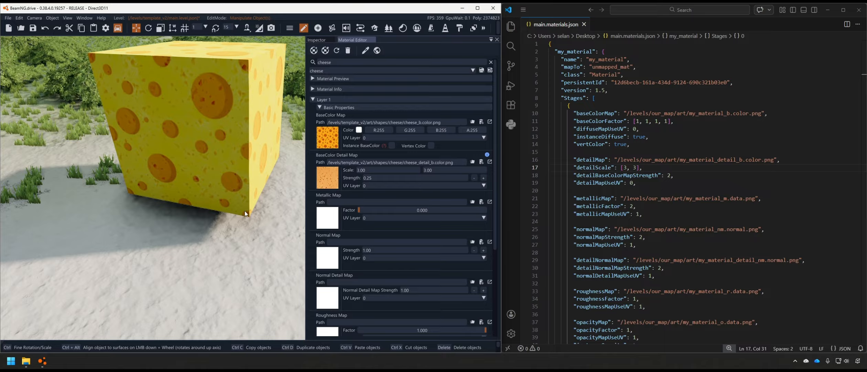
{"action": "right_click_drag", "start_coordinate": [261, 196], "coordinate": [216, 170]}
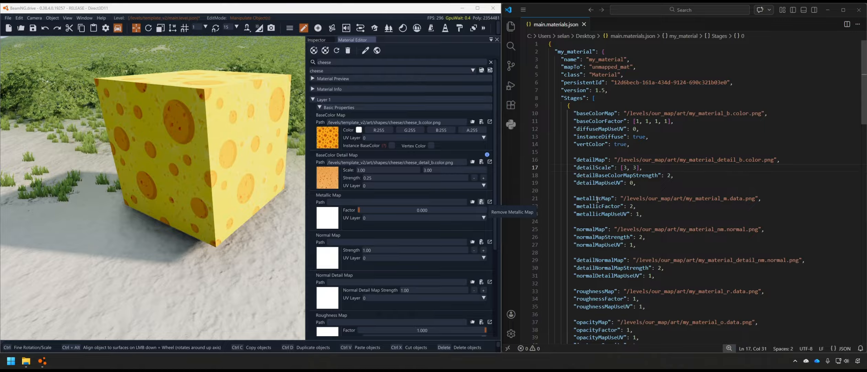
Check the metallicMap entries in the JSON and assign cheese_m.data.png as the Metallic Map.
{"action": "left_click", "coordinate": [649, 216]}
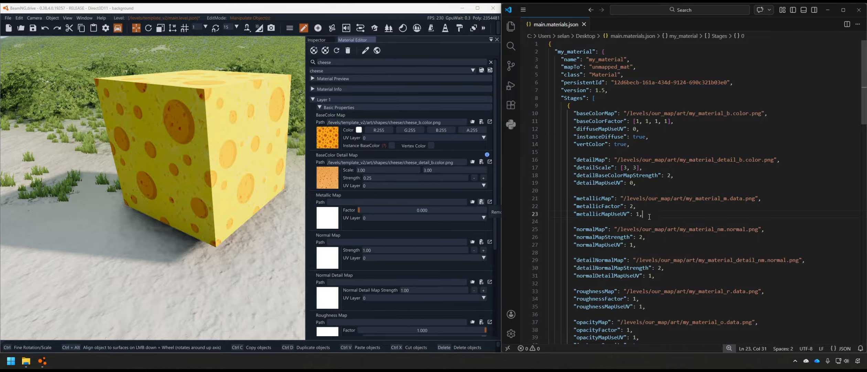
{"action": "left_click", "coordinate": [328, 212]}
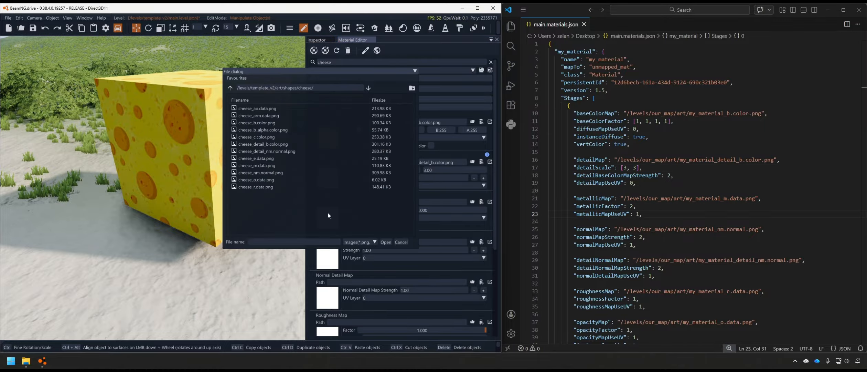
{"action": "left_click", "coordinate": [263, 165]}
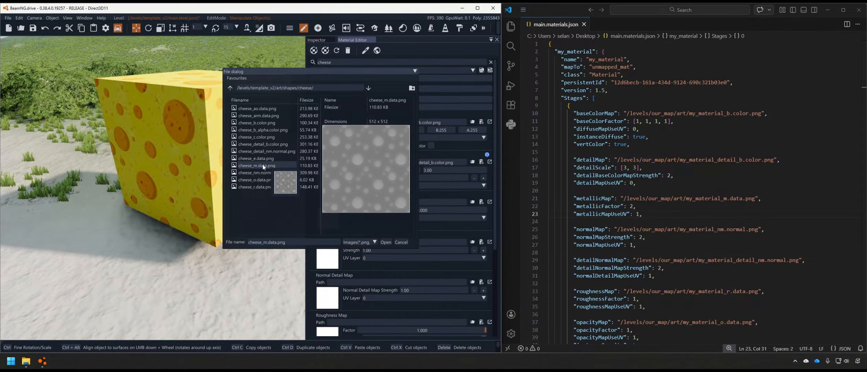
{"action": "left_click", "coordinate": [386, 242]}
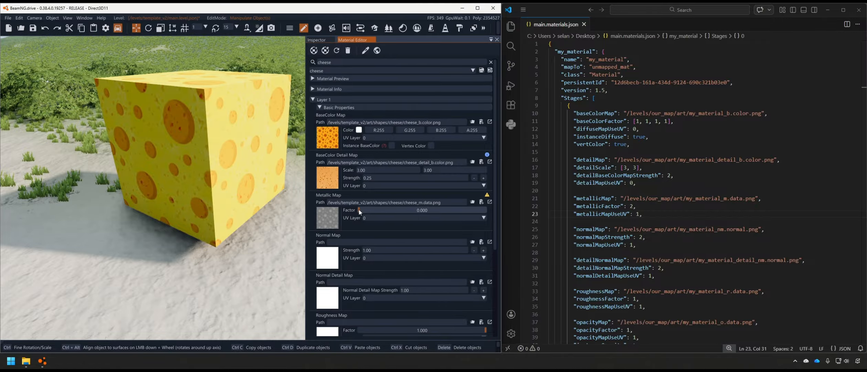
Set the Metallic Map's factor to 0.5.
{"action": "left_click_drag", "start_coordinate": [358, 209], "coordinate": [325, 211]}
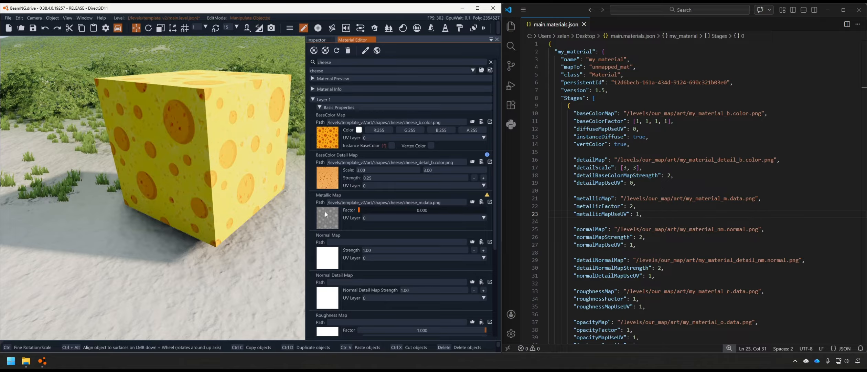
{"action": "double_click", "coordinate": [422, 210]}
{"action": "key", "text": "BackSpace"}
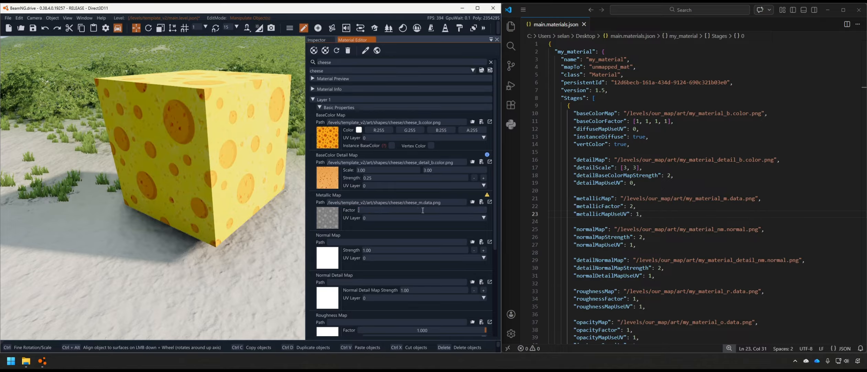
{"action": "type", "text": "0.5"}
{"action": "key", "text": "Return"}
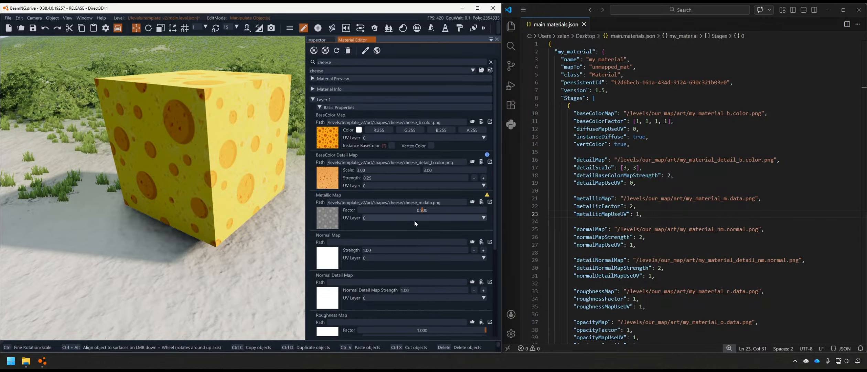
Check the normalMap, normalMapStrength and normalMapUseUV entries in the JSON and assign cheese_nm.normal.png as the Normal Map.
{"action": "scroll", "coordinate": [405, 236], "scroll_direction": "down", "scroll_amount": 2}
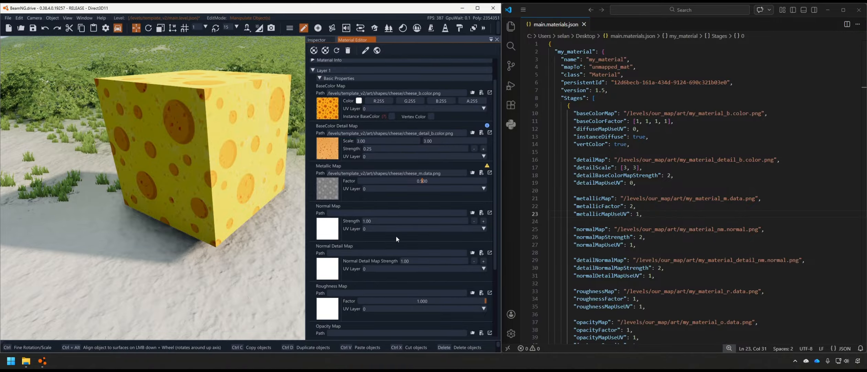
{"action": "scroll", "coordinate": [587, 228], "scroll_direction": "down", "scroll_amount": 2}
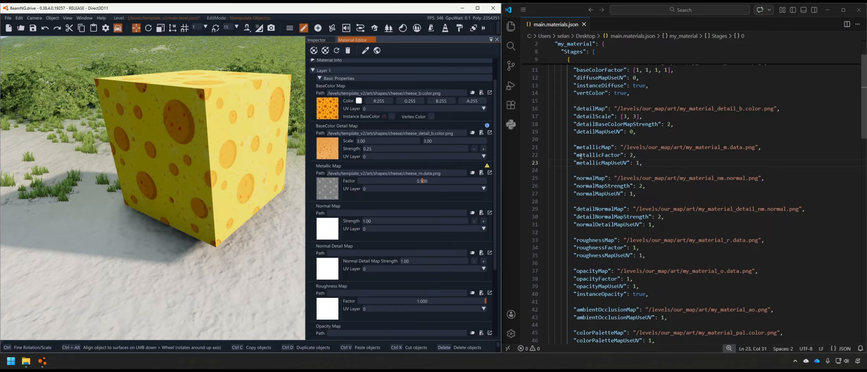
{"action": "left_click_drag", "start_coordinate": [576, 175], "coordinate": [636, 194]}
{"action": "left_click", "coordinate": [636, 193]}
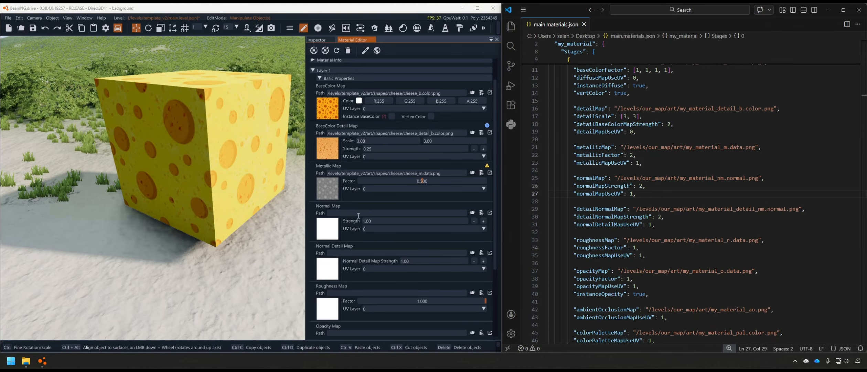
{"action": "left_click", "coordinate": [326, 226]}
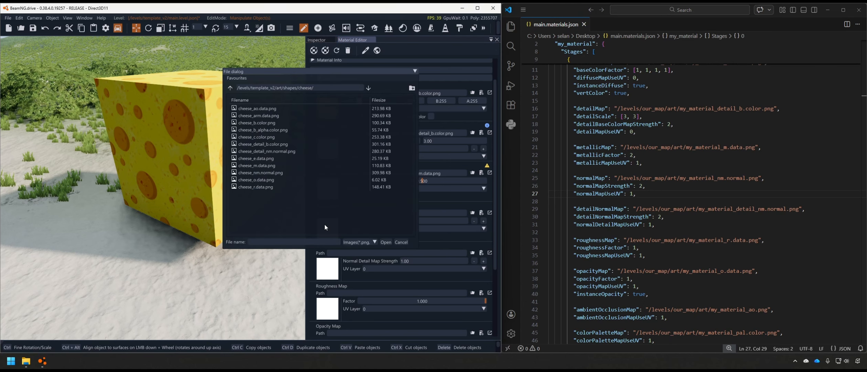
{"action": "left_click", "coordinate": [280, 173]}
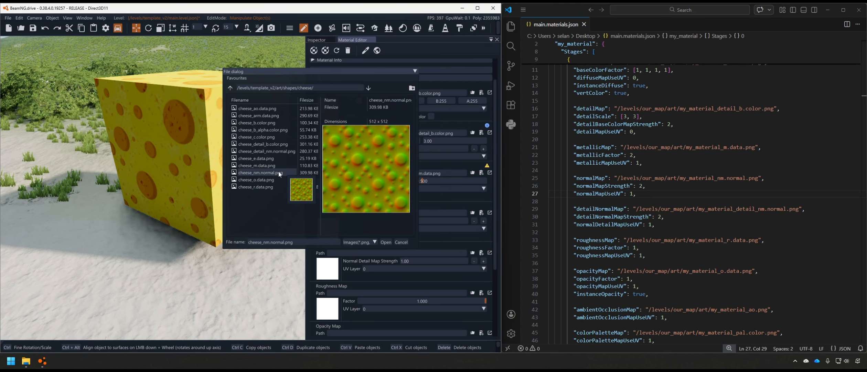
{"action": "left_click", "coordinate": [386, 242]}
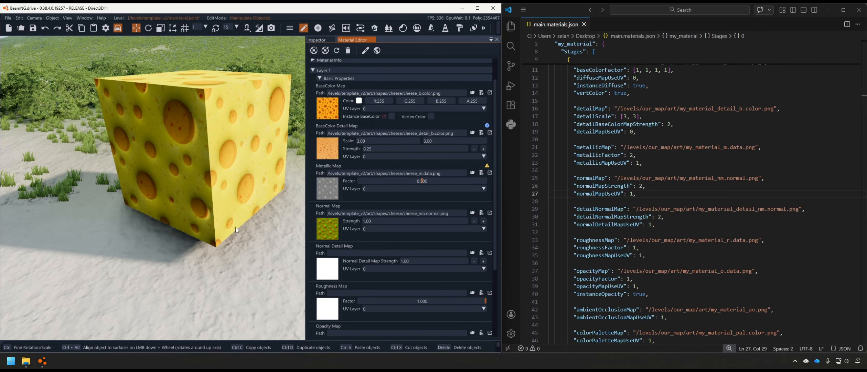
View the cube's surface relief from another angle and set the Normal Map's strength to 0.8.
{"action": "right_click_drag", "start_coordinate": [236, 229], "coordinate": [290, 223]}
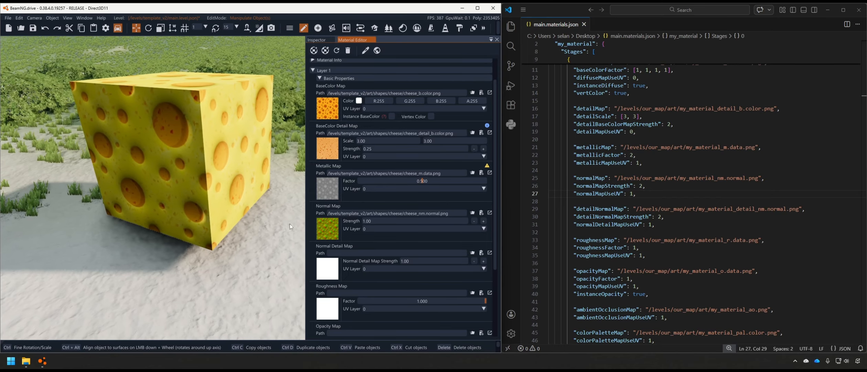
{"action": "left_click", "coordinate": [376, 222]}
{"action": "type", "text": ".8"}
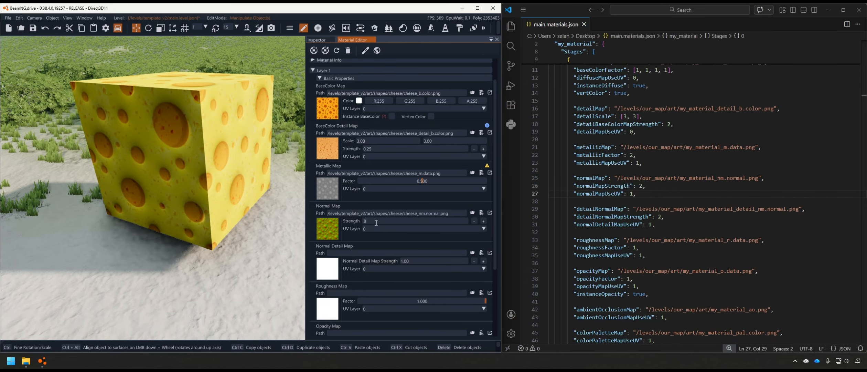
{"action": "key", "text": "Return"}
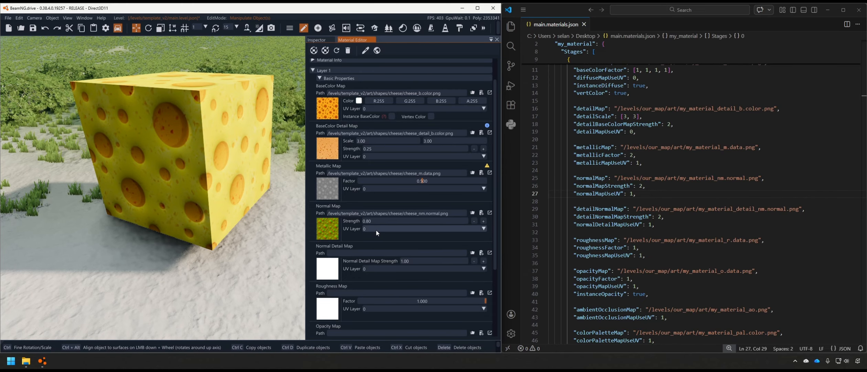
Assign cheese_detail_nm.normal.png as the Normal Detail Map and set its strength to 0.5.
{"action": "scroll", "coordinate": [374, 233], "scroll_direction": "down", "scroll_amount": 3}
{"action": "right_click_drag", "start_coordinate": [246, 244], "coordinate": [220, 229]}
{"action": "key", "text": "d"}
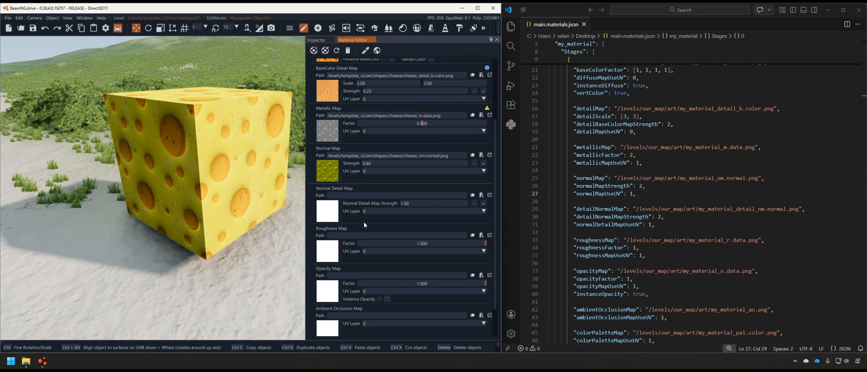
{"action": "left_click", "coordinate": [327, 210]}
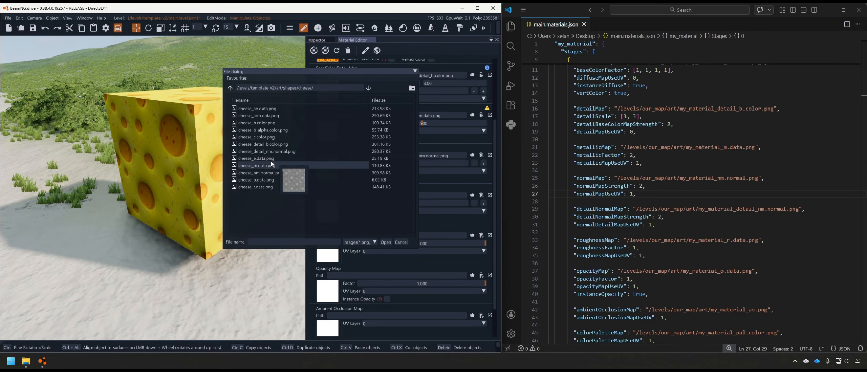
{"action": "left_click", "coordinate": [270, 152]}
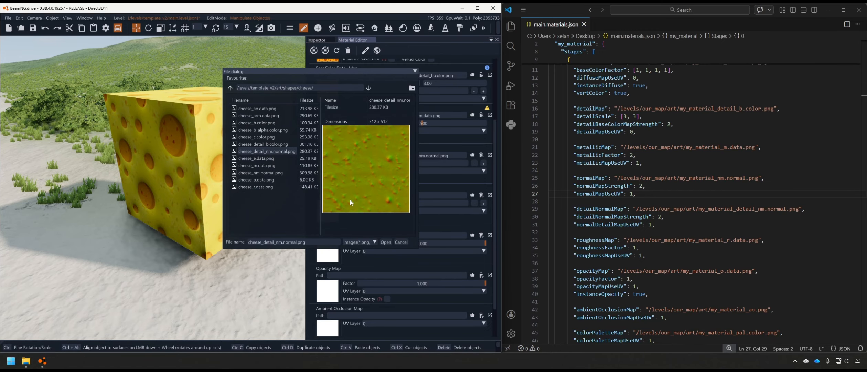
{"action": "left_click", "coordinate": [386, 242]}
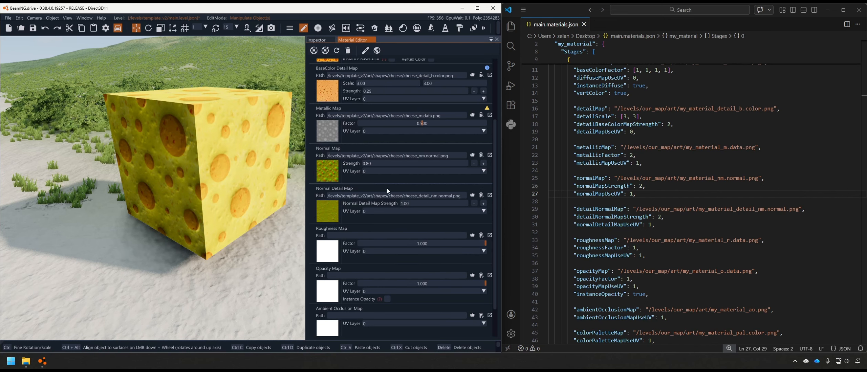
{"action": "left_click", "coordinate": [417, 204]}
{"action": "type", "text": ".5"}
Check the roughnessMap, roughnessFactor and roughnessMapUseUV entries in the JSON and assign cheese_r.data.png as the Roughness Map.
{"action": "scroll", "coordinate": [406, 223], "scroll_direction": "down", "scroll_amount": 3}
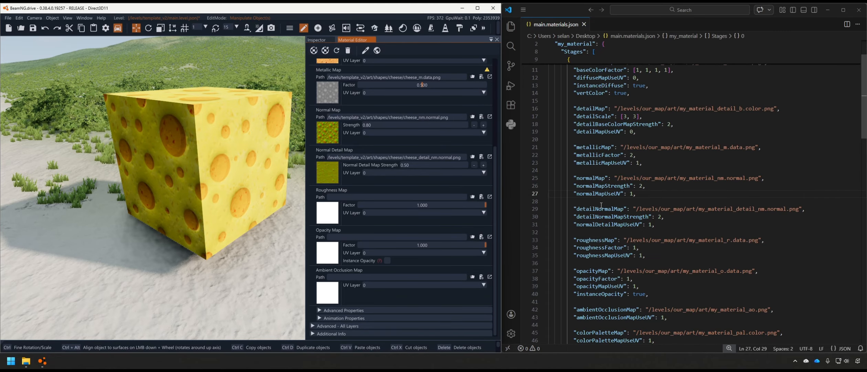
{"action": "scroll", "coordinate": [614, 206], "scroll_direction": "down", "scroll_amount": 2}
{"action": "scroll", "coordinate": [614, 207], "scroll_direction": "down", "scroll_amount": 2}
{"action": "left_click_drag", "start_coordinate": [574, 146], "coordinate": [668, 170]}
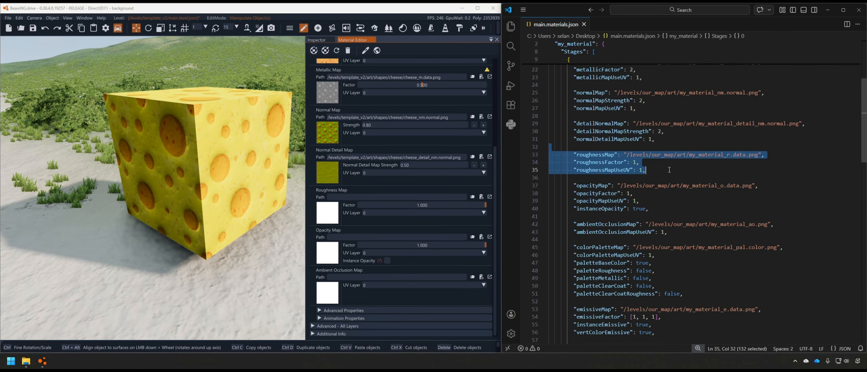
{"action": "left_click", "coordinate": [670, 170]}
{"action": "left_click", "coordinate": [327, 210]}
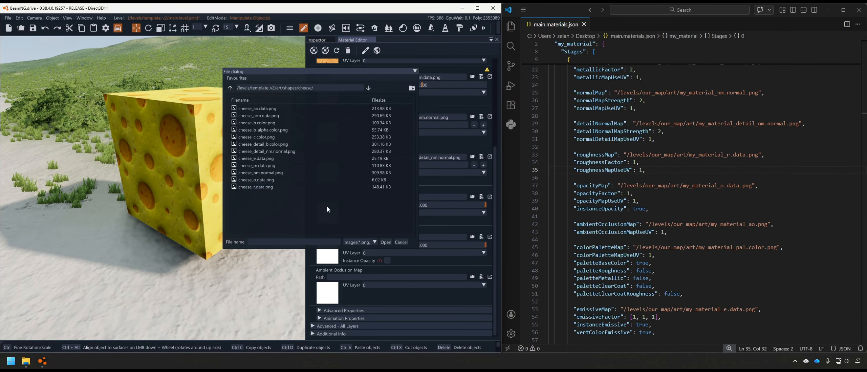
{"action": "left_click", "coordinate": [286, 186]}
{"action": "left_click", "coordinate": [390, 241]}
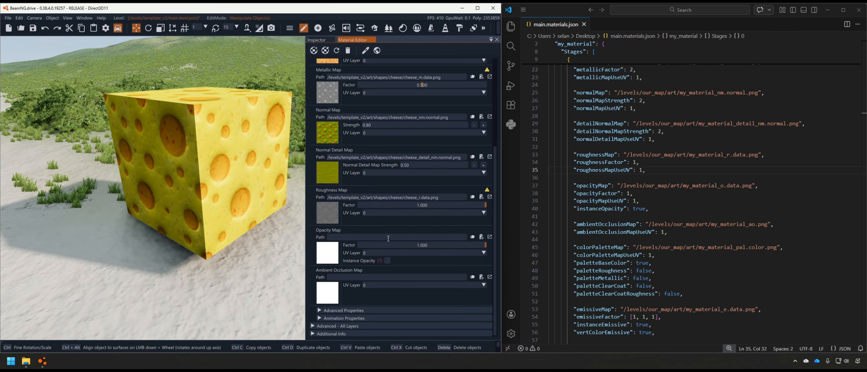
Try the Roughness Map's factor at 0 and return it to 1.
{"action": "left_click_drag", "start_coordinate": [486, 204], "coordinate": [345, 204]}
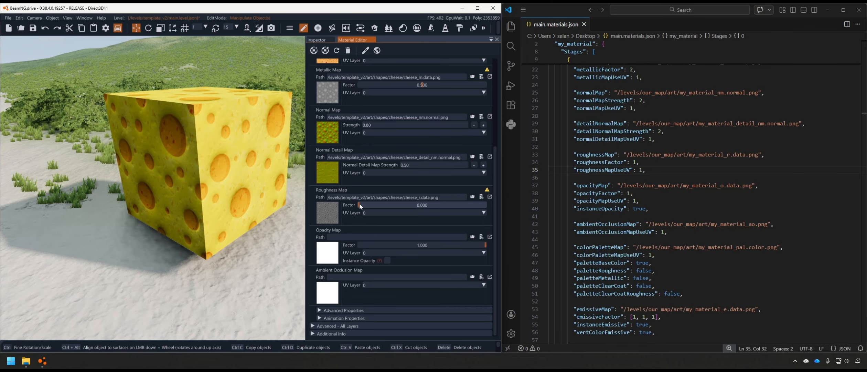
{"action": "left_click_drag", "start_coordinate": [359, 204], "coordinate": [534, 207]}
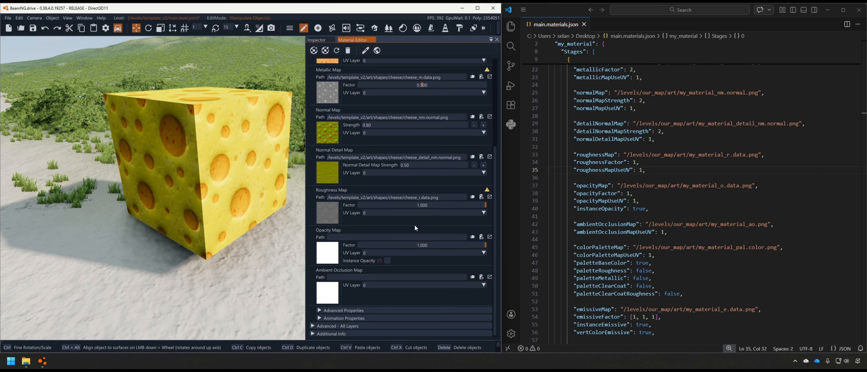
Examine the opacityMap, opacityFactor, opacityMapUseUV and instanceOpacity entries in the JSON beside the Opacity Map properties and view the cube.
{"action": "scroll", "coordinate": [611, 217], "scroll_direction": "down", "scroll_amount": 1}
{"action": "left_click_drag", "start_coordinate": [649, 192], "coordinate": [571, 168]}
{"action": "left_click", "coordinate": [366, 221]}
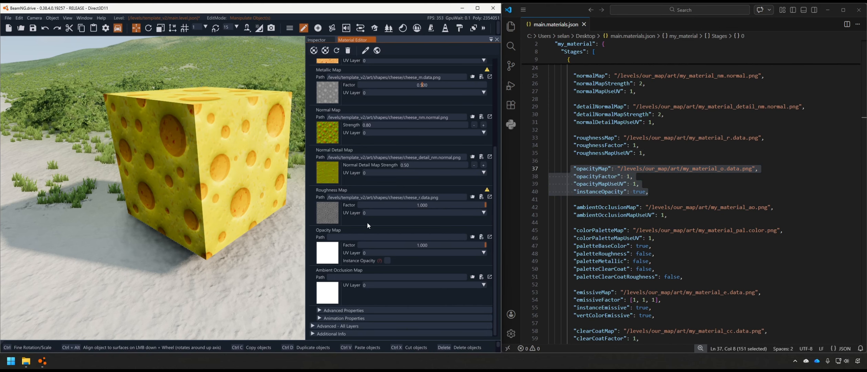
{"action": "right_click_drag", "start_coordinate": [257, 230], "coordinate": [250, 233]}
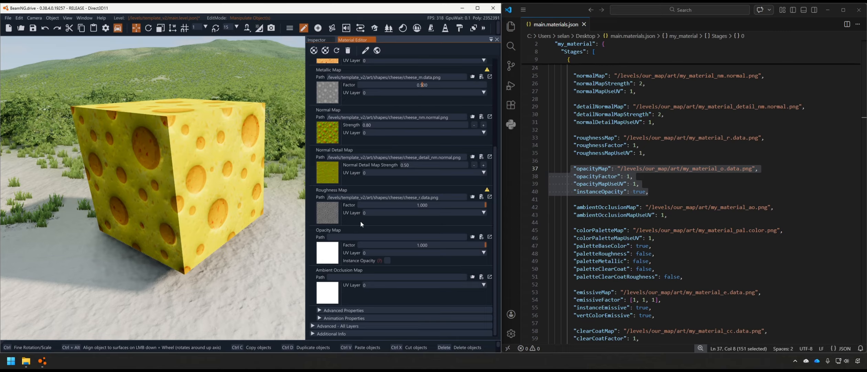
Assign cheese_o.data.png from the cheese folder as the Opacity Map.
{"action": "left_click", "coordinate": [473, 237]}
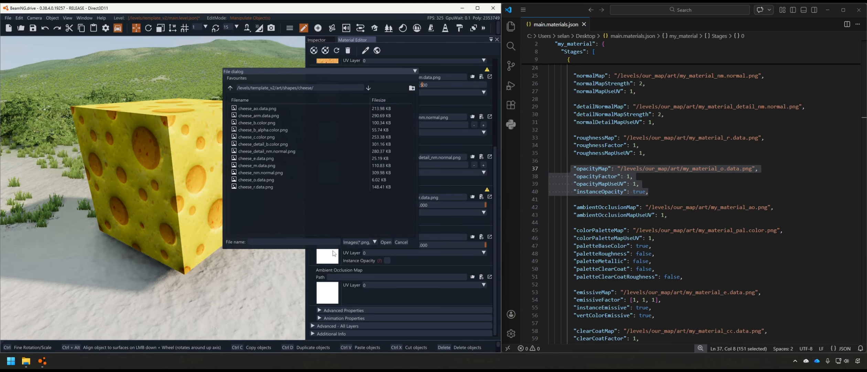
{"action": "left_click", "coordinate": [259, 179]}
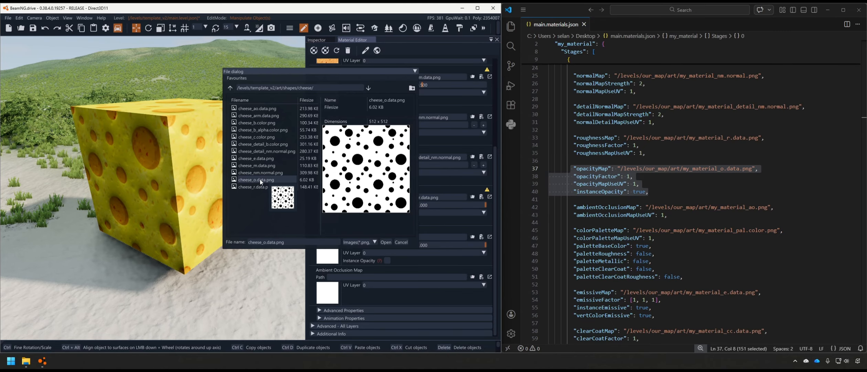
{"action": "left_click", "coordinate": [386, 242]}
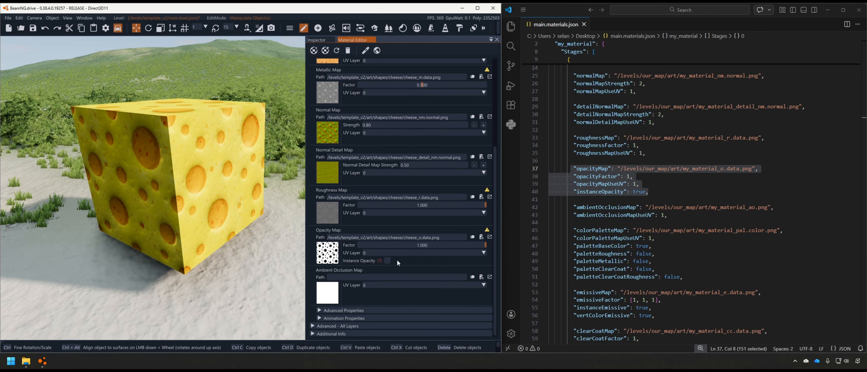
Check the Instance Opacity description and the instanceOpacity entry in the JSON, and enable Instance Opacity for the Opacity Map.
{"action": "mouse_move", "coordinate": [377, 263]}
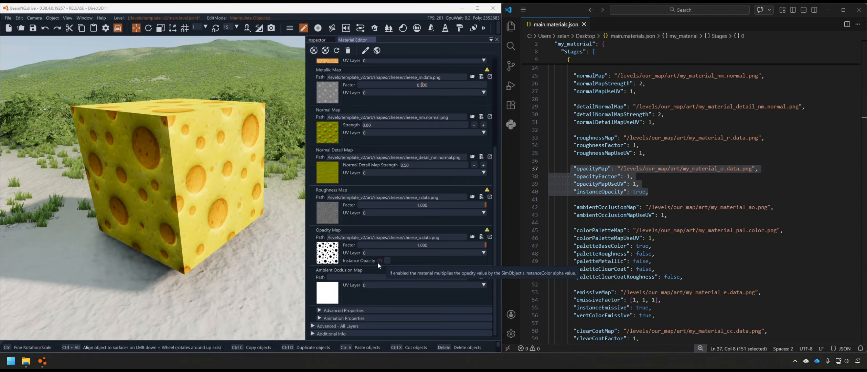
{"action": "left_click", "coordinate": [606, 207]}
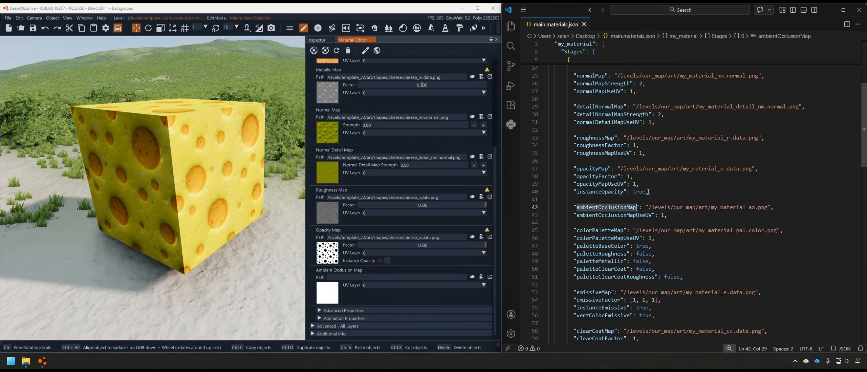
{"action": "left_click_drag", "start_coordinate": [650, 191], "coordinate": [577, 192]}
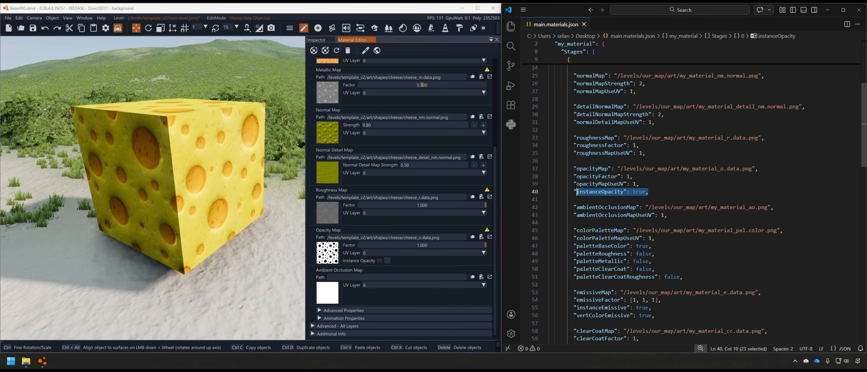
{"action": "left_click", "coordinate": [387, 260]}
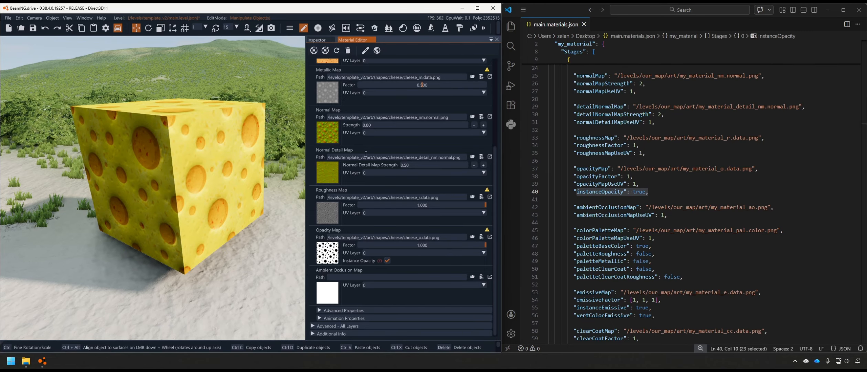
Select the cheese cube, examine its instanceColor property and colour picker, and return to the material's properties.
{"action": "left_click", "coordinate": [314, 40]}
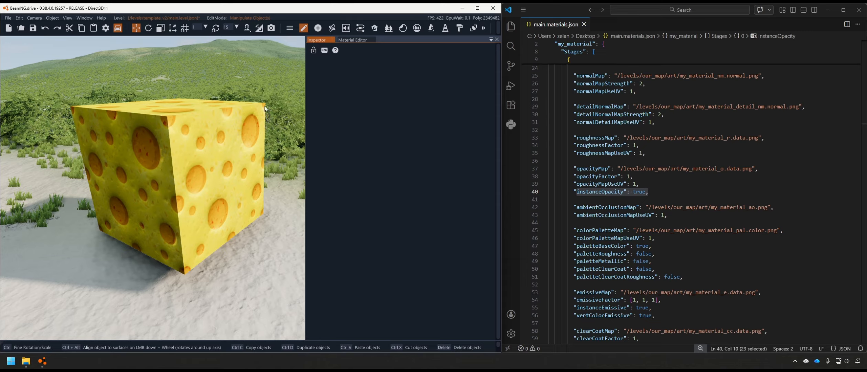
{"action": "left_click", "coordinate": [202, 150]}
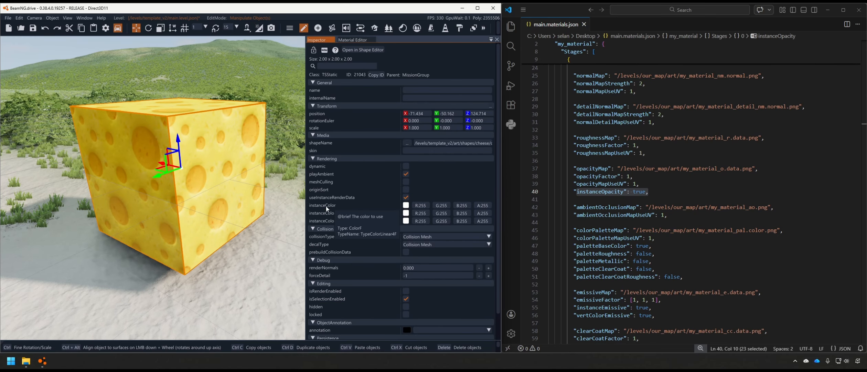
{"action": "left_click", "coordinate": [406, 206]}
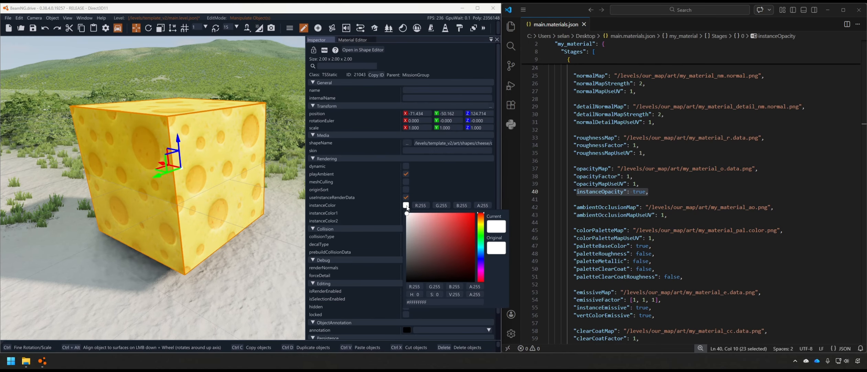
{"action": "mouse_move", "coordinate": [407, 214]}
{"action": "left_mouse_down"}
{"action": "mouse_move", "coordinate": [415, 271]}
{"action": "mouse_move", "coordinate": [407, 212]}
{"action": "left_mouse_up"}
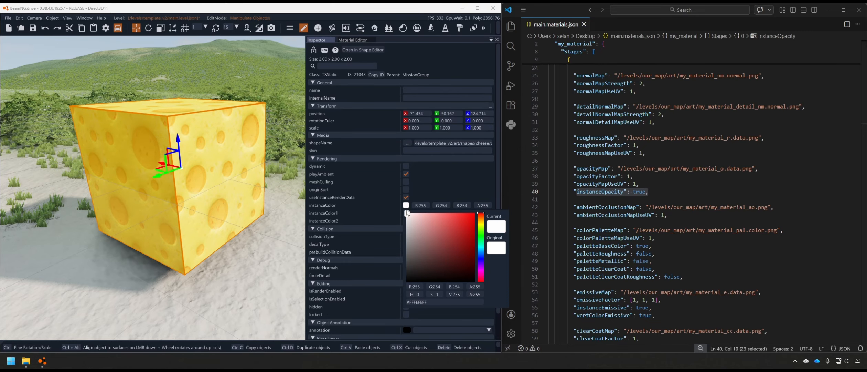
{"action": "left_click", "coordinate": [333, 205]}
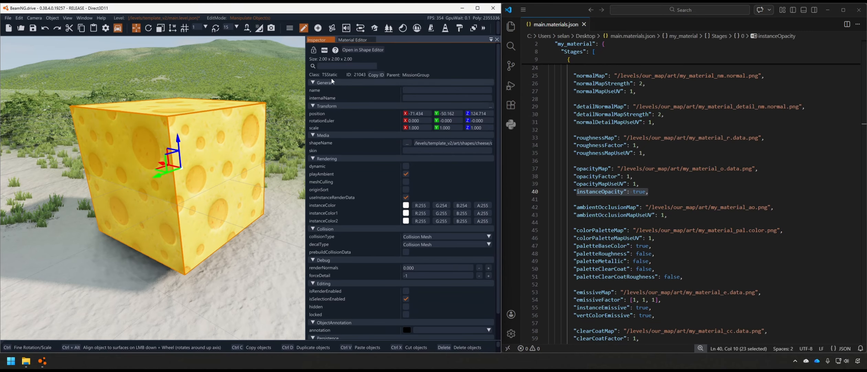
{"action": "left_click", "coordinate": [351, 40]}
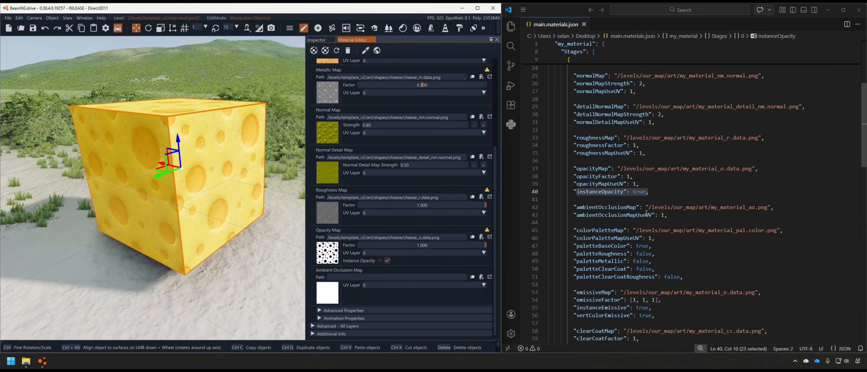
Check the ambientOcclusionMap entries in the JSON, assign cheese_ao.data.png as the Ambient Occlusion Map and view the cube from another angle.
{"action": "left_click_drag", "start_coordinate": [667, 215], "coordinate": [571, 206]}
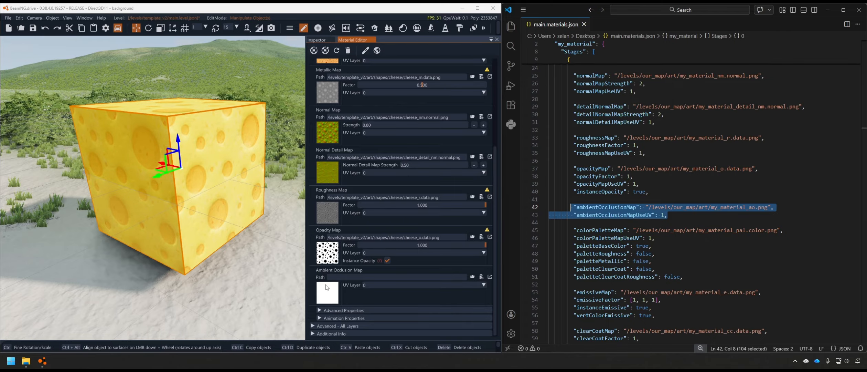
{"action": "left_click", "coordinate": [275, 260]}
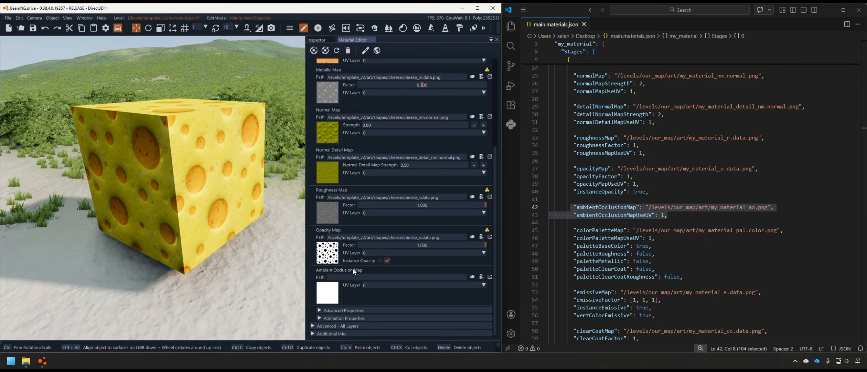
{"action": "left_click", "coordinate": [333, 291]}
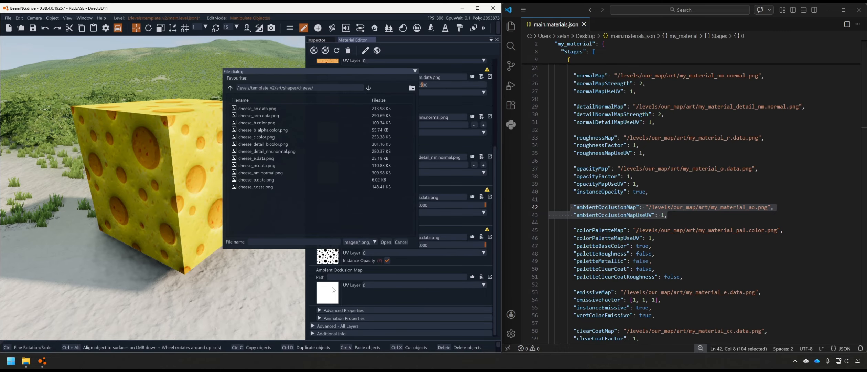
{"action": "left_click", "coordinate": [266, 109]}
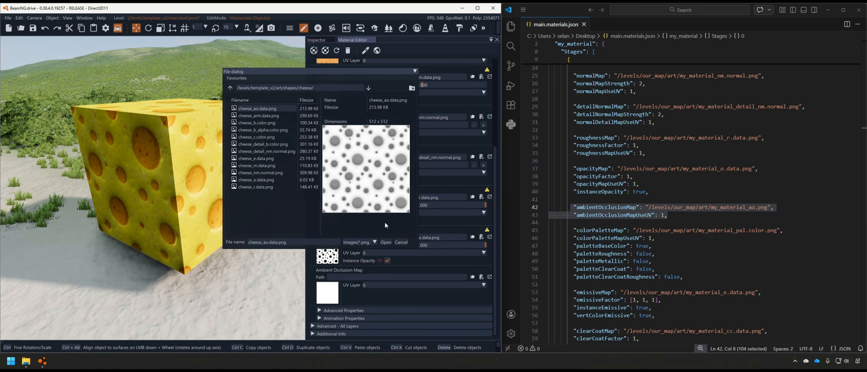
{"action": "left_click", "coordinate": [386, 242]}
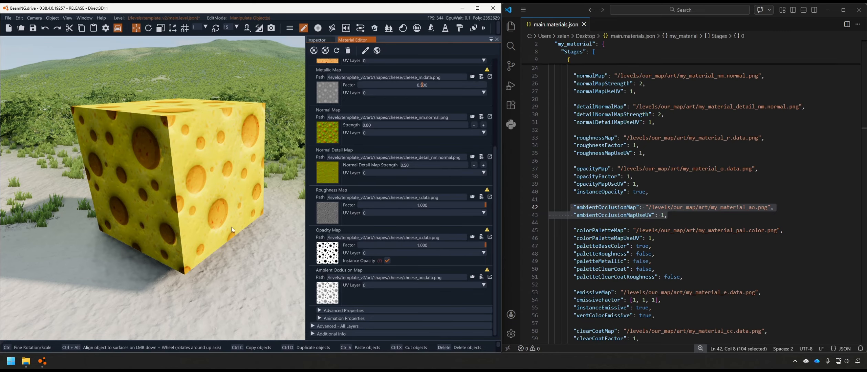
{"action": "key", "text": "a"}
{"action": "right_click_drag", "start_coordinate": [196, 216], "coordinate": [155, 214]}
{"action": "key", "text": "d"}
{"action": "key", "text": "a"}
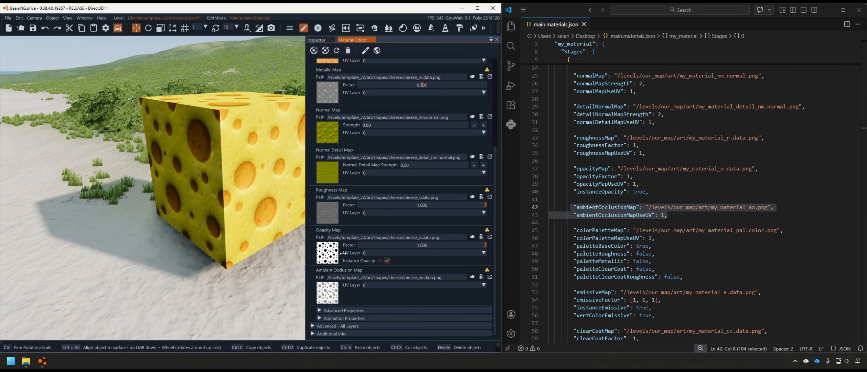
Open cheese_arm.data.png from the cheese folder in the image viewer, examine the texture and its file info, and close both windows.
{"action": "scroll", "coordinate": [356, 264], "scroll_direction": "up", "scroll_amount": 2}
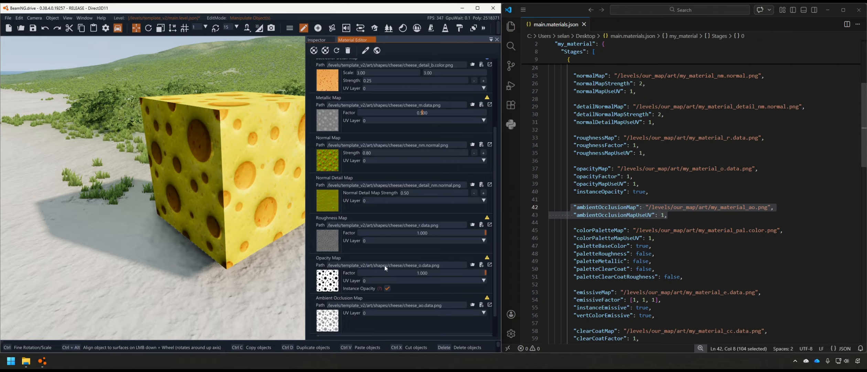
{"action": "left_click", "coordinate": [26, 360]}
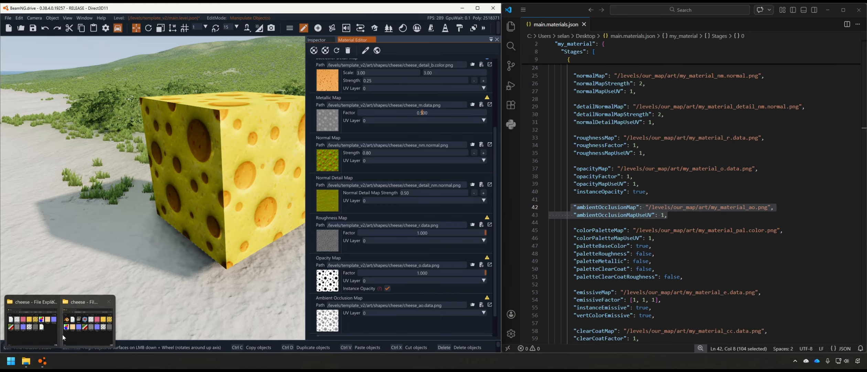
{"action": "left_click", "coordinate": [87, 322]}
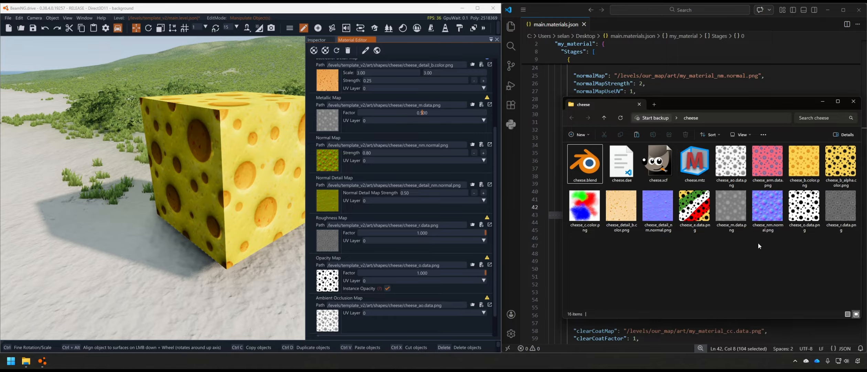
{"action": "double_click", "coordinate": [760, 168]}
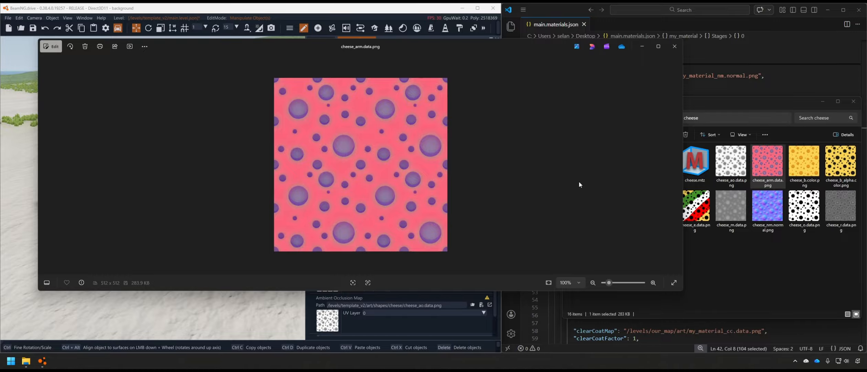
{"action": "left_click", "coordinate": [82, 282]}
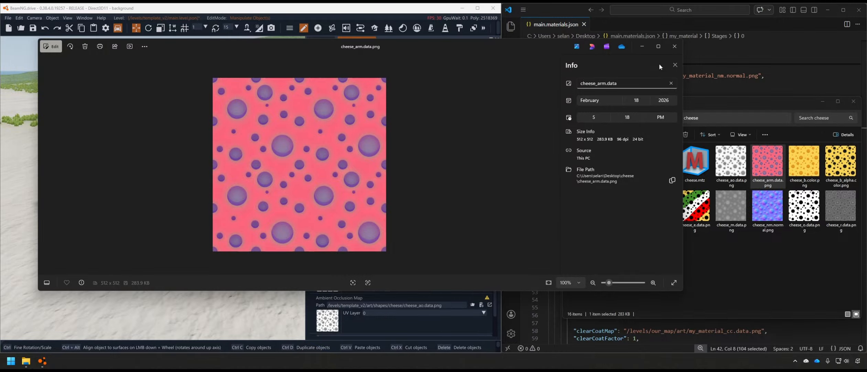
{"action": "left_click", "coordinate": [674, 47]}
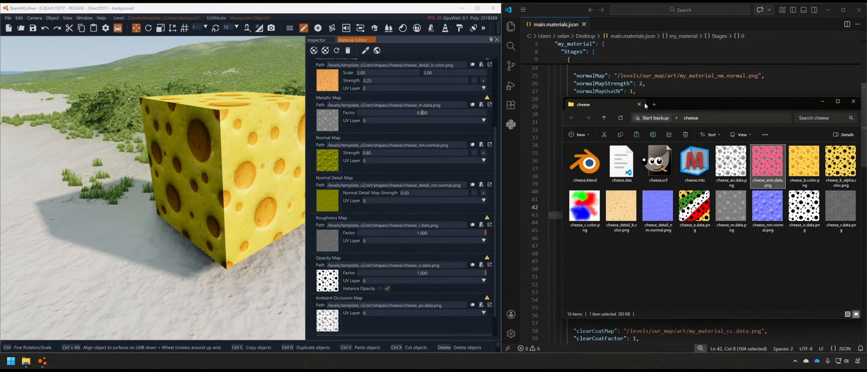
{"action": "left_click", "coordinate": [853, 102]}
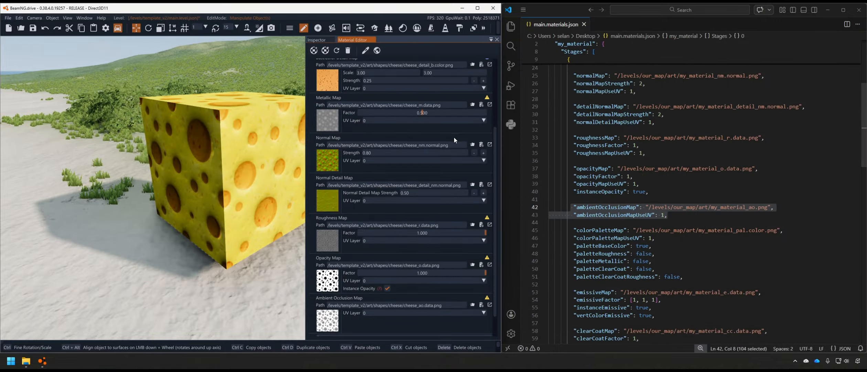
Replace the textures of the Metallic Map and the Roughness Map with cheese_arm.data.png.
{"action": "left_click", "coordinate": [334, 117]}
{"action": "left_click", "coordinate": [258, 129]}
{"action": "left_click", "coordinate": [271, 115]}
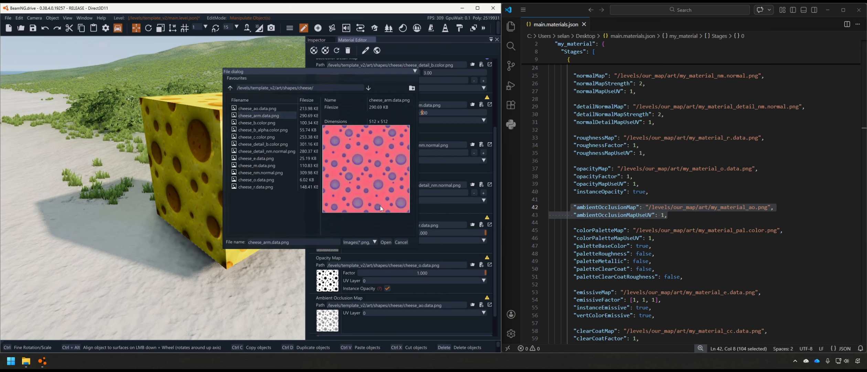
{"action": "left_click", "coordinate": [385, 242]}
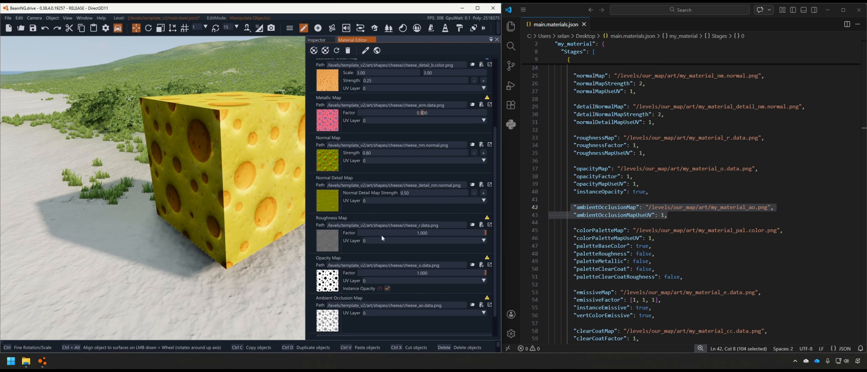
{"action": "left_click", "coordinate": [330, 238]}
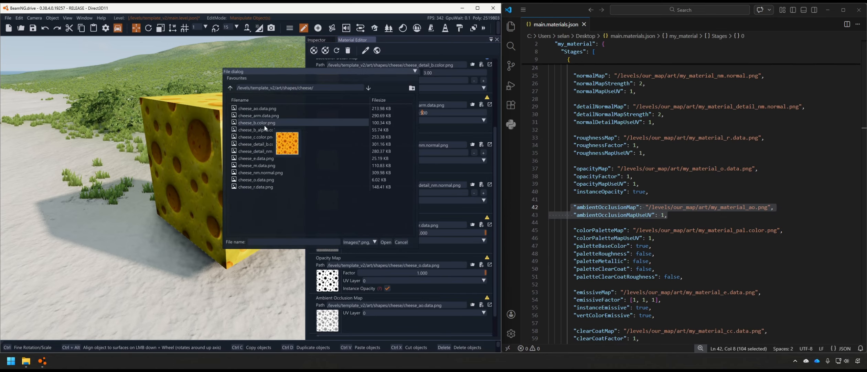
{"action": "left_click", "coordinate": [264, 116]}
{"action": "left_click", "coordinate": [386, 242]}
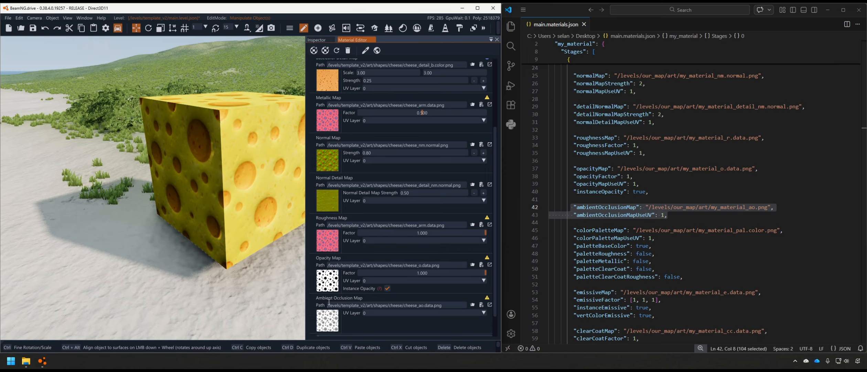
Replace the Ambient Occlusion Map's texture with cheese_arm.data.png.
{"action": "left_click", "coordinate": [327, 320]}
{"action": "left_click", "coordinate": [274, 116]}
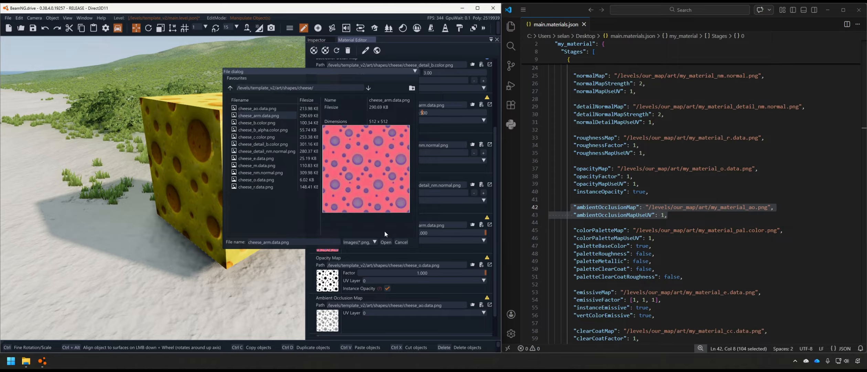
{"action": "left_click", "coordinate": [385, 242]}
{"action": "scroll", "coordinate": [405, 225], "scroll_direction": "down", "scroll_amount": 2}
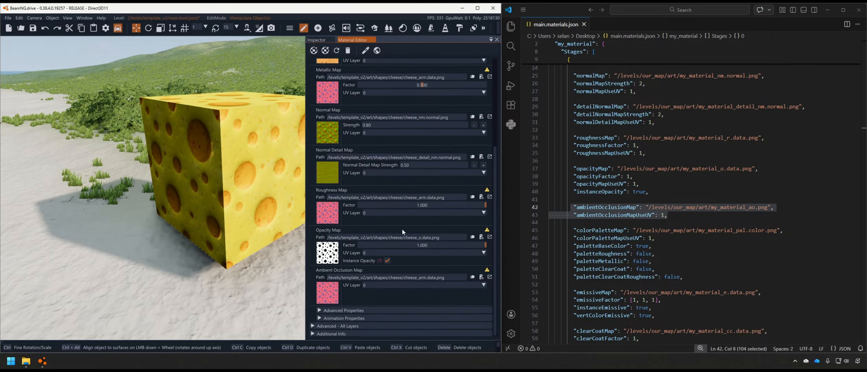
Expand the material's Advanced Properties, view the cube from another angle, and highlight the colorPaletteMap and palette entries in the JSON.
{"action": "scroll", "coordinate": [358, 286], "scroll_direction": "down", "scroll_amount": 10}
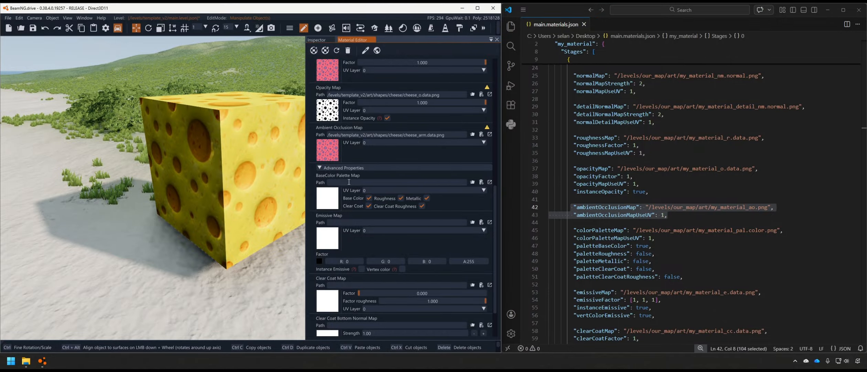
{"action": "right_click_drag", "start_coordinate": [252, 198], "coordinate": [336, 197]}
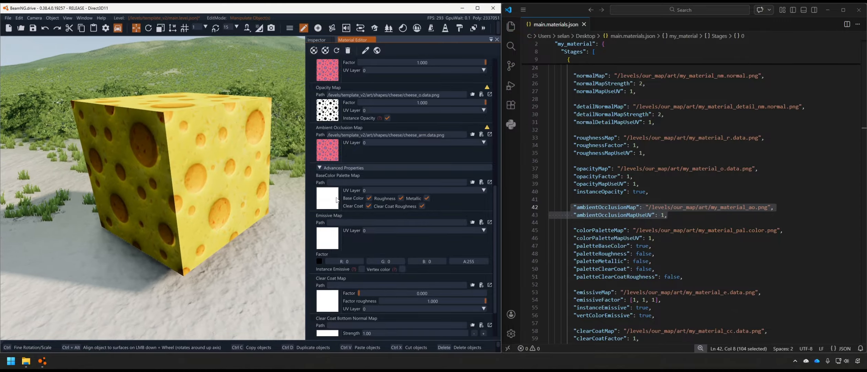
{"action": "left_click", "coordinate": [559, 218]}
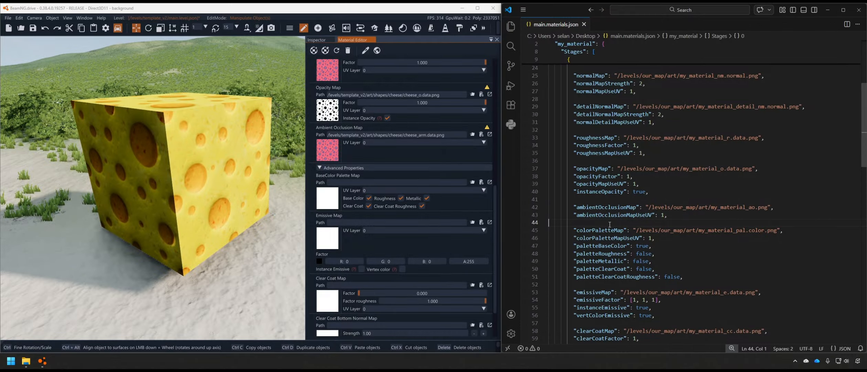
{"action": "scroll", "coordinate": [559, 218], "scroll_direction": "down", "scroll_amount": 2}
{"action": "left_click_drag", "start_coordinate": [683, 226], "coordinate": [564, 179]}
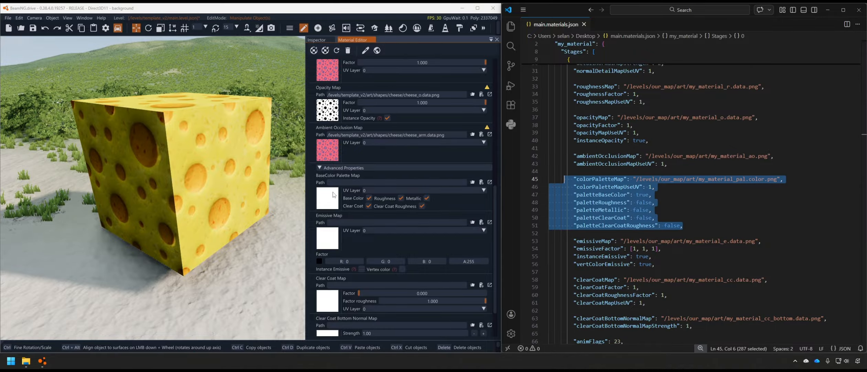
Turn off Instance BaseColor for the BaseColor Map and assign cheese_c.color.png as the BaseColor Palette Map.
{"action": "scroll", "coordinate": [334, 189], "scroll_direction": "up", "scroll_amount": 15}
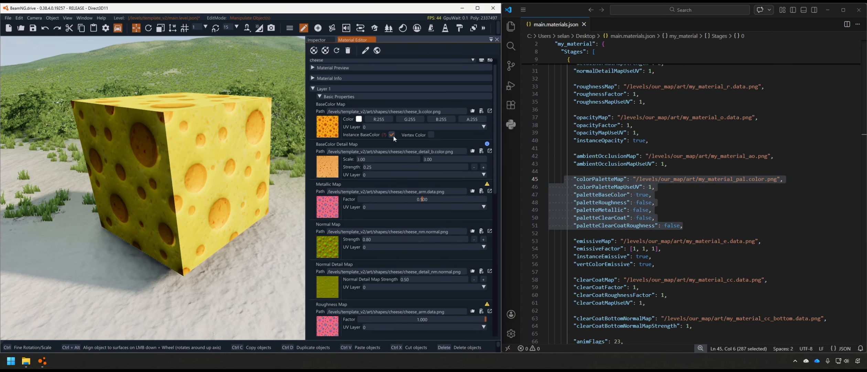
{"action": "left_click", "coordinate": [392, 135]}
{"action": "scroll", "coordinate": [394, 155], "scroll_direction": "down", "scroll_amount": 10}
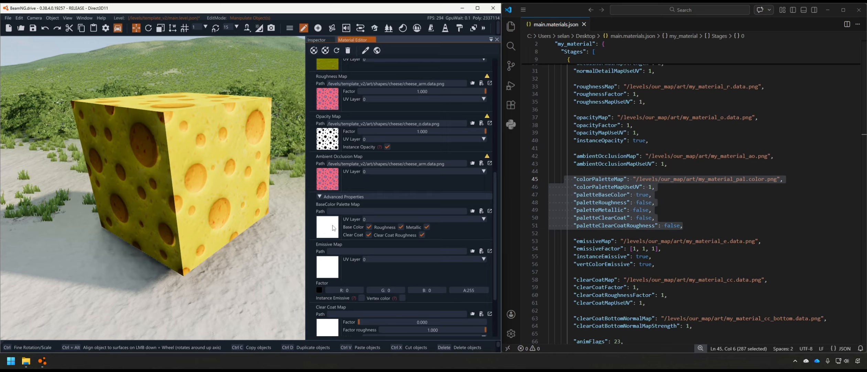
{"action": "left_click", "coordinate": [333, 227]}
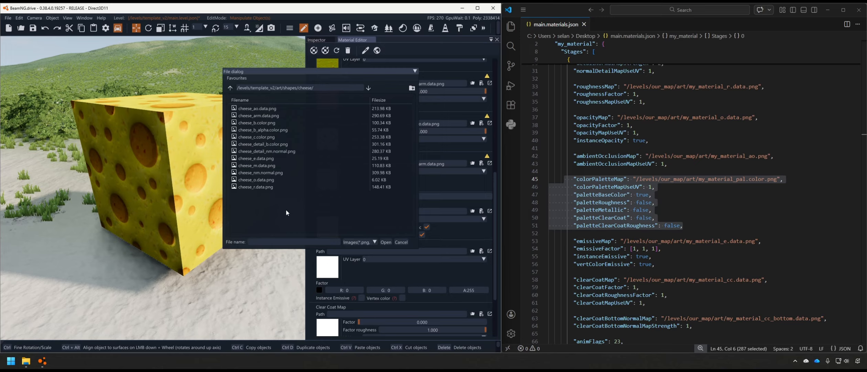
{"action": "left_click", "coordinate": [261, 136]}
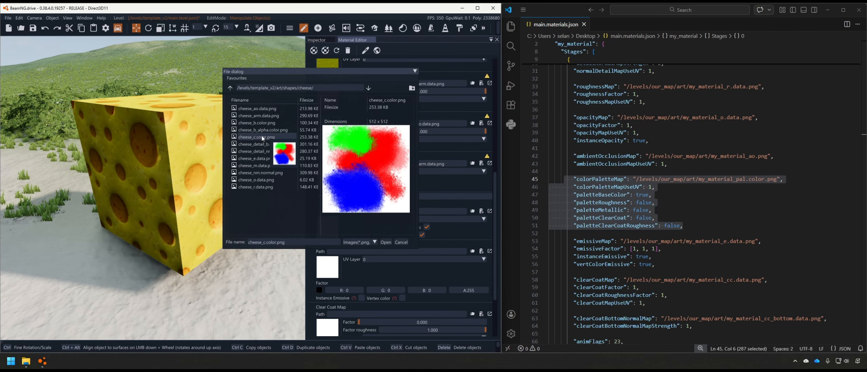
{"action": "left_click", "coordinate": [386, 242]}
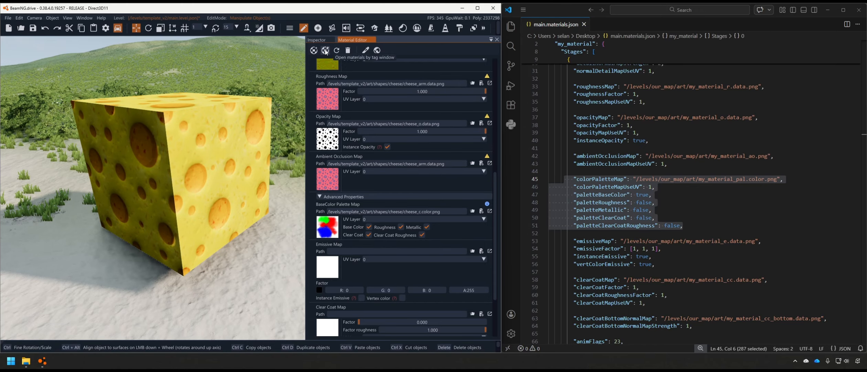
Select the cheese cube for inspection and set its instanceColor to red (153, 57, 57).
{"action": "left_click", "coordinate": [317, 39]}
{"action": "left_click", "coordinate": [214, 131]}
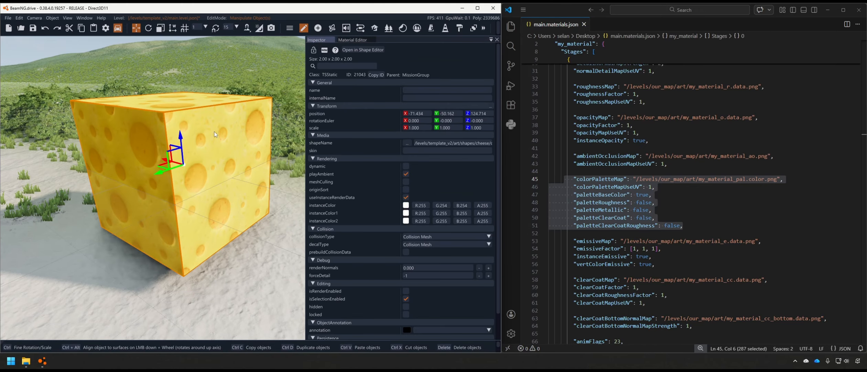
{"action": "left_click", "coordinate": [406, 205]}
{"action": "left_click_drag", "start_coordinate": [407, 209], "coordinate": [451, 241]}
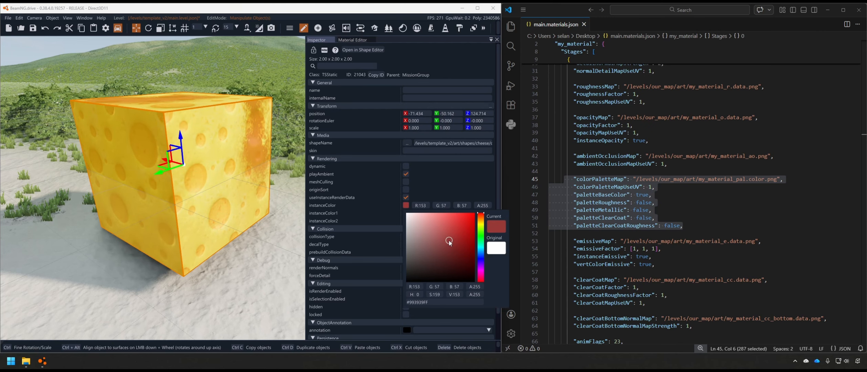
{"action": "left_click", "coordinate": [380, 210]}
Set the cube's instanceColor1 to green (45, 160, 40) and instanceColor2 to blue (33, 63, 150), leaving the cube deselected.
{"action": "left_click", "coordinate": [406, 212]}
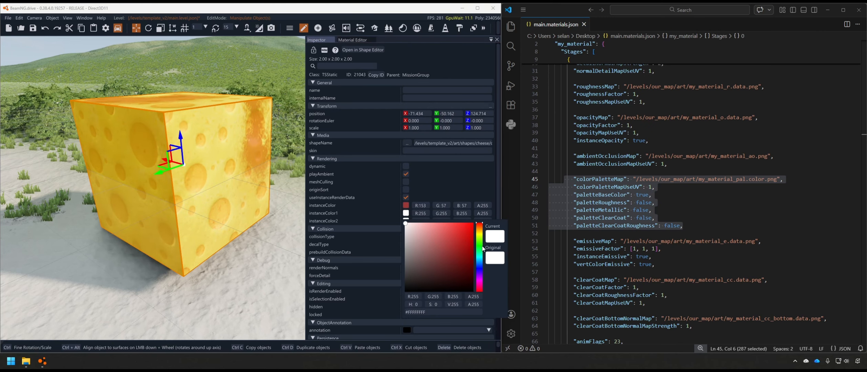
{"action": "left_click_drag", "start_coordinate": [480, 225], "coordinate": [482, 271]}
{"action": "left_click", "coordinate": [358, 217]}
{"action": "left_click", "coordinate": [406, 220]}
{"action": "left_click_drag", "start_coordinate": [444, 241], "coordinate": [459, 257]}
{"action": "left_click", "coordinate": [260, 258]}
{"action": "left_click", "coordinate": [259, 259]}
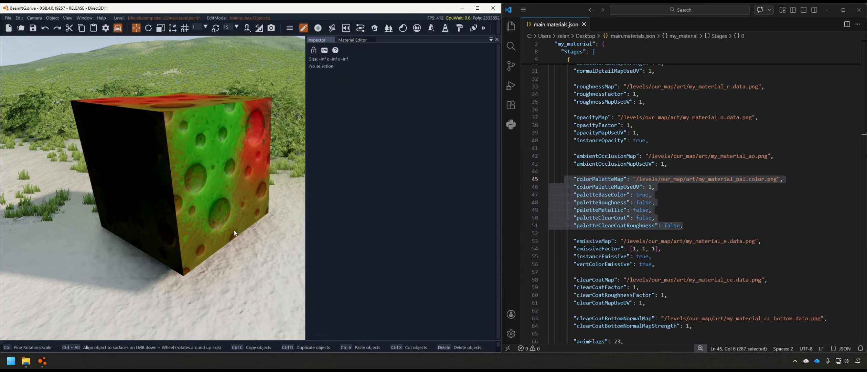
Change the cube's instanceColor2 to yellow (223, 241, 57), deselect the cube and examine the palette colors on it.
{"action": "left_click", "coordinate": [233, 218]}
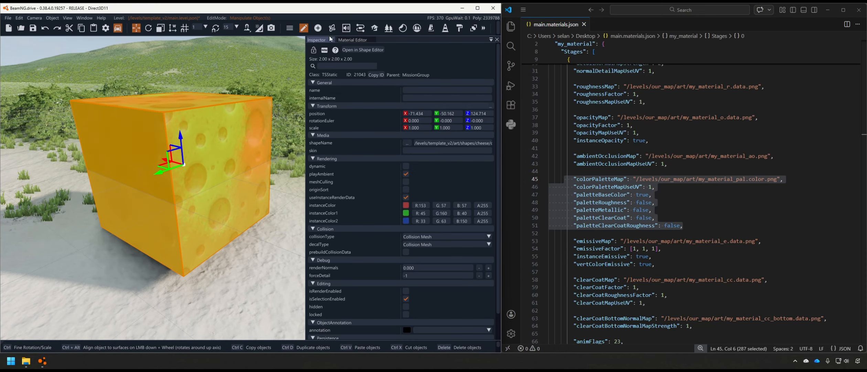
{"action": "left_click", "coordinate": [406, 220]}
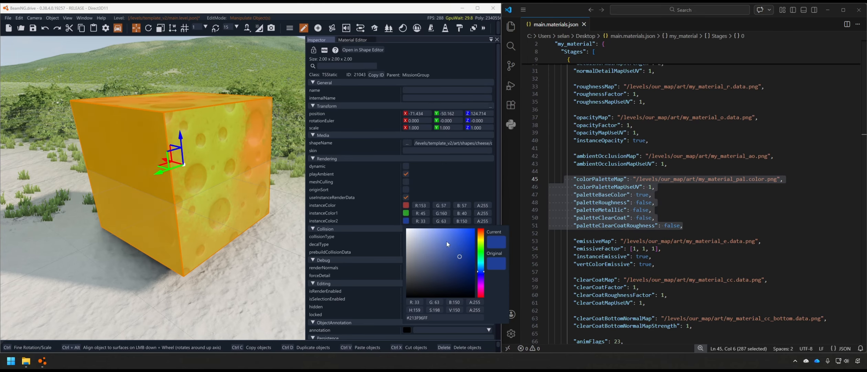
{"action": "left_click_drag", "start_coordinate": [481, 271], "coordinate": [458, 232]}
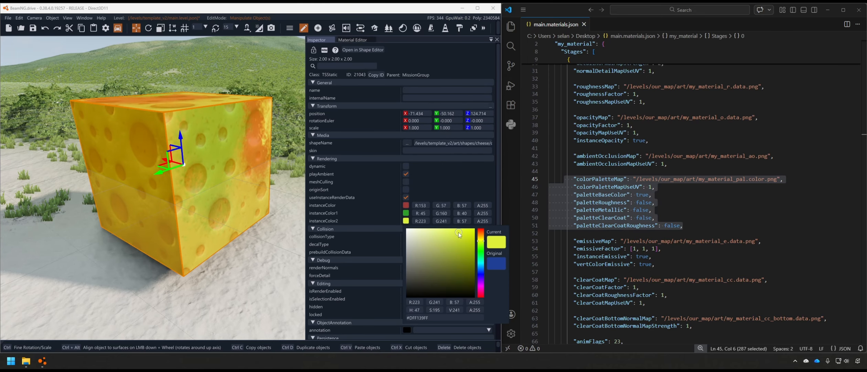
{"action": "left_click", "coordinate": [264, 244]}
{"action": "left_click", "coordinate": [264, 245]}
{"action": "right_click_drag", "start_coordinate": [264, 245], "coordinate": [292, 220]}
{"action": "right_click_drag", "start_coordinate": [257, 164], "coordinate": [270, 133]}
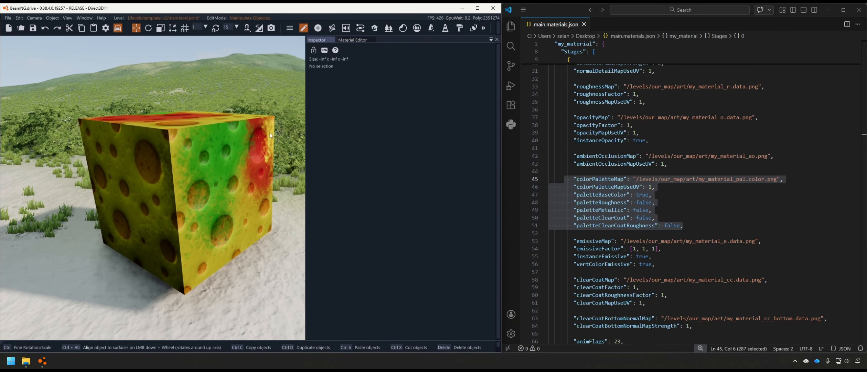
Assign cheese_e.data.png as the Emissive Map in the cheese material's advanced properties.
{"action": "left_click", "coordinate": [349, 40]}
{"action": "scroll", "coordinate": [373, 174], "scroll_direction": "down", "scroll_amount": 3}
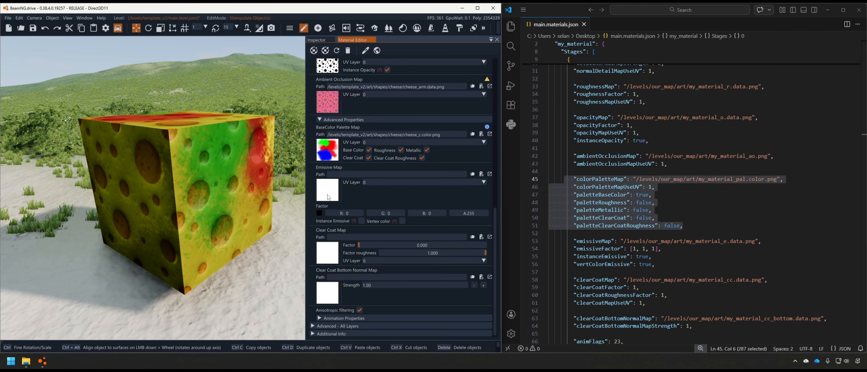
{"action": "mouse_move", "coordinate": [319, 214]}
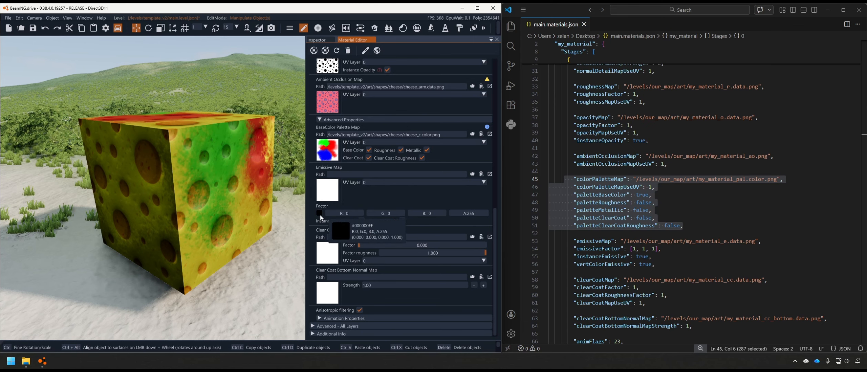
{"action": "left_click", "coordinate": [325, 188]}
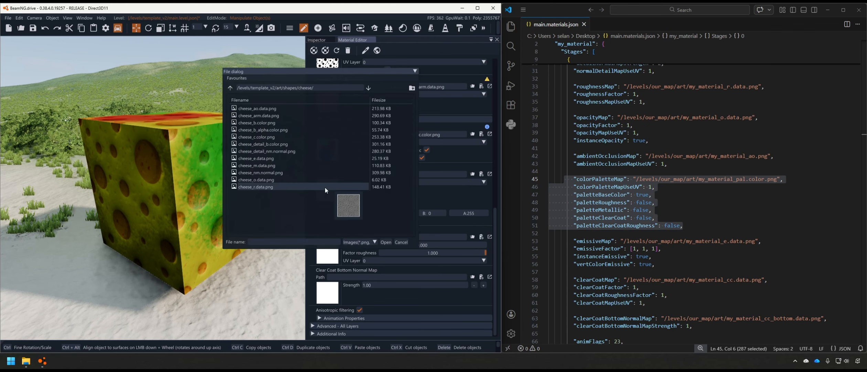
{"action": "left_click", "coordinate": [267, 159]}
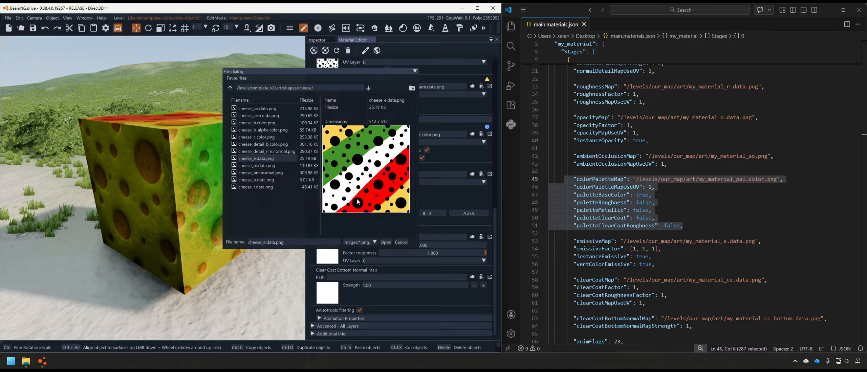
{"action": "left_click", "coordinate": [386, 243]}
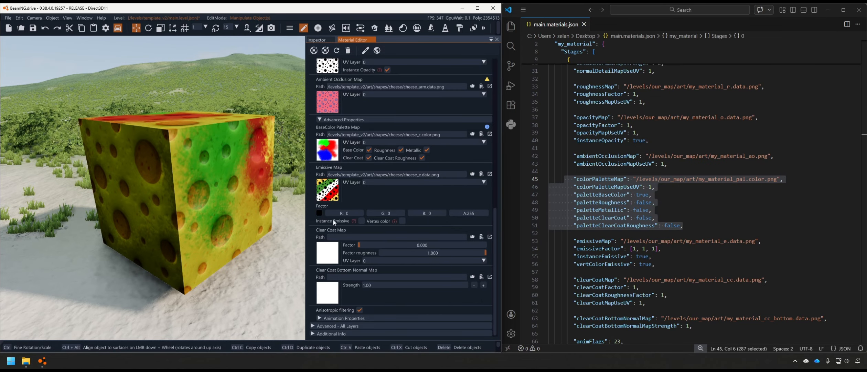
Set the Emissive Map's factor to white (255, 255, 255) and change the time of day to about 2.4.
{"action": "left_click", "coordinate": [319, 212]}
{"action": "mouse_move", "coordinate": [332, 230]}
{"action": "left_mouse_down"}
{"action": "mouse_move", "coordinate": [330, 255]}
{"action": "mouse_move", "coordinate": [320, 221]}
{"action": "left_mouse_up"}
{"action": "left_click", "coordinate": [357, 201]}
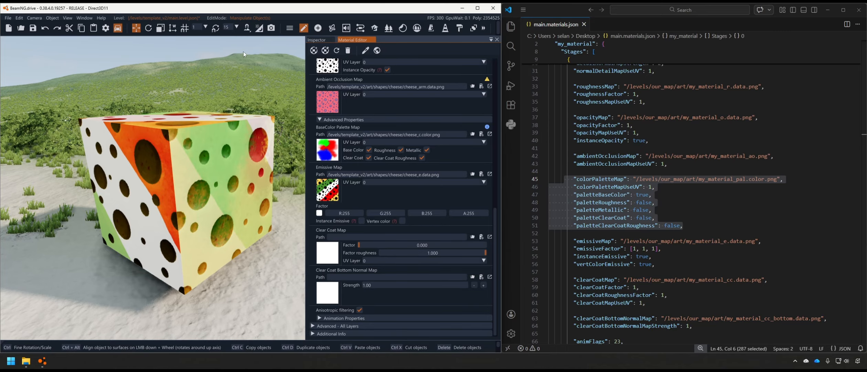
{"action": "left_click", "coordinate": [259, 28]}
{"action": "mouse_move", "coordinate": [292, 39]}
{"action": "left_mouse_down"}
{"action": "mouse_move", "coordinate": [312, 42]}
{"action": "mouse_move", "coordinate": [288, 47]}
{"action": "left_mouse_up"}
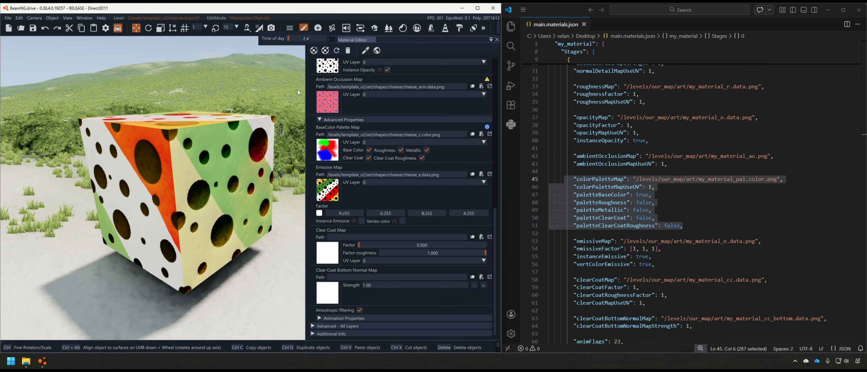
Toggle the Emissive Map's Instance Emissive and Vertex color options on and off to compare their effect on the cube.
{"action": "left_click", "coordinate": [361, 221]}
{"action": "left_click", "coordinate": [362, 221]}
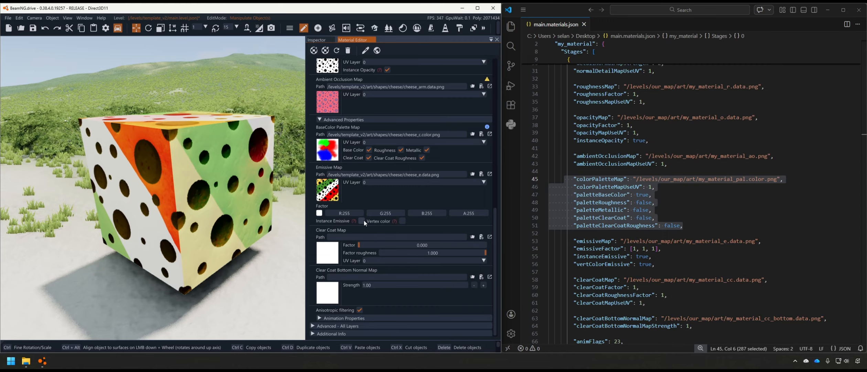
{"action": "left_click", "coordinate": [402, 221]}
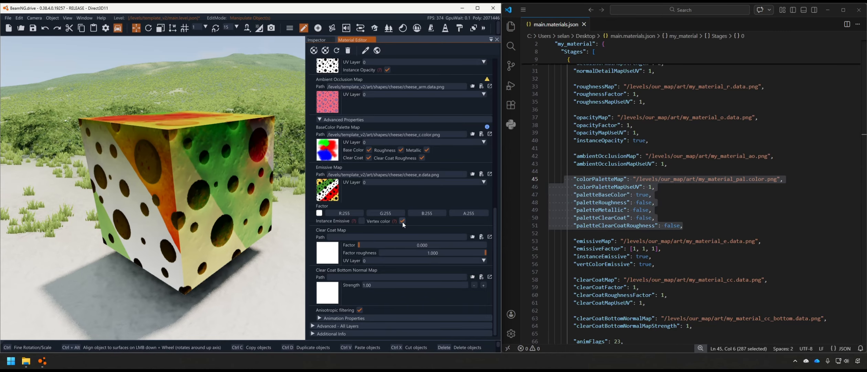
{"action": "left_click", "coordinate": [402, 221]}
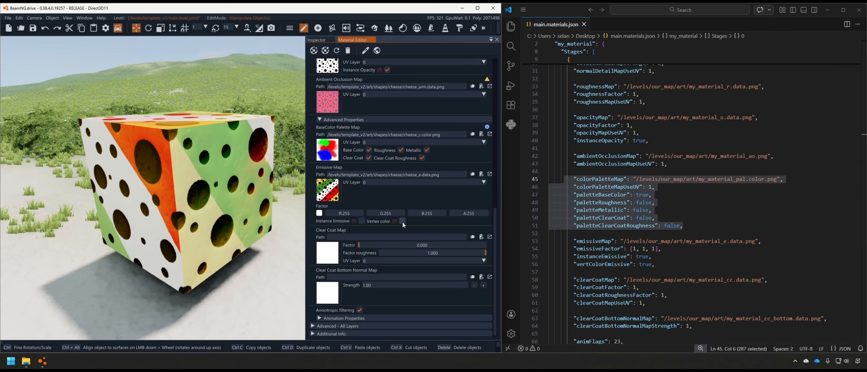
{"action": "left_click", "coordinate": [402, 221]}
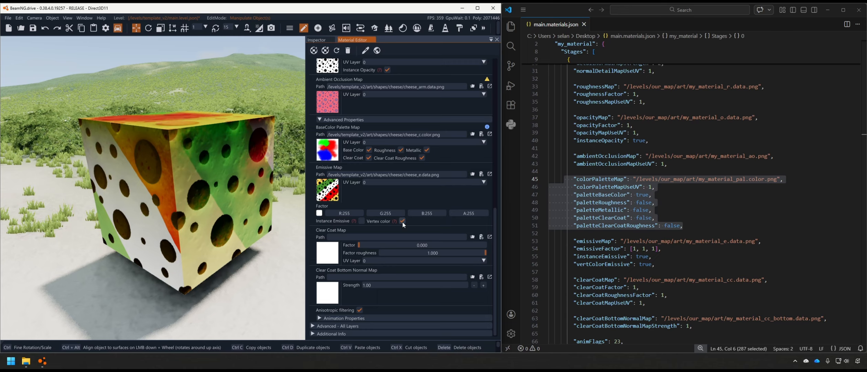
{"action": "left_click", "coordinate": [402, 221]}
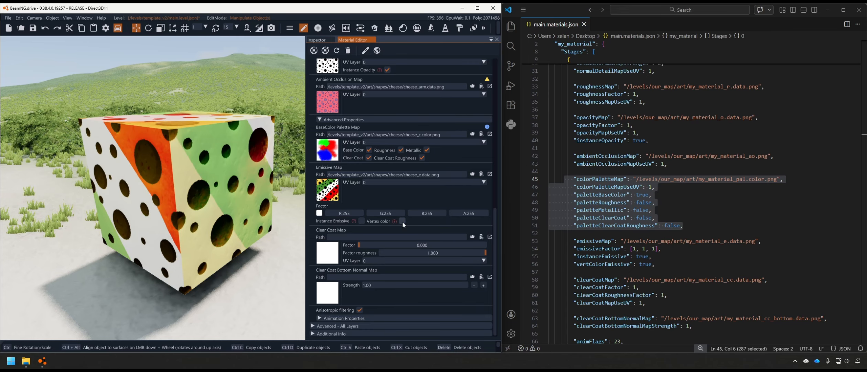
Highlight the emissiveMap, emissiveFactor, instanceEmissive and vertColorEmissive entries in the JSON and return to the Material Editor.
{"action": "scroll", "coordinate": [637, 193], "scroll_direction": "down", "scroll_amount": 3}
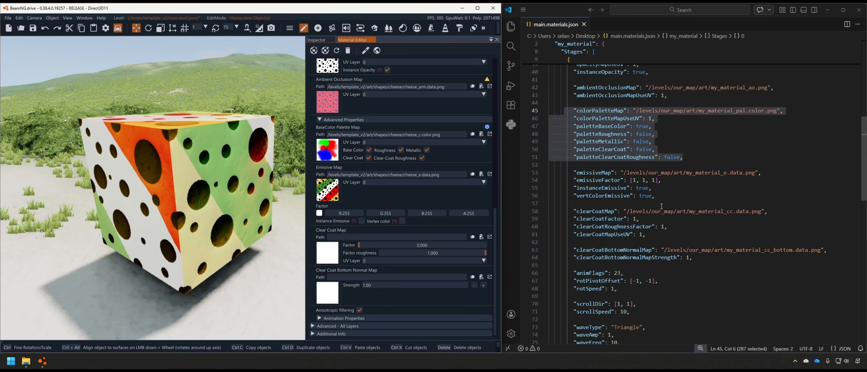
{"action": "left_click_drag", "start_coordinate": [656, 195], "coordinate": [574, 173]}
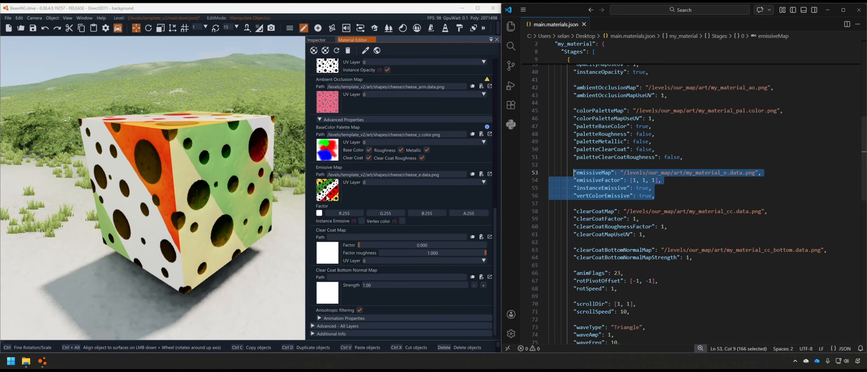
{"action": "left_click", "coordinate": [367, 200]}
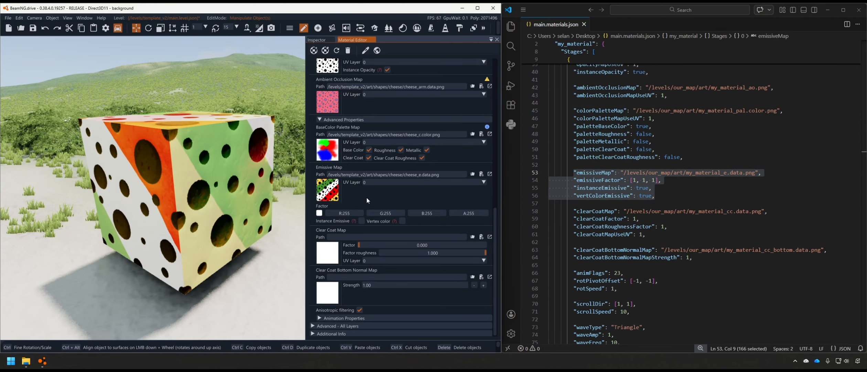
Remove the Emissive Map's texture with its factor set to black (0, 0, 0), and turn off Base Color for the BaseColor Palette Map.
{"action": "left_click", "coordinate": [482, 174]}
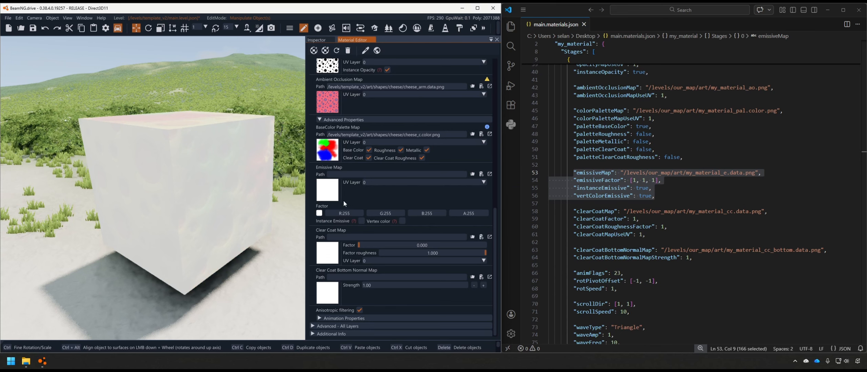
{"action": "left_click", "coordinate": [319, 213]}
{"action": "left_click_drag", "start_coordinate": [335, 237], "coordinate": [305, 299]}
{"action": "left_click", "coordinate": [364, 197]}
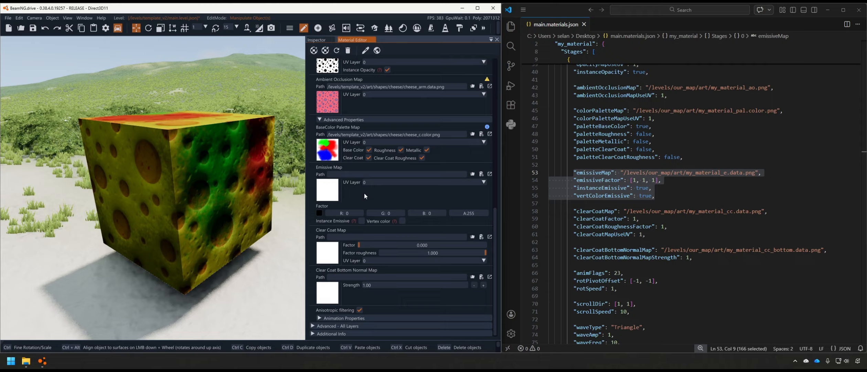
{"action": "left_click", "coordinate": [370, 150]}
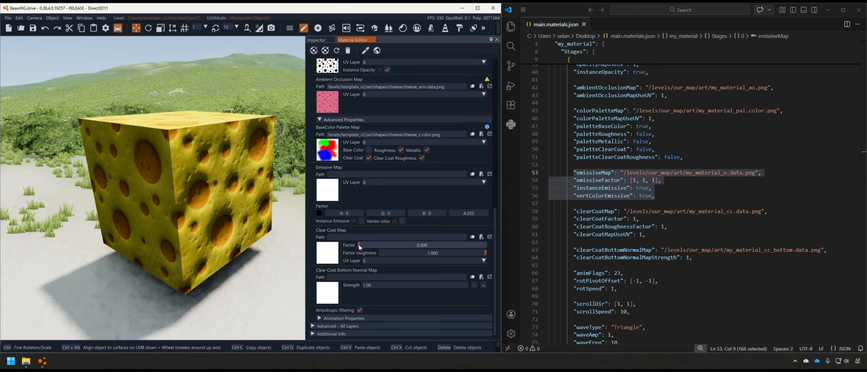
Set the Clear Coat Map's factor to 0 and highlight the clearCoatMap through clearCoatBottomNormalMapStrength entries in the JSON.
{"action": "mouse_move", "coordinate": [360, 244]}
{"action": "left_mouse_down"}
{"action": "mouse_move", "coordinate": [445, 247]}
{"action": "mouse_move", "coordinate": [350, 250]}
{"action": "left_mouse_up"}
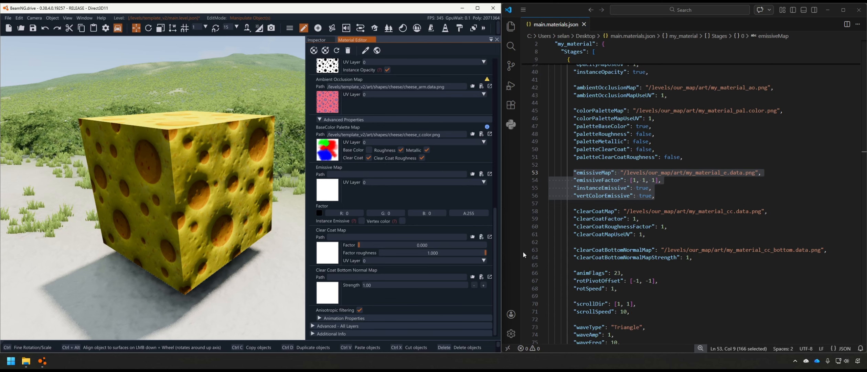
{"action": "scroll", "coordinate": [654, 224], "scroll_direction": "down", "scroll_amount": 2}
{"action": "left_click_drag", "start_coordinate": [692, 223], "coordinate": [579, 169]}
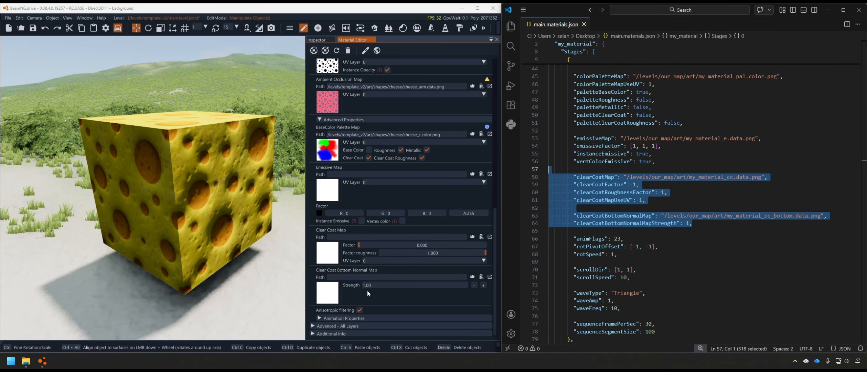
{"action": "left_click", "coordinate": [622, 254]}
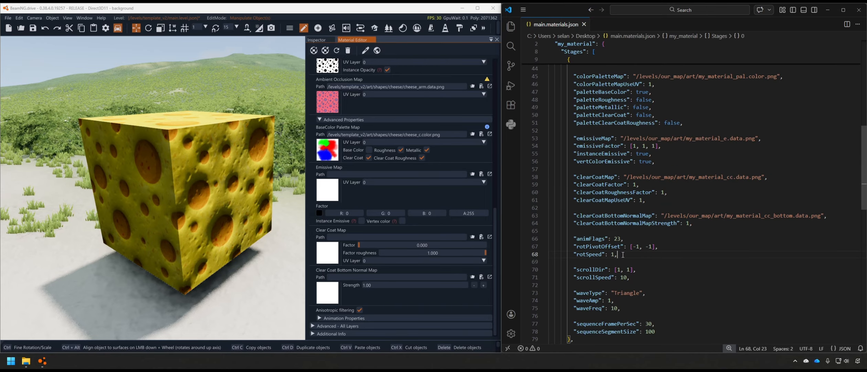
{"action": "left_click", "coordinate": [378, 295]}
Collapse the material's Advanced Properties and expand its Animation Properties.
{"action": "mouse_move", "coordinate": [327, 153]}
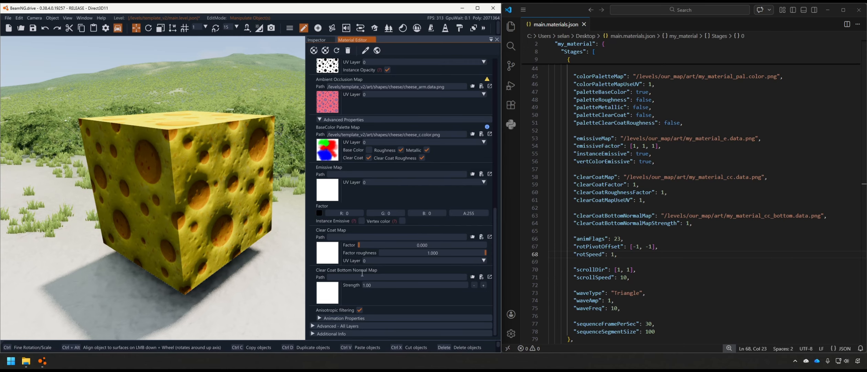
{"action": "left_click", "coordinate": [320, 119]}
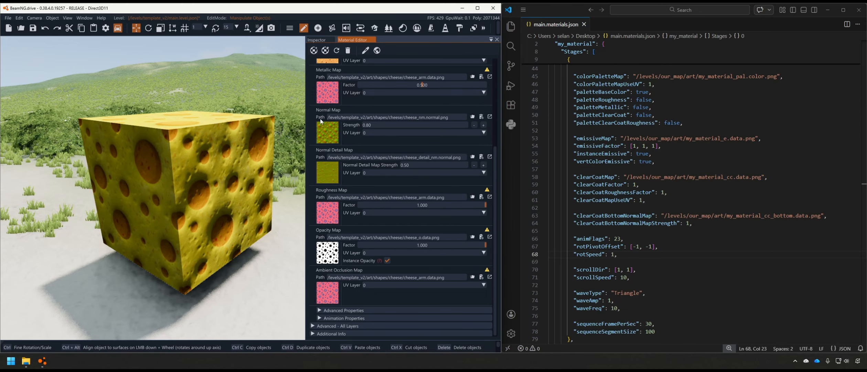
{"action": "left_click", "coordinate": [320, 320]}
{"action": "scroll", "coordinate": [358, 302], "scroll_direction": "down", "scroll_amount": 5}
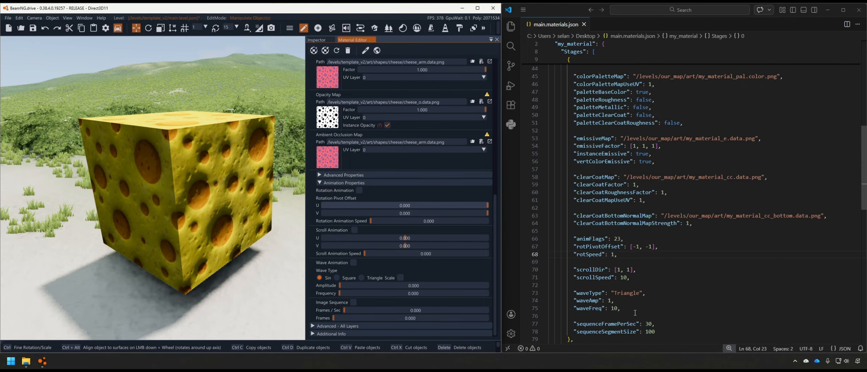
Highlight the animFlags through sequenceSegmentSize entries in the JSON, and select the animFlags value.
{"action": "scroll", "coordinate": [635, 312], "scroll_direction": "down", "scroll_amount": 2}
{"action": "left_click_drag", "start_coordinate": [666, 296], "coordinate": [550, 205]}
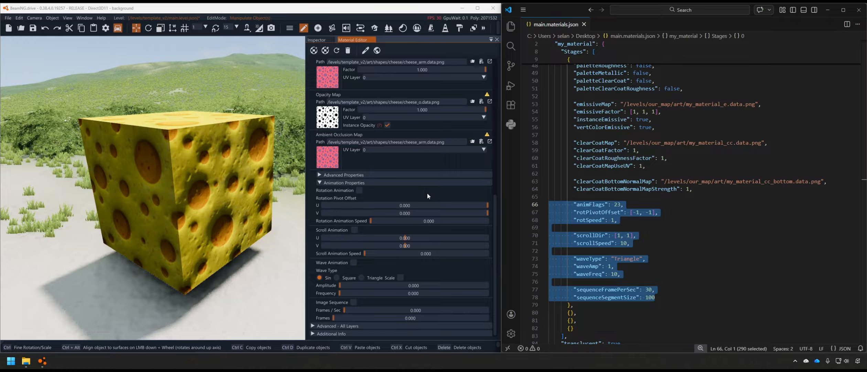
{"action": "left_click", "coordinate": [611, 204]}
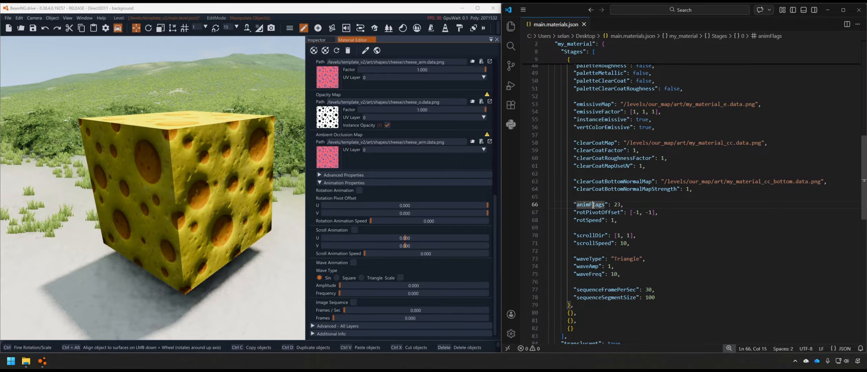
{"action": "double_click", "coordinate": [612, 204]}
{"action": "double_click", "coordinate": [618, 204]}
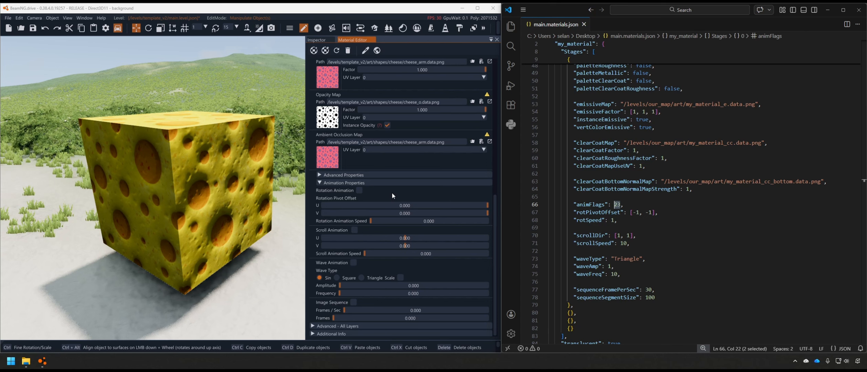
Enable Rotation Animation with a pivot offset of U -0.291 and V -0.260 and an animation speed of 0.868.
{"action": "left_click", "coordinate": [359, 190]}
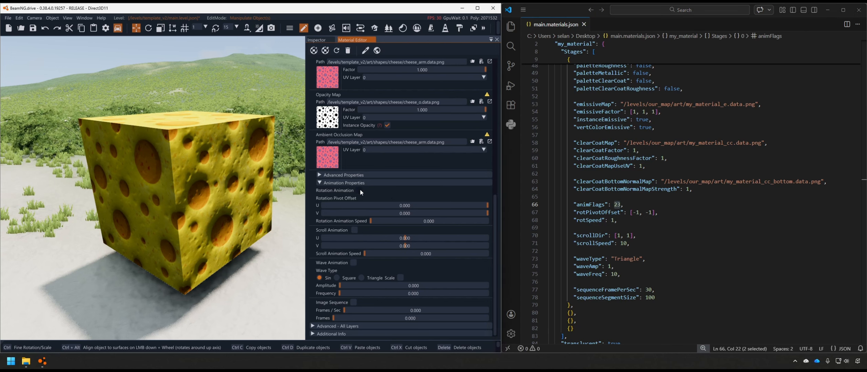
{"action": "left_click", "coordinate": [355, 229]}
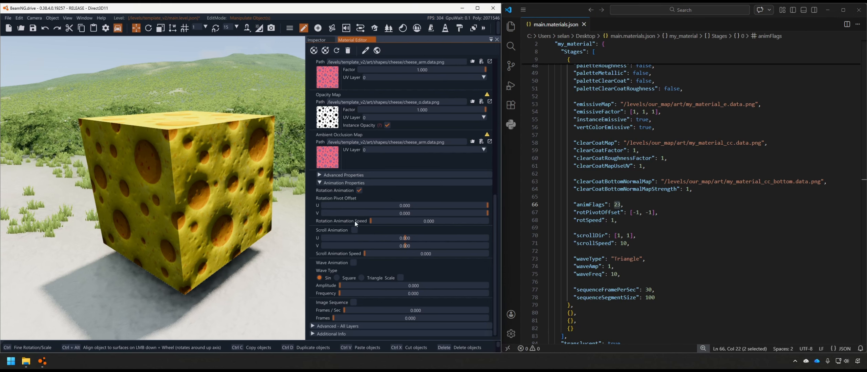
{"action": "left_click", "coordinate": [358, 191]}
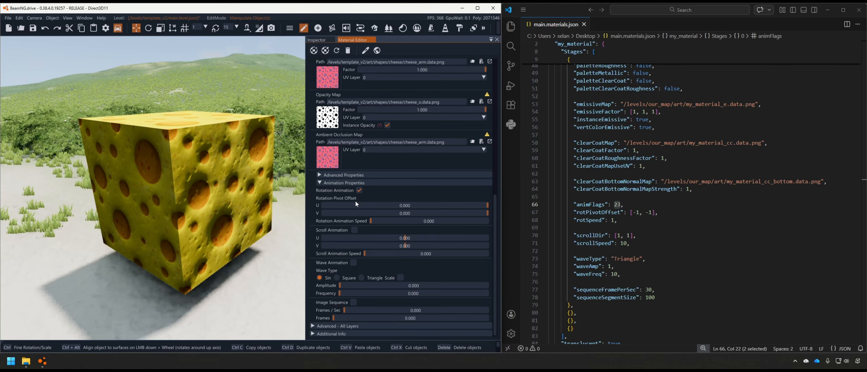
{"action": "left_click", "coordinate": [412, 206]}
{"action": "left_click", "coordinate": [417, 214]}
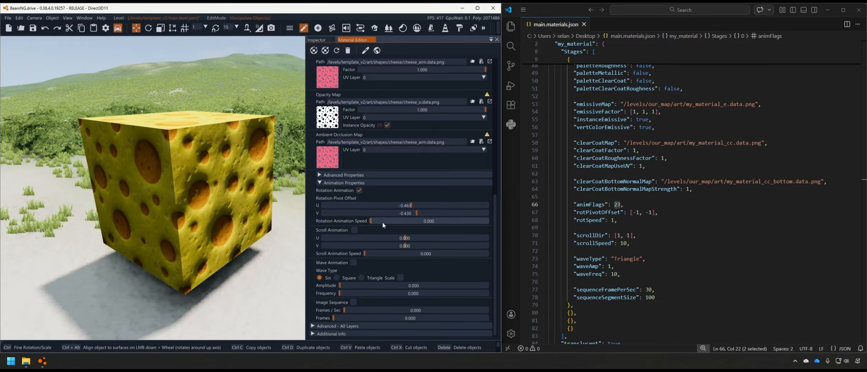
{"action": "left_click_drag", "start_coordinate": [377, 222], "coordinate": [472, 224]}
{"action": "left_click", "coordinate": [431, 206]}
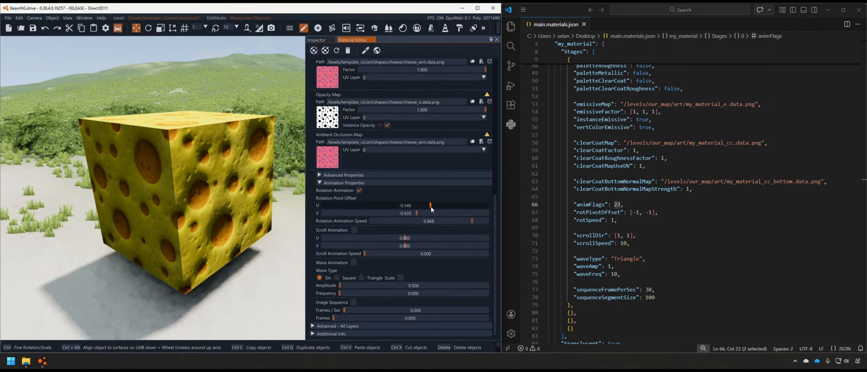
{"action": "left_click", "coordinate": [439, 205]}
{"action": "left_click", "coordinate": [445, 213]}
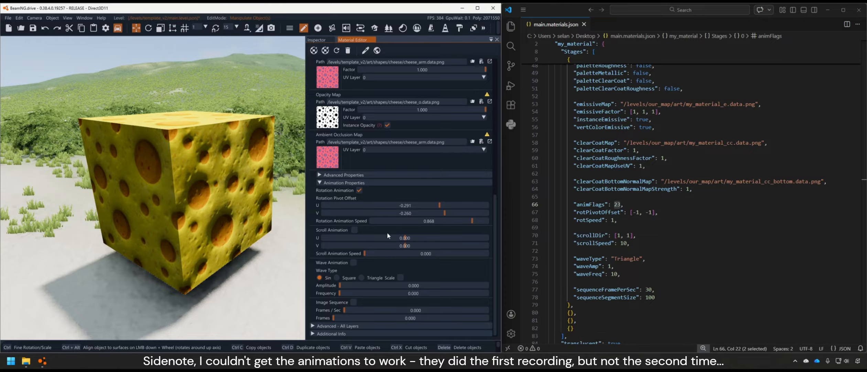
Enable Scroll Animation with U 0.402, V 0.324 and a scroll animation speed of 5.689.
{"action": "left_click", "coordinate": [355, 229]}
{"action": "left_click", "coordinate": [438, 240]}
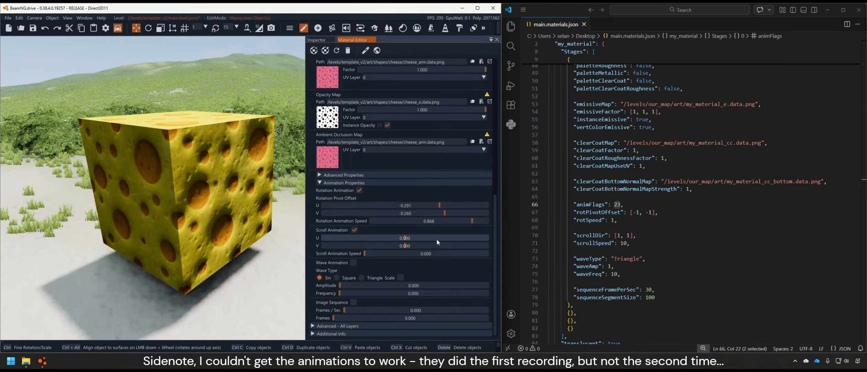
{"action": "left_click", "coordinate": [432, 247]}
{"action": "left_click", "coordinate": [435, 253]}
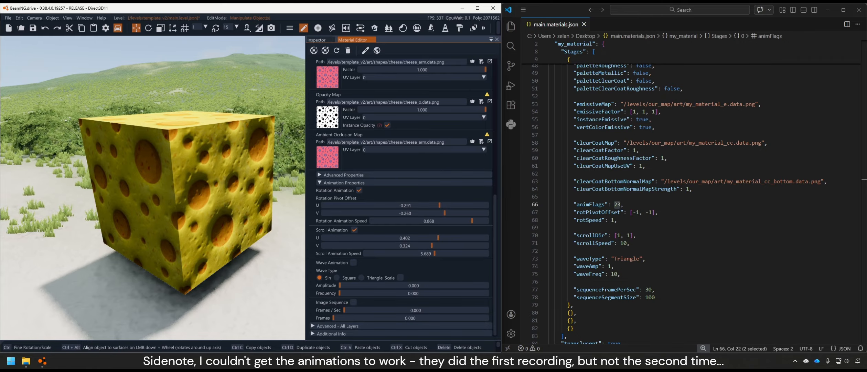
Turn off the Opacity Map's Instance Opacity as well as the Rotation and Scroll Animations.
{"action": "mouse_move", "coordinate": [268, 237]}
{"action": "right_mouse_down"}
{"action": "mouse_move", "coordinate": [258, 259]}
{"action": "mouse_move", "coordinate": [258, 227]}
{"action": "mouse_move", "coordinate": [275, 234]}
{"action": "right_mouse_up"}
{"action": "left_click", "coordinate": [388, 125]}
{"action": "key", "text": "s"}
{"action": "key", "text": "a"}
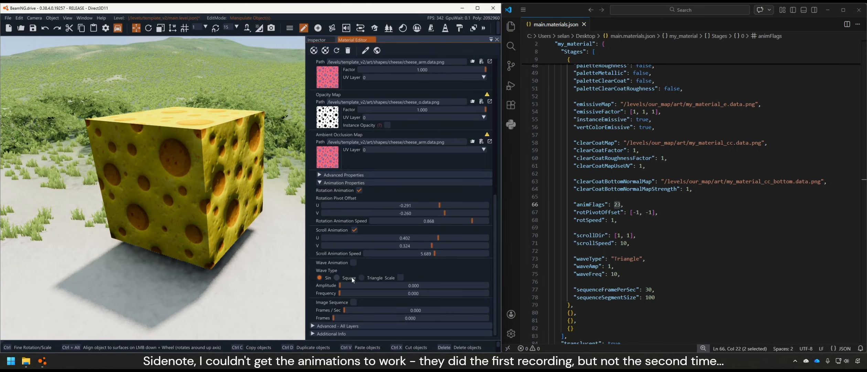
{"action": "left_click", "coordinate": [359, 191]}
{"action": "left_click", "coordinate": [353, 262]}
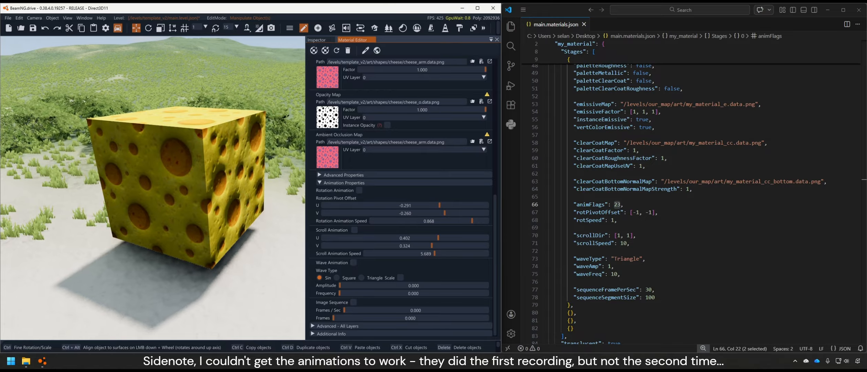
{"action": "right_click_drag", "start_coordinate": [295, 262], "coordinate": [284, 265]}
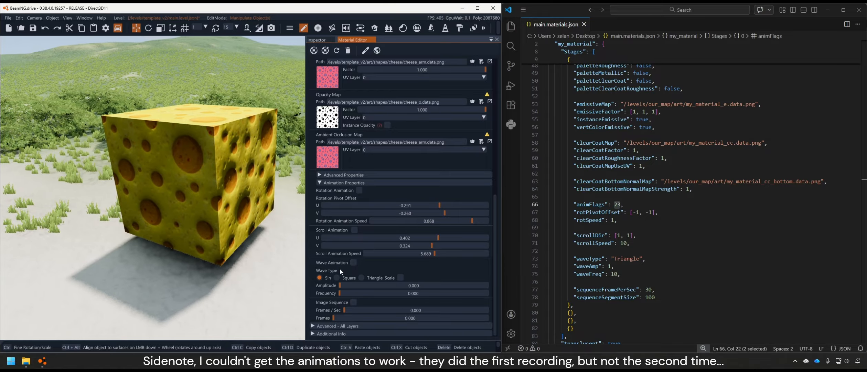
Turn Scroll Animation back on with U at -0.168 and save the modified materials.
{"action": "left_click", "coordinate": [392, 236]}
{"action": "scroll", "coordinate": [365, 234], "scroll_direction": "up", "scroll_amount": 10}
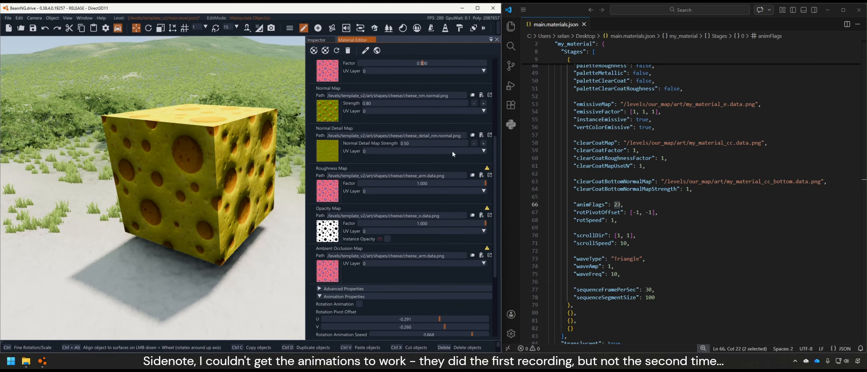
{"action": "left_click", "coordinate": [482, 70]}
{"action": "scroll", "coordinate": [391, 181], "scroll_direction": "down", "scroll_amount": 10}
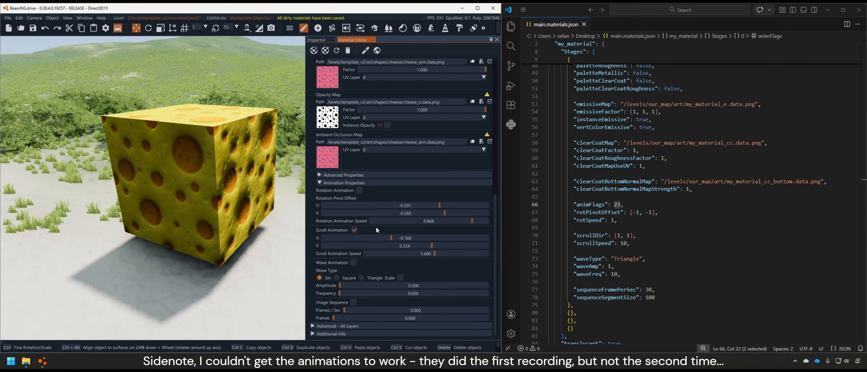
Set the Rotation Animation Speed to 0.390 and the scroll values to U 1, V 0 and speed 0.
{"action": "left_click_drag", "start_coordinate": [381, 221], "coordinate": [417, 220]}
{"action": "left_click_drag", "start_coordinate": [371, 254], "coordinate": [421, 236]}
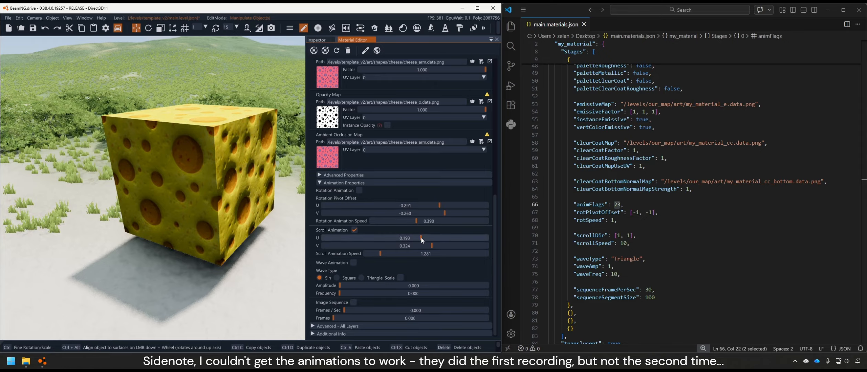
{"action": "double_click", "coordinate": [421, 237]}
{"action": "type", "text": "1"}
{"action": "key", "text": "Tab"}
{"action": "type", "text": "0"}
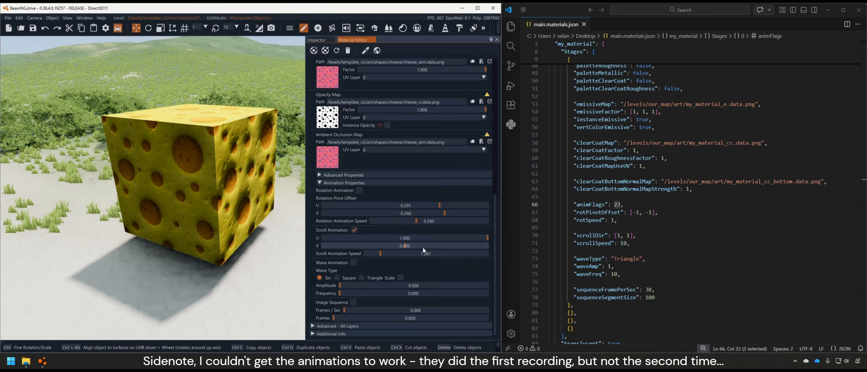
{"action": "left_click_drag", "start_coordinate": [423, 253], "coordinate": [405, 255]}
{"action": "left_click_drag", "start_coordinate": [406, 254], "coordinate": [343, 256]}
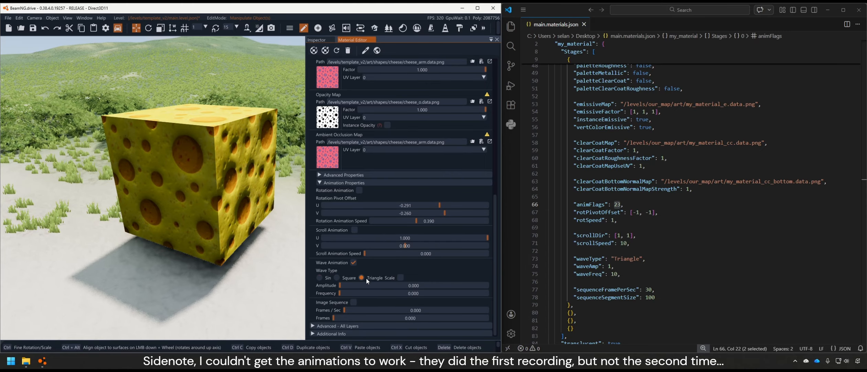
Configure the Triangle wave with Scale enabled, amplitude 0.606 and frequency 7.311, inspect the cube, and turn Wave Animation off.
{"action": "left_click", "coordinate": [400, 278]}
{"action": "left_click_drag", "start_coordinate": [370, 286], "coordinate": [397, 286]}
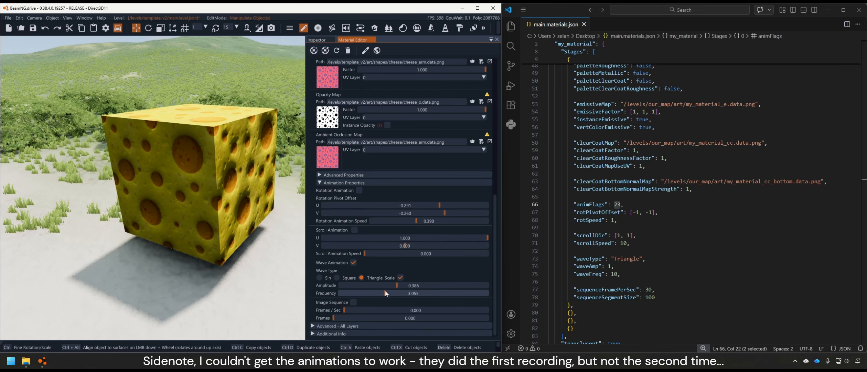
{"action": "left_click", "coordinate": [418, 292]}
{"action": "key", "text": "s"}
{"action": "right_click_drag", "start_coordinate": [278, 213], "coordinate": [238, 200]}
{"action": "right_click_drag", "start_coordinate": [242, 230], "coordinate": [272, 247]}
{"action": "key", "text": "w"}
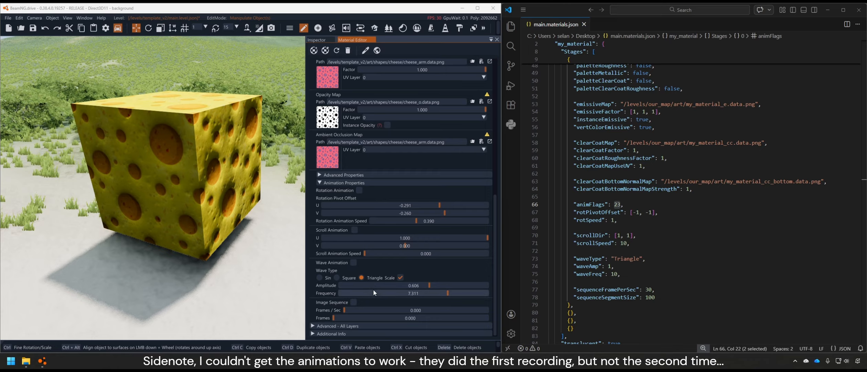
Try the Image Sequence animation by adjusting Frames / Sec and Frames, then reset both to 0 and disable it.
{"action": "left_click", "coordinate": [353, 302]}
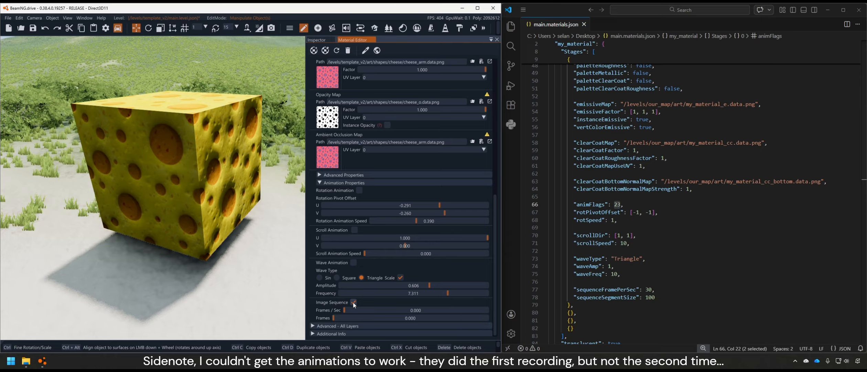
{"action": "left_click", "coordinate": [354, 302]}
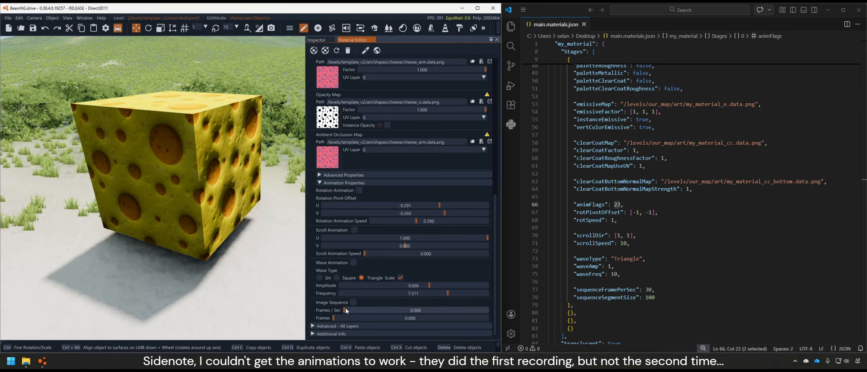
{"action": "left_click_drag", "start_coordinate": [344, 310], "coordinate": [409, 314]}
{"action": "mouse_move", "coordinate": [343, 317]}
{"action": "left_mouse_down"}
{"action": "mouse_move", "coordinate": [482, 323]}
{"action": "mouse_move", "coordinate": [313, 316]}
{"action": "mouse_move", "coordinate": [340, 308]}
{"action": "left_mouse_up"}
{"action": "left_click", "coordinate": [354, 302]}
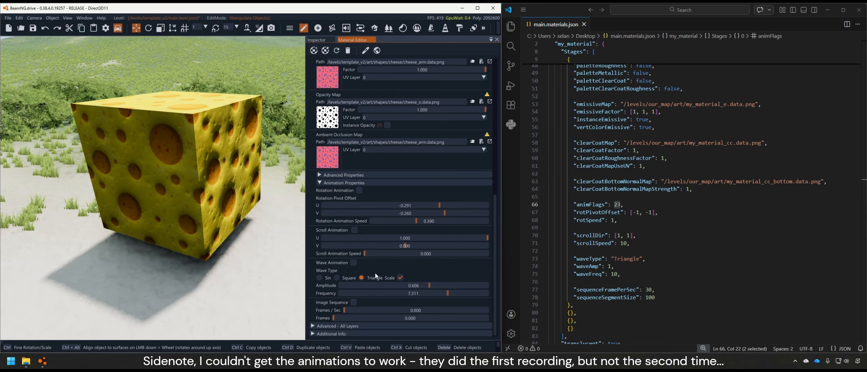
Under Advanced - All Layers, set the Alpha Blend Mode to LerpAlpha and enable Alpha Clip.
{"action": "left_click", "coordinate": [314, 326]}
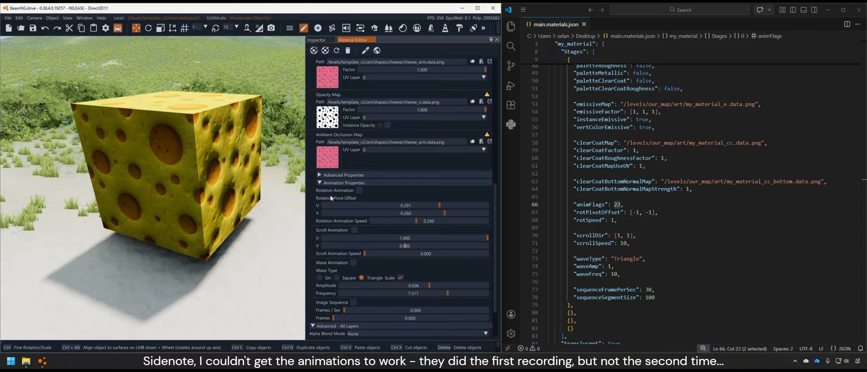
{"action": "left_click", "coordinate": [340, 182]}
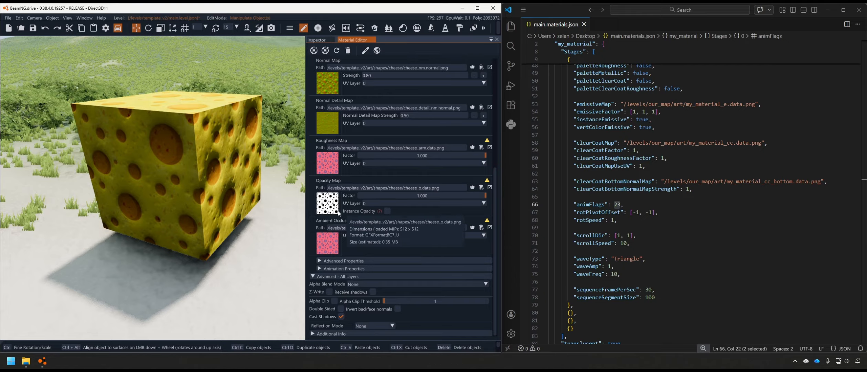
{"action": "left_click", "coordinate": [370, 284]}
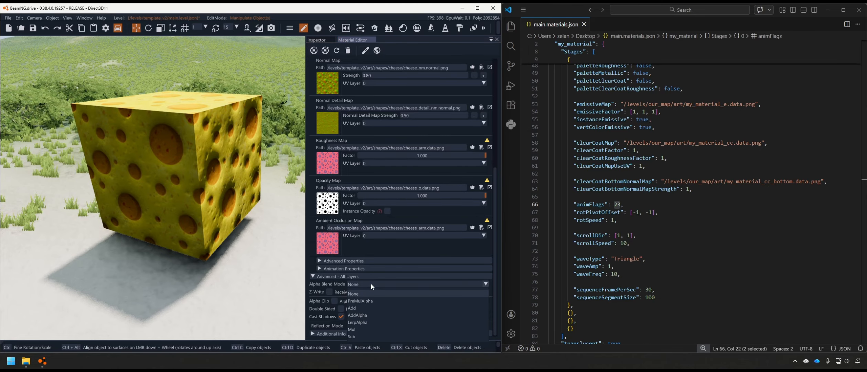
{"action": "left_click", "coordinate": [363, 320]}
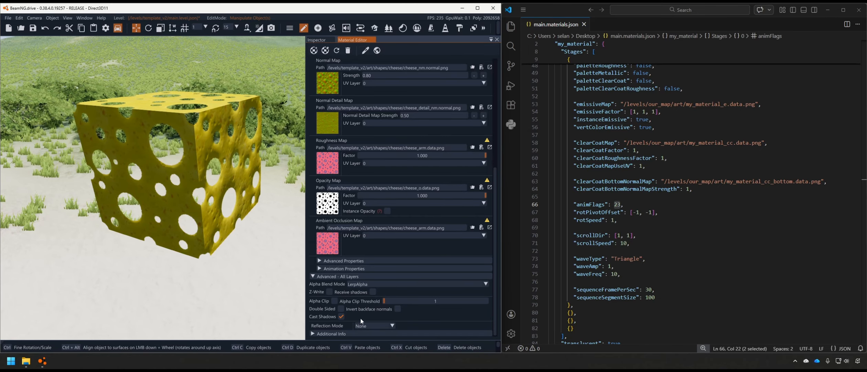
{"action": "left_click", "coordinate": [334, 301]}
{"action": "left_click", "coordinate": [335, 300]}
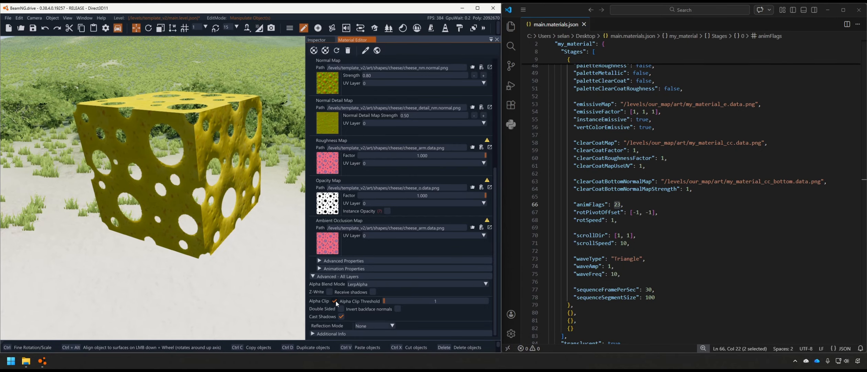
Enable Double Sided, set the Alpha Blend Mode to None, and enable Alpha Clip and Invert backface normals.
{"action": "left_click", "coordinate": [340, 308]}
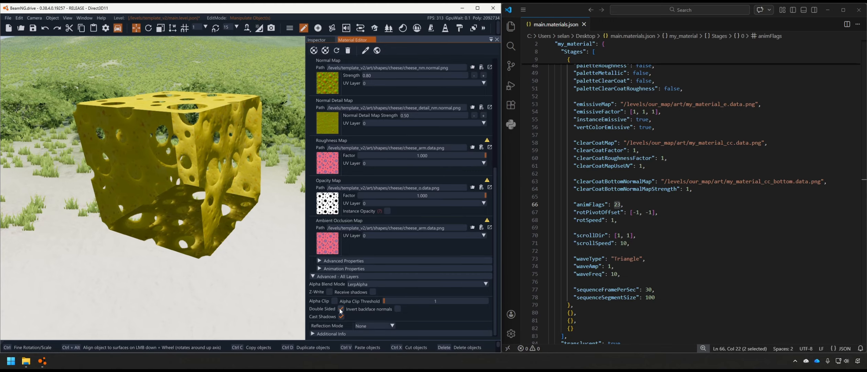
{"action": "left_click", "coordinate": [362, 283]}
{"action": "left_click", "coordinate": [359, 291]}
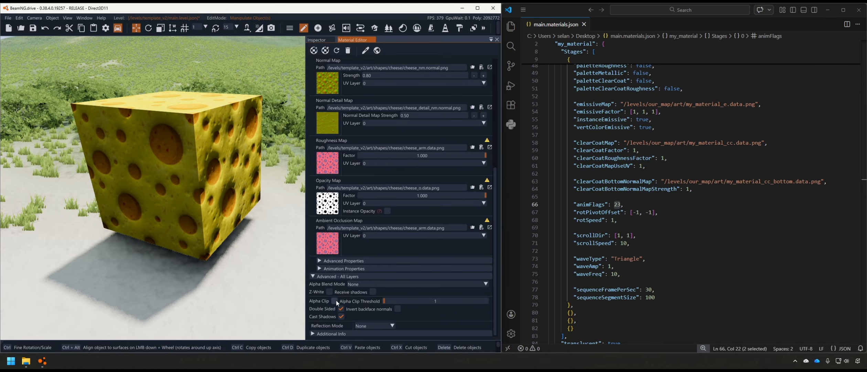
{"action": "left_click", "coordinate": [335, 301]}
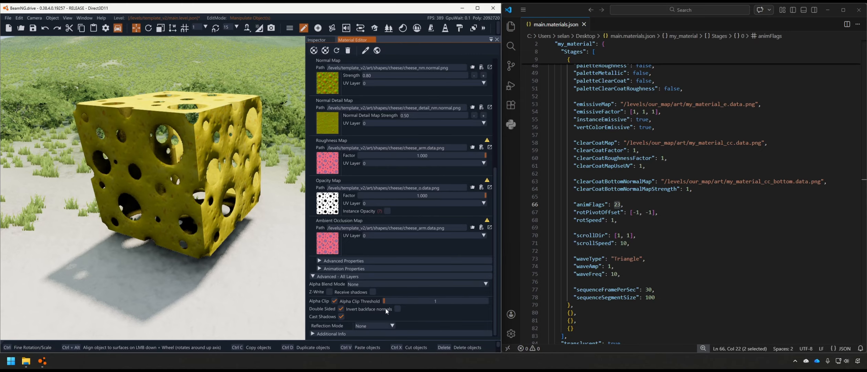
{"action": "left_click", "coordinate": [397, 309]}
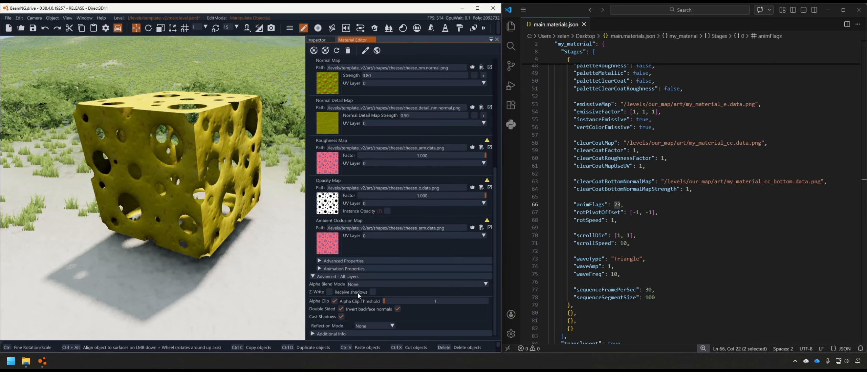
Set the BaseColor Map's alpha color value to 50 and inspect the cheese cube from several sides.
{"action": "key", "text": "d"}
{"action": "right_click_drag", "start_coordinate": [271, 279], "coordinate": [203, 258]}
{"action": "scroll", "coordinate": [405, 215], "scroll_direction": "up", "scroll_amount": 6}
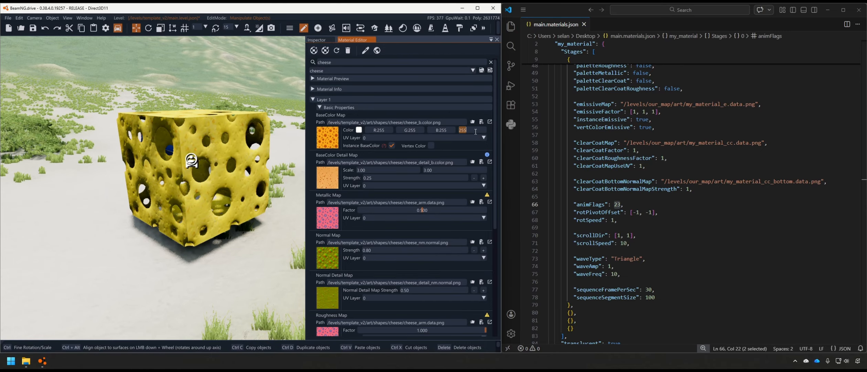
{"action": "type", "text": "50"}
{"action": "scroll", "coordinate": [478, 129], "scroll_direction": "down", "scroll_amount": 6}
{"action": "right_click_drag", "start_coordinate": [262, 220], "coordinate": [309, 214]}
{"action": "key", "text": "a"}
{"action": "right_click_drag", "start_coordinate": [152, 187], "coordinate": [295, 195]}
{"action": "key", "text": "a"}
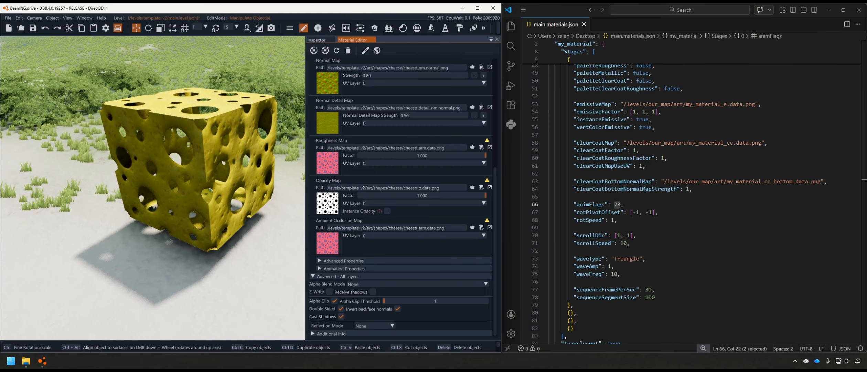
Try an Alpha Clip Threshold of 25, comparing the cube with Alpha Clip and Cast Shadows each off and on.
{"action": "left_click", "coordinate": [335, 301]}
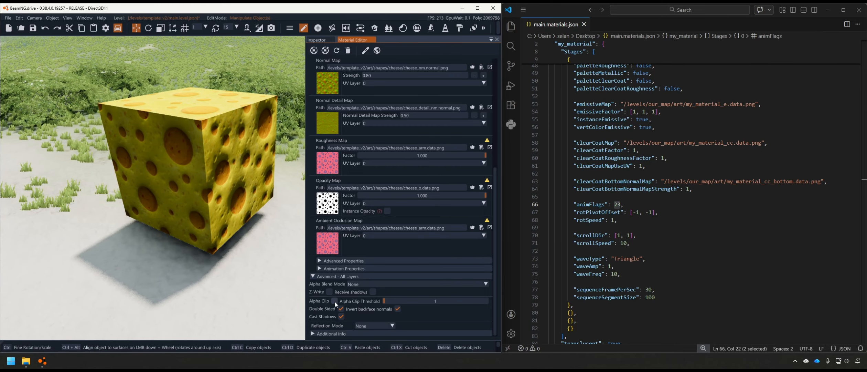
{"action": "left_click", "coordinate": [335, 301]}
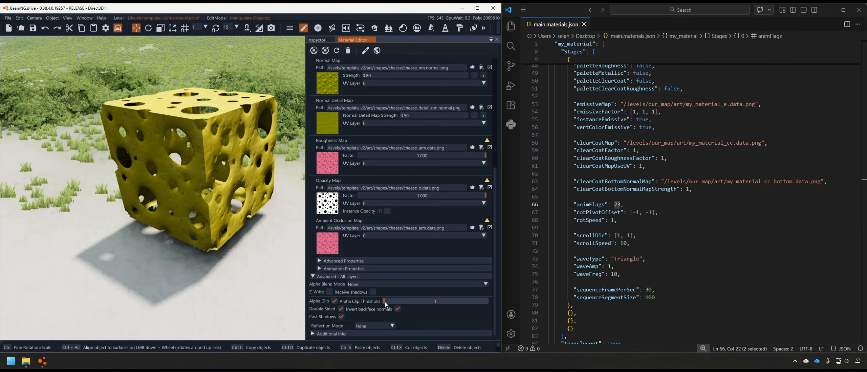
{"action": "mouse_move", "coordinate": [385, 301]}
{"action": "left_mouse_down"}
{"action": "mouse_move", "coordinate": [489, 309]}
{"action": "mouse_move", "coordinate": [341, 306]}
{"action": "mouse_move", "coordinate": [390, 312]}
{"action": "left_mouse_up"}
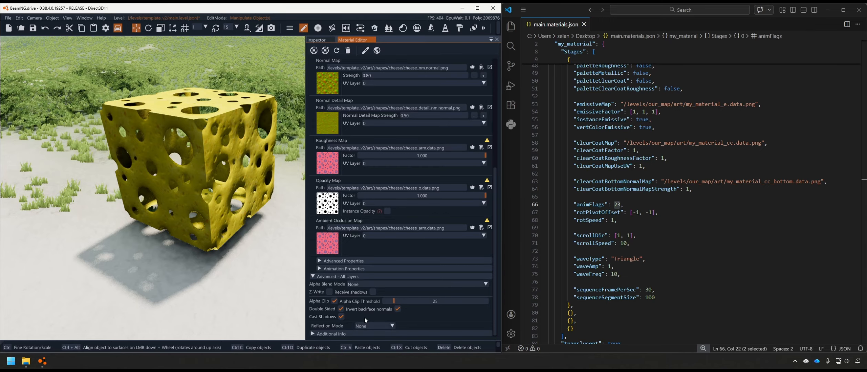
{"action": "left_click", "coordinate": [341, 316]}
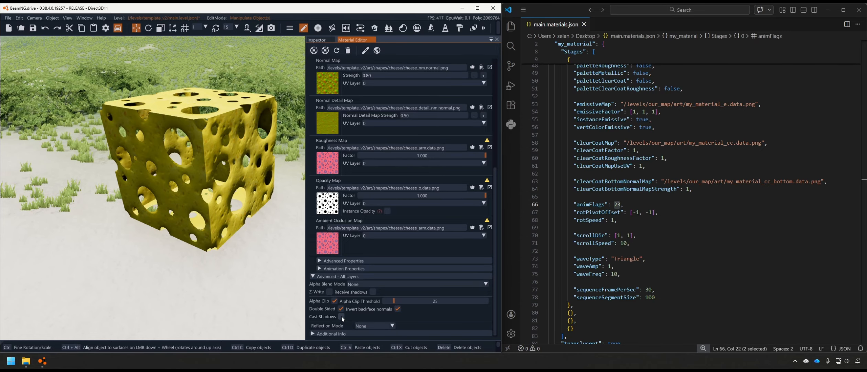
{"action": "left_click", "coordinate": [342, 316]}
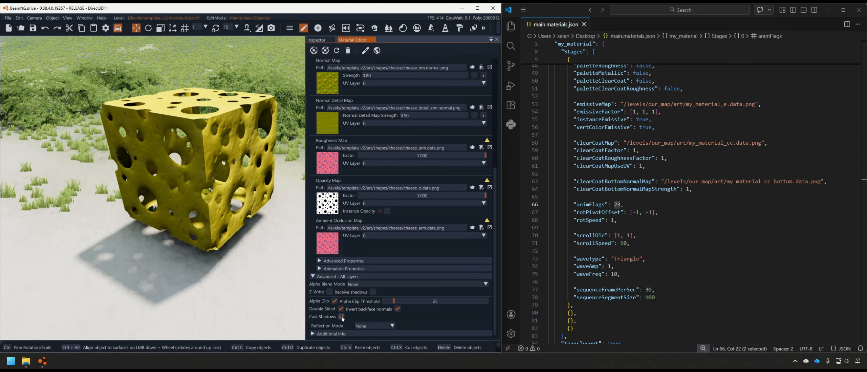
Try the PreMulAlpha, Add and AddAlpha blend modes on the cheese material.
{"action": "left_click", "coordinate": [351, 284]}
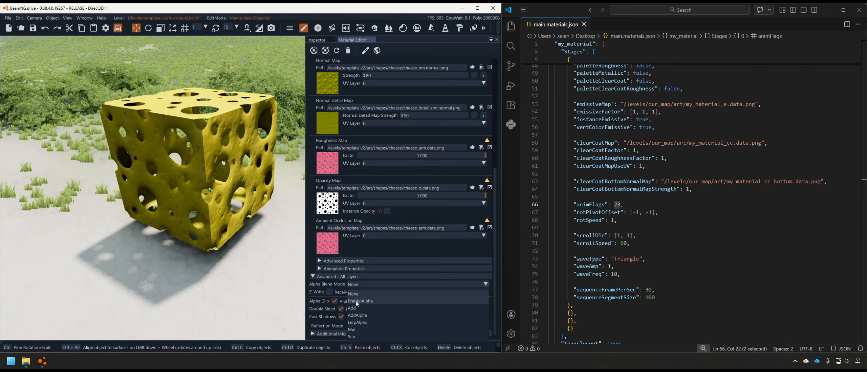
{"action": "left_click", "coordinate": [384, 300]}
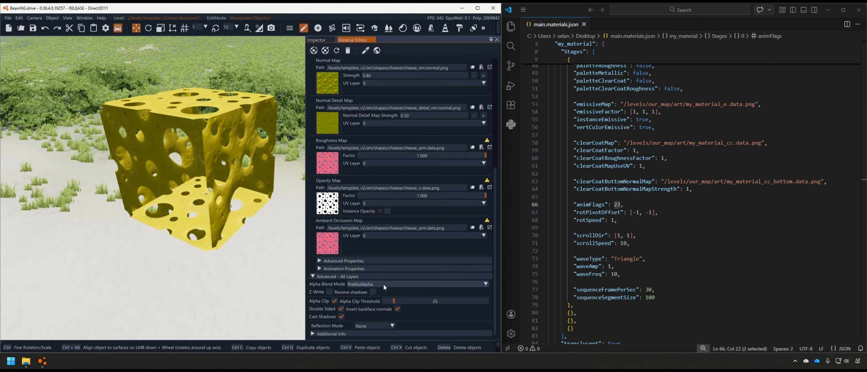
{"action": "left_click", "coordinate": [383, 284]}
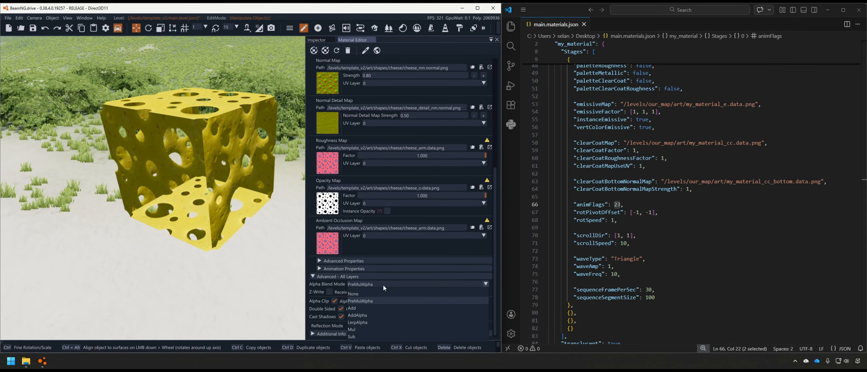
{"action": "left_click", "coordinate": [374, 307]}
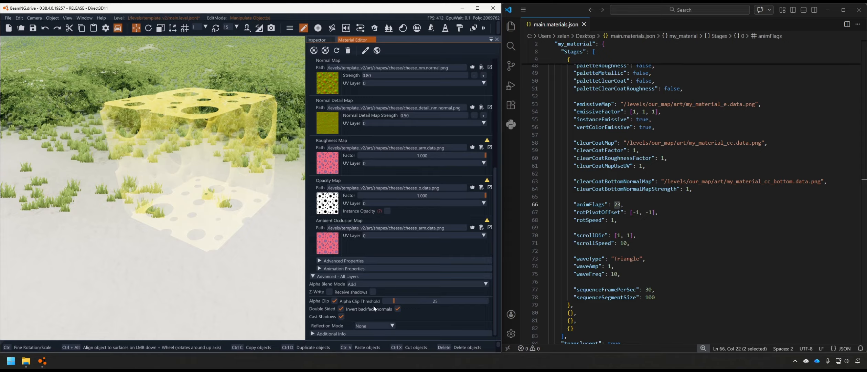
{"action": "left_click", "coordinate": [378, 284]}
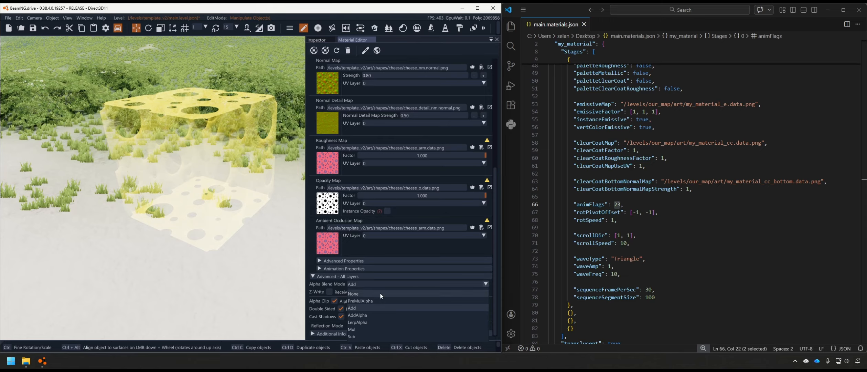
{"action": "left_click", "coordinate": [381, 315]}
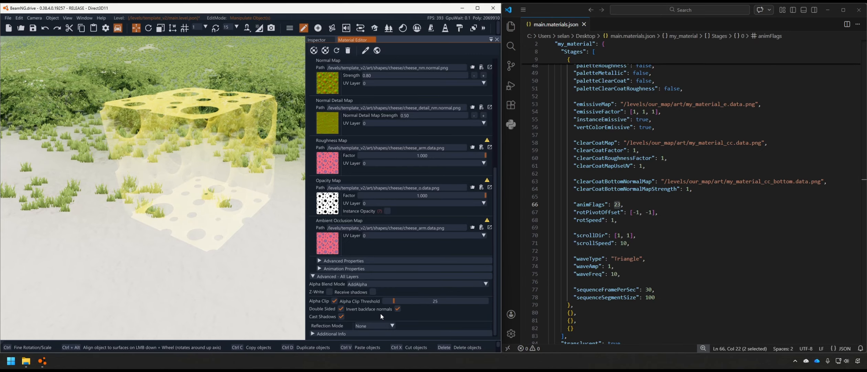
Try the LerpAlpha, Mul and Sub blend modes, and return the Alpha Blend Mode to None.
{"action": "left_click", "coordinate": [379, 285]}
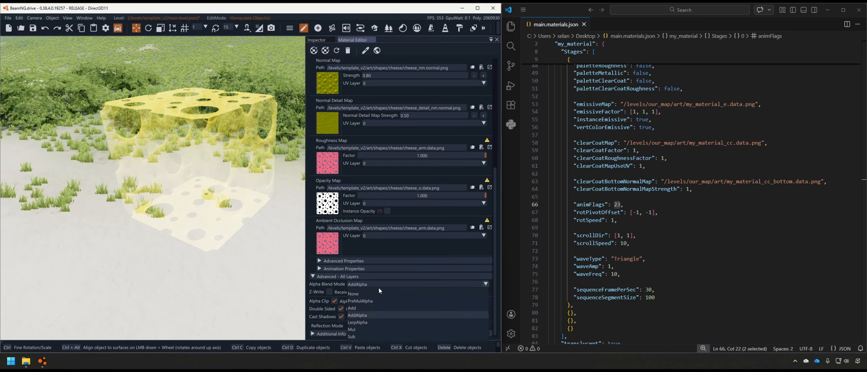
{"action": "left_click", "coordinate": [367, 322]}
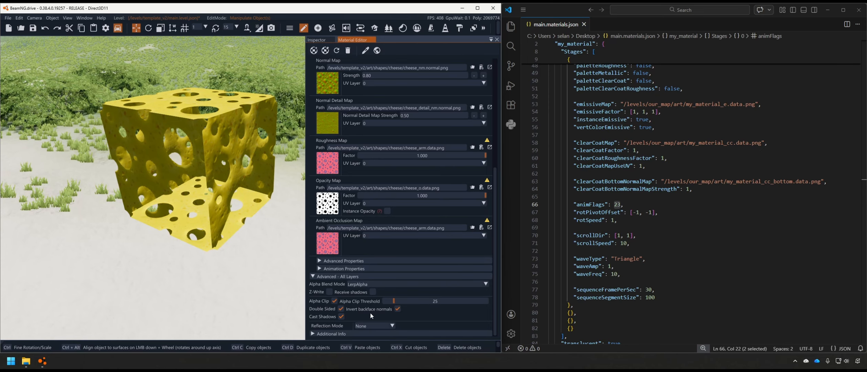
{"action": "left_click", "coordinate": [384, 284]}
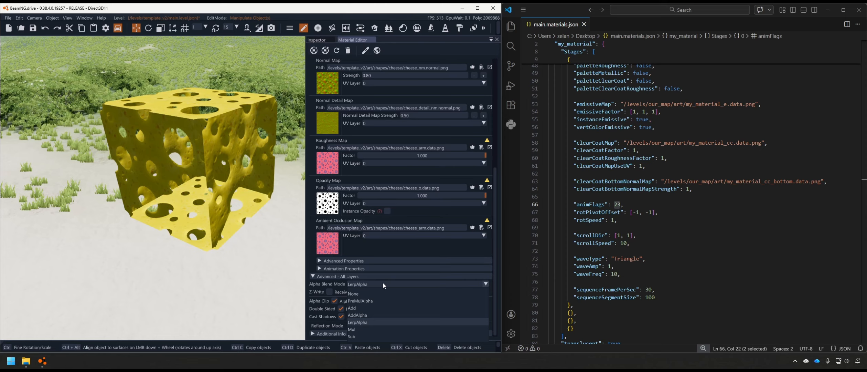
{"action": "left_click", "coordinate": [366, 328]}
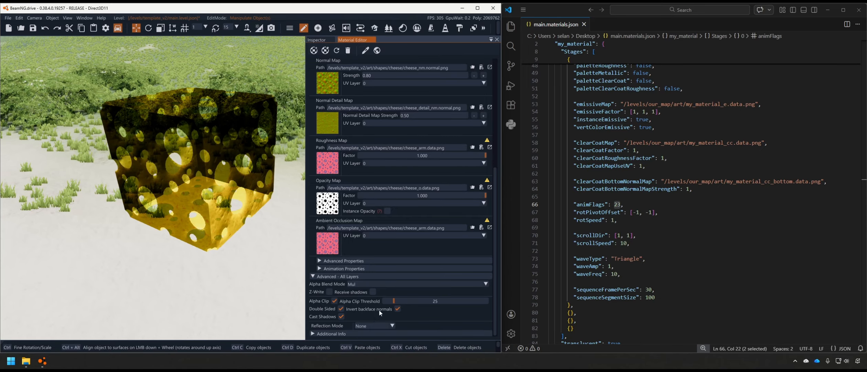
{"action": "left_click", "coordinate": [383, 283]}
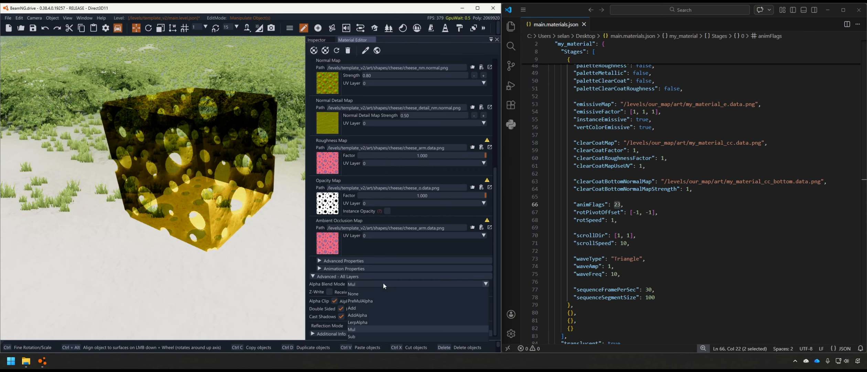
{"action": "left_click", "coordinate": [367, 335]}
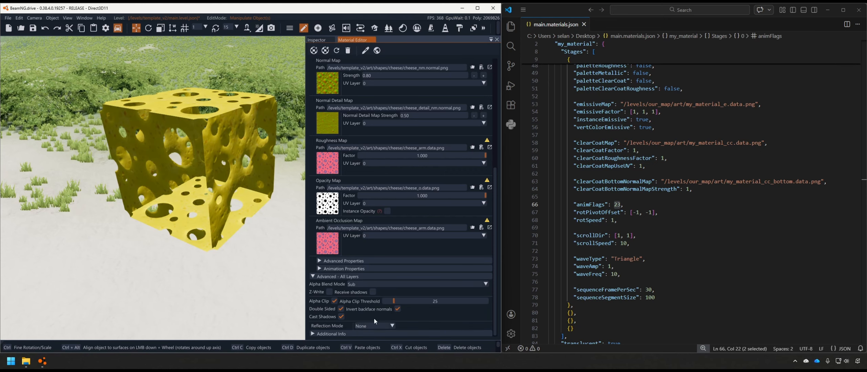
{"action": "left_click", "coordinate": [374, 286]}
{"action": "left_click", "coordinate": [366, 293]}
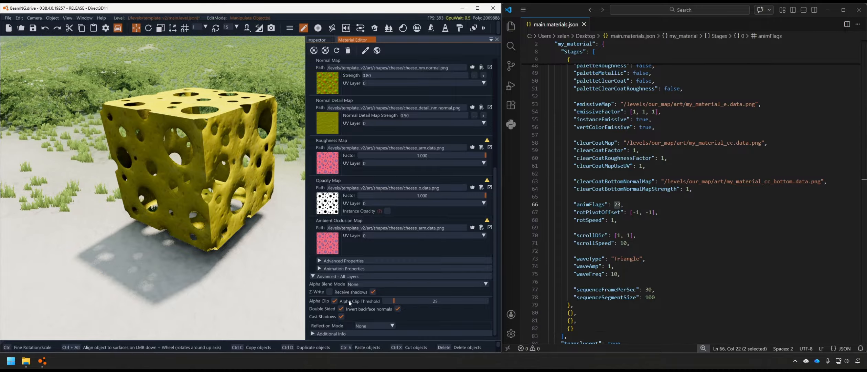
Compare the cube with Alpha Clip off and on, and try a lower Opacity Map factor before restoring 1.000.
{"action": "left_click", "coordinate": [334, 301]}
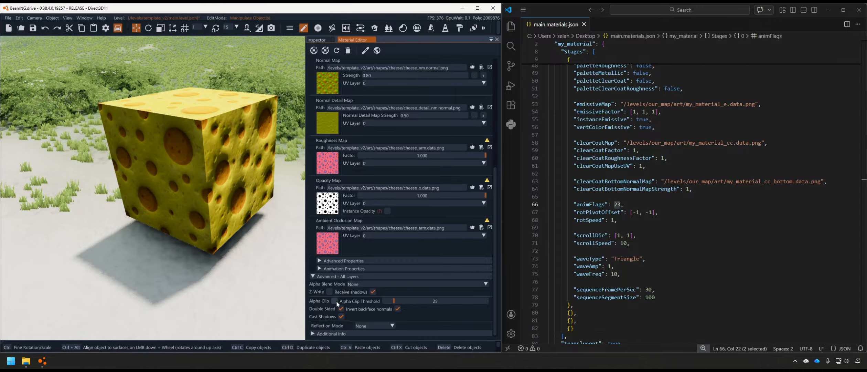
{"action": "left_click", "coordinate": [335, 301]}
{"action": "mouse_move", "coordinate": [327, 211]}
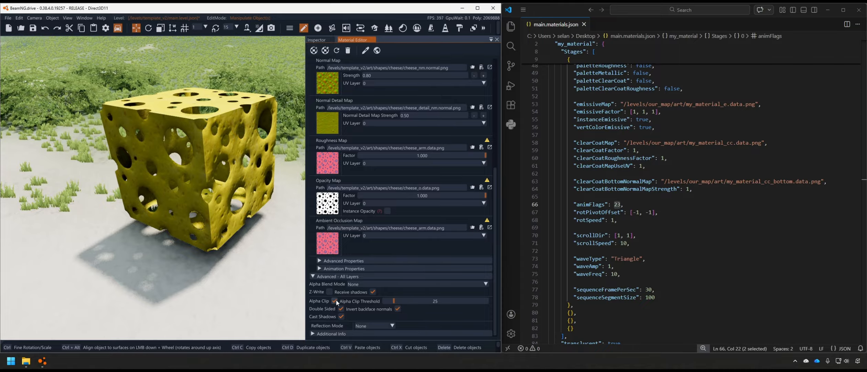
{"action": "left_click_drag", "start_coordinate": [485, 196], "coordinate": [398, 200]}
{"action": "left_click_drag", "start_coordinate": [475, 207], "coordinate": [500, 210]}
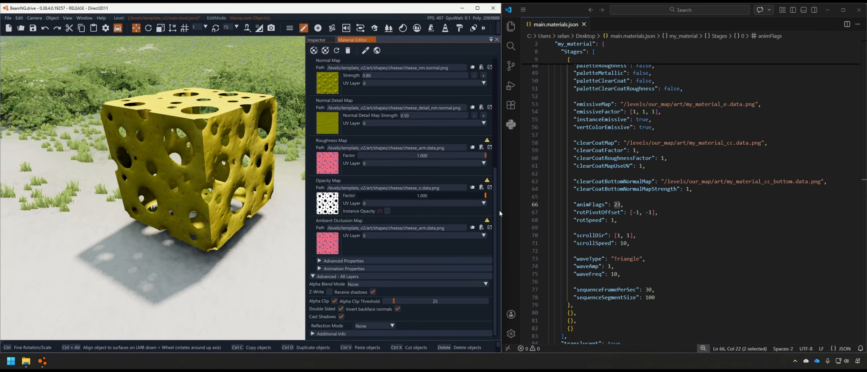
Try an Alpha Clip Threshold of 12, and raise the threshold to 255.
{"action": "mouse_move", "coordinate": [394, 301]}
{"action": "left_mouse_down"}
{"action": "mouse_move", "coordinate": [464, 301]}
{"action": "mouse_move", "coordinate": [384, 307]}
{"action": "left_mouse_up"}
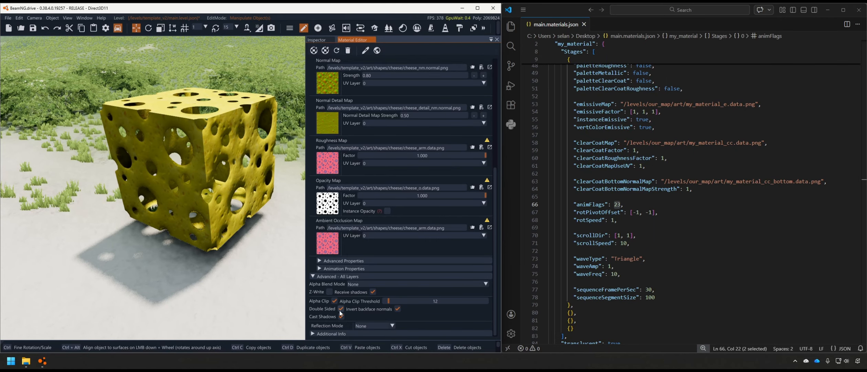
{"action": "scroll", "coordinate": [391, 299], "scroll_direction": "up", "scroll_amount": 2}
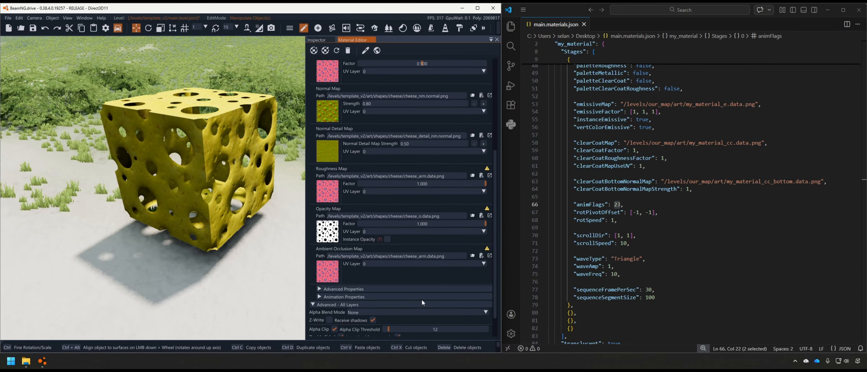
{"action": "scroll", "coordinate": [393, 308], "scroll_direction": "down", "scroll_amount": 2}
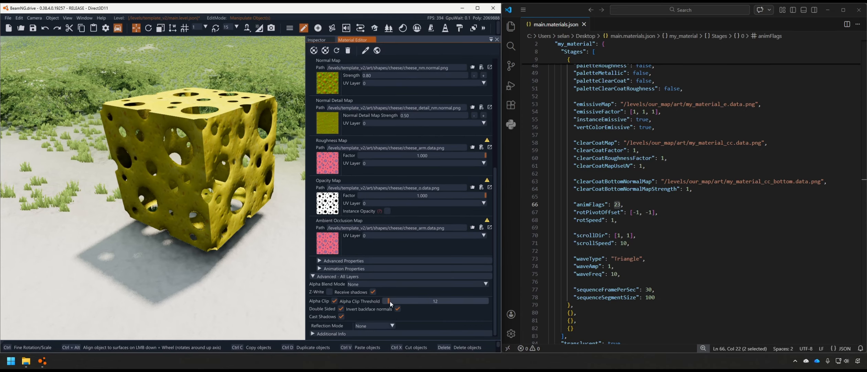
{"action": "left_click_drag", "start_coordinate": [390, 300], "coordinate": [488, 300]}
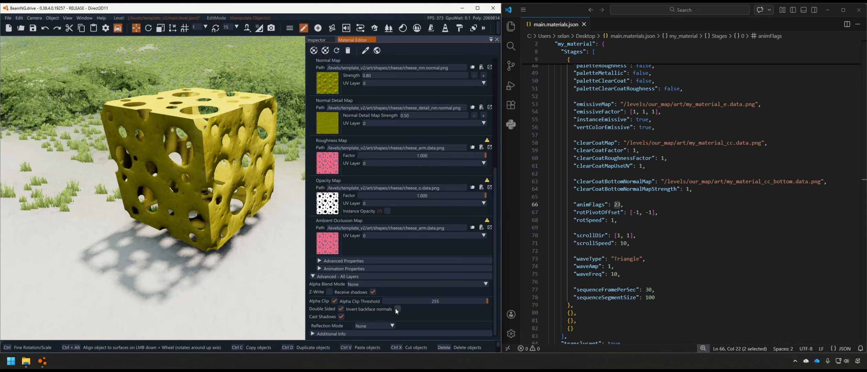
Compare the cube with Cast Shadows off and on, leave it enabled, and set the Reflection Mode to Level.
{"action": "left_click", "coordinate": [343, 315]}
{"action": "left_click", "coordinate": [343, 315]}
{"action": "left_click", "coordinate": [341, 315]}
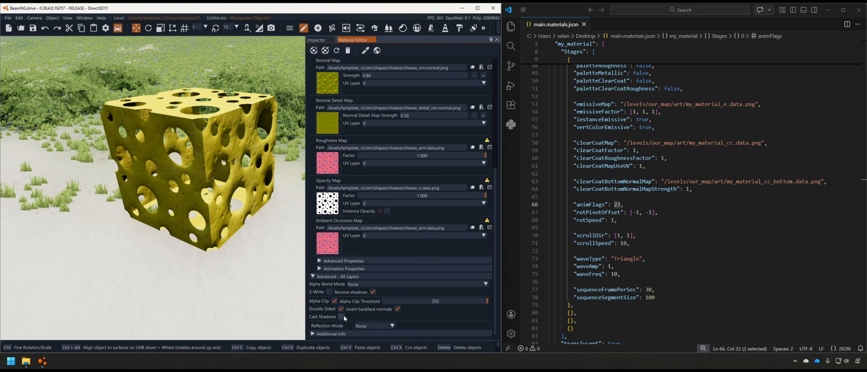
{"action": "left_click", "coordinate": [341, 316]}
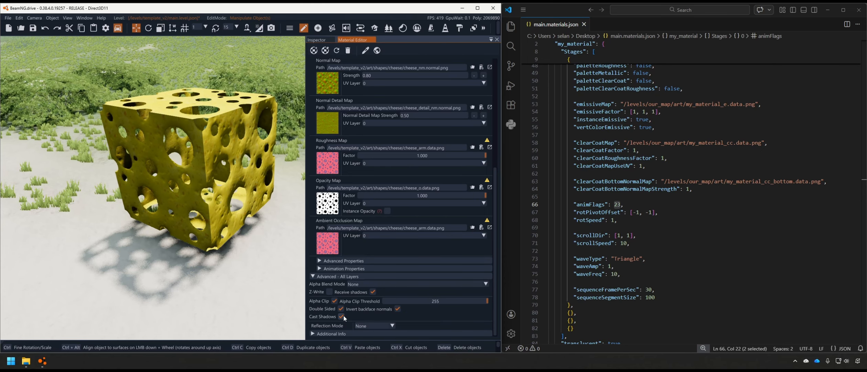
{"action": "left_click", "coordinate": [366, 324]}
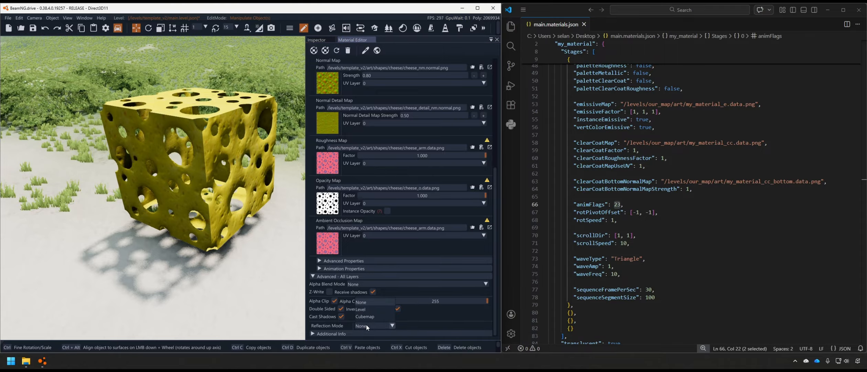
{"action": "left_click", "coordinate": [384, 310]}
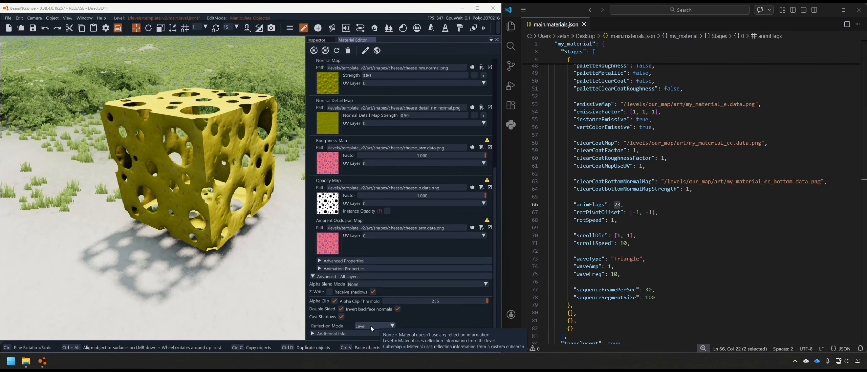
Set the Reflection Mode to Cubemap and open the cubemap selection.
{"action": "left_click", "coordinate": [388, 325]}
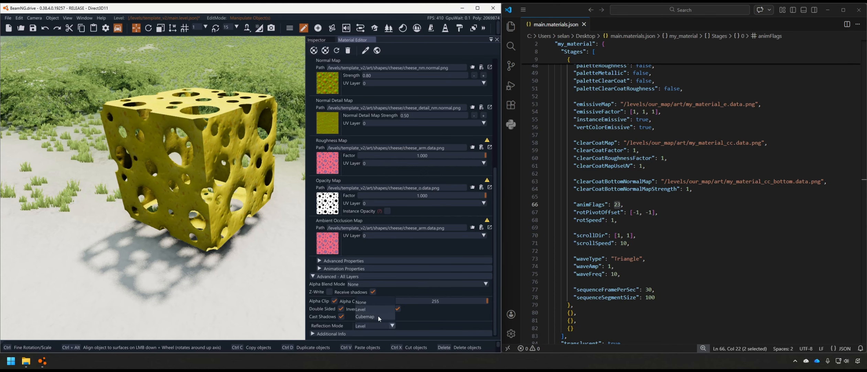
{"action": "left_click", "coordinate": [379, 316]}
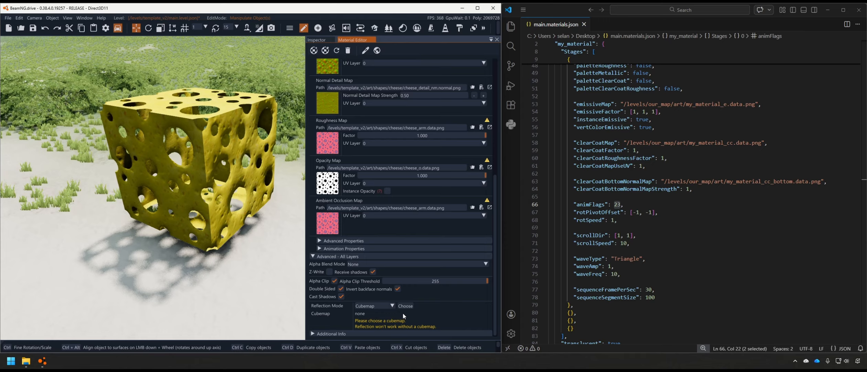
{"action": "left_click", "coordinate": [404, 308]}
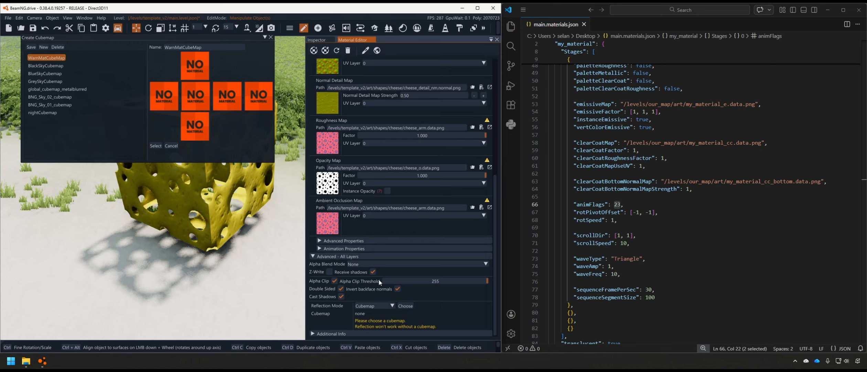
Preview the listed sky, metal-blurred and warning cubemaps, and assign BNG_Sky_02_cubemap as the material's reflection cubemap.
{"action": "left_click", "coordinate": [66, 97]}
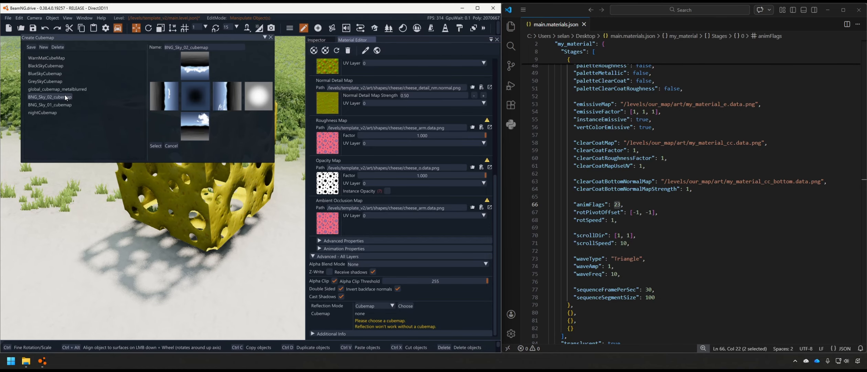
{"action": "left_click", "coordinate": [54, 89]}
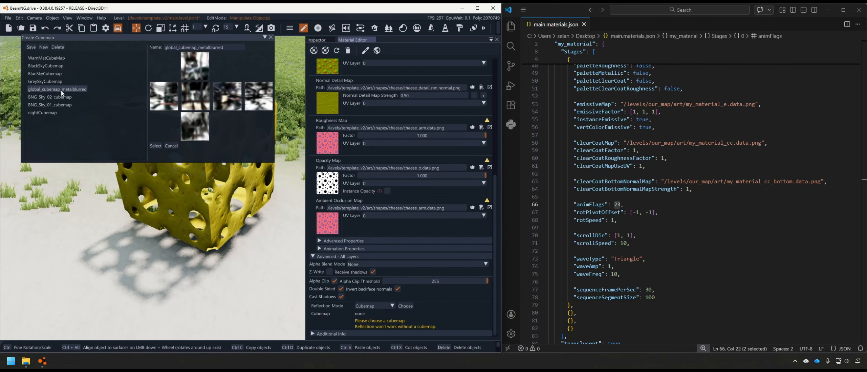
{"action": "left_click", "coordinate": [59, 82]}
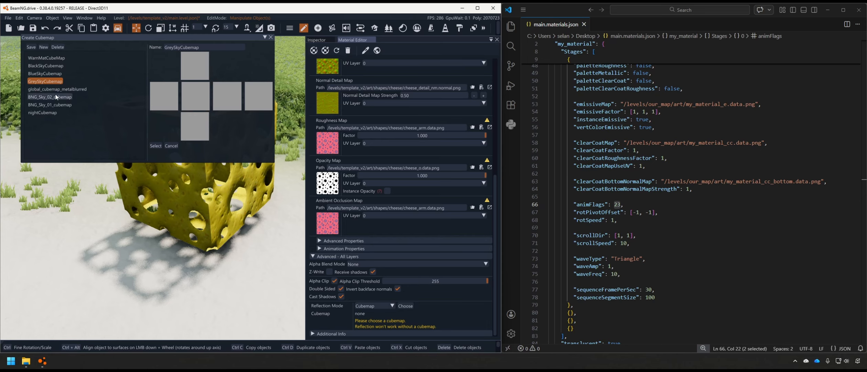
{"action": "left_click", "coordinate": [50, 113]}
{"action": "left_click", "coordinate": [50, 67]}
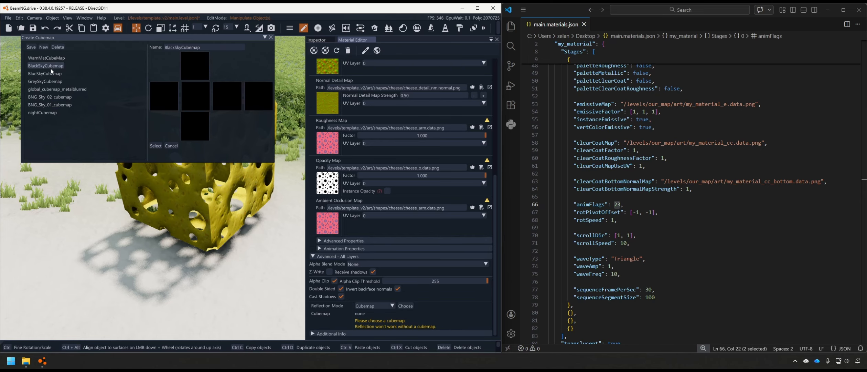
{"action": "left_click", "coordinate": [50, 71]}
{"action": "left_click", "coordinate": [49, 59]}
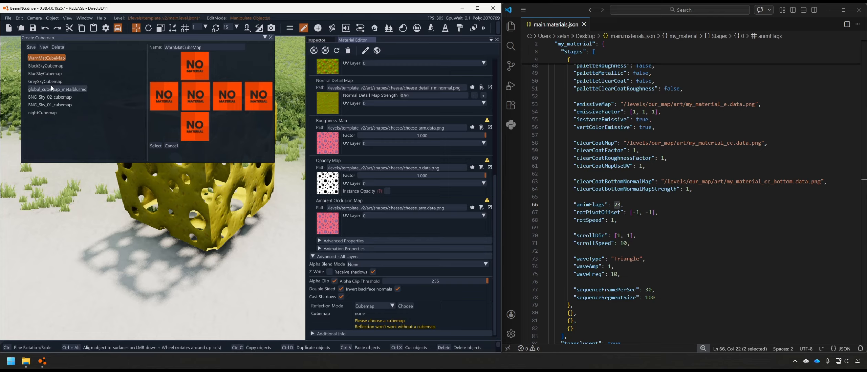
{"action": "left_click", "coordinate": [50, 97]}
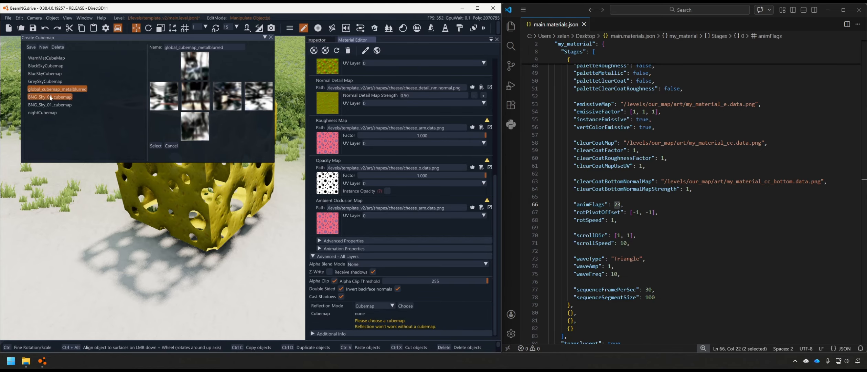
{"action": "left_click", "coordinate": [155, 146]}
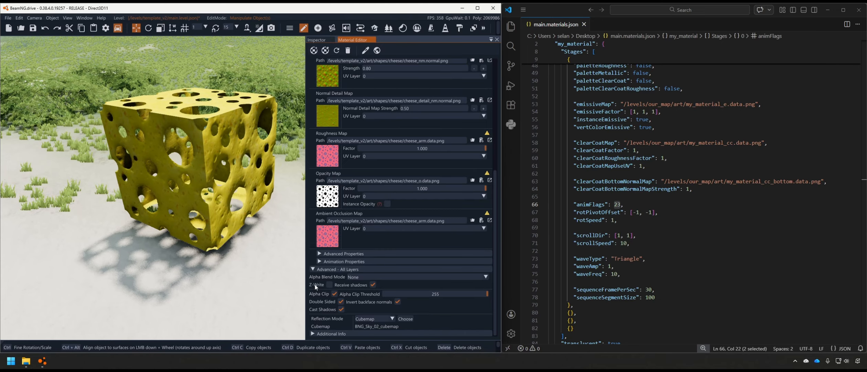
Collapse the all-layers options, expand Additional Info, and enter Road, Sea Land Air and RoadAndPath as Material Tags 0, 1 and 2.
{"action": "left_click", "coordinate": [314, 269]}
{"action": "left_click", "coordinate": [314, 333]}
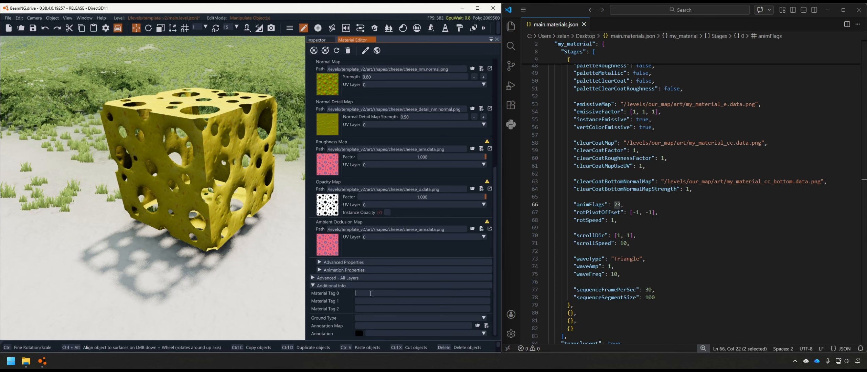
{"action": "type", "text": "Roa"}
{"action": "type", "text": "Sea Land A"}
{"action": "type", "text": "RoadA"}
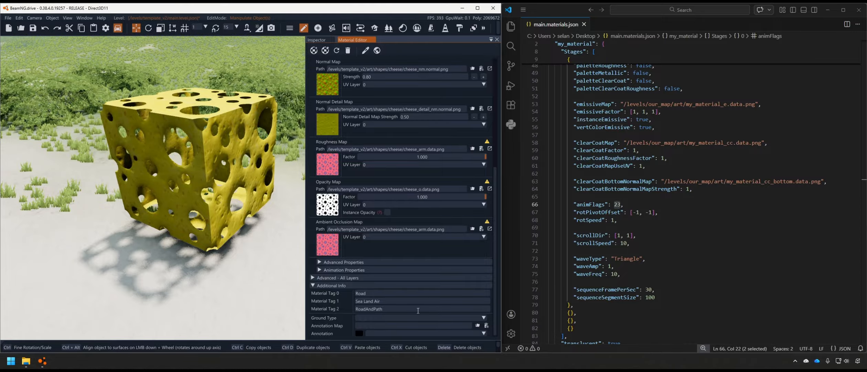
Review the material tag, ground type and annotation entries in main.materials.json, and try GRASS as the Ground Type.
{"action": "scroll", "coordinate": [620, 299], "scroll_direction": "down", "scroll_amount": 7}
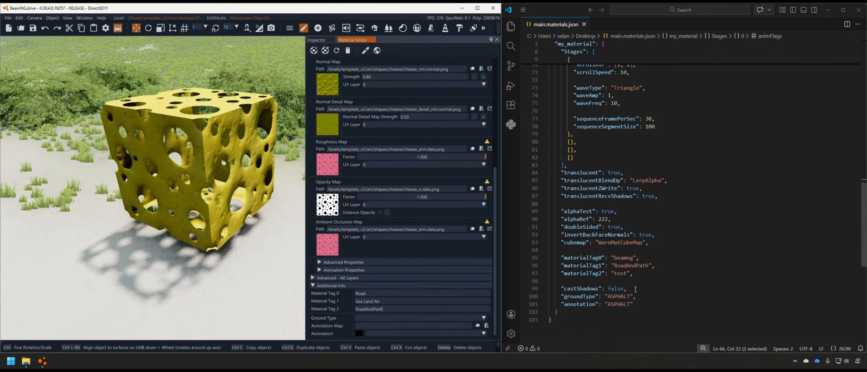
{"action": "scroll", "coordinate": [620, 297], "scroll_direction": "down", "scroll_amount": 1}
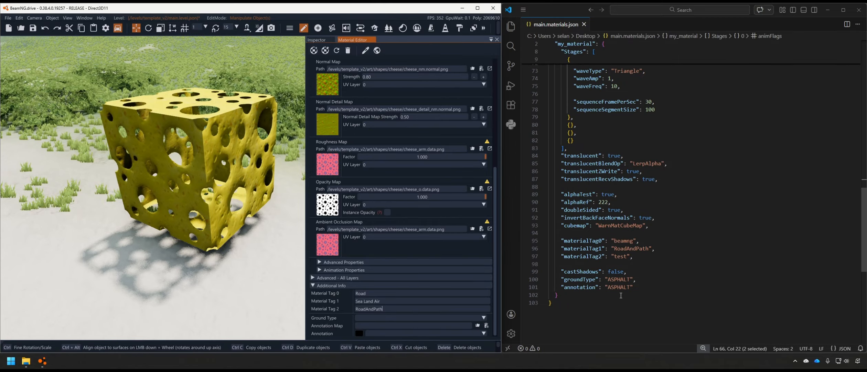
{"action": "scroll", "coordinate": [620, 295], "scroll_direction": "down", "scroll_amount": 1}
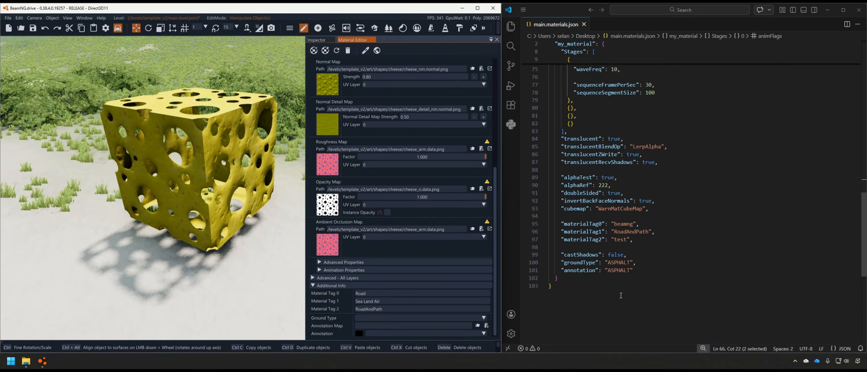
{"action": "left_click", "coordinate": [484, 318]}
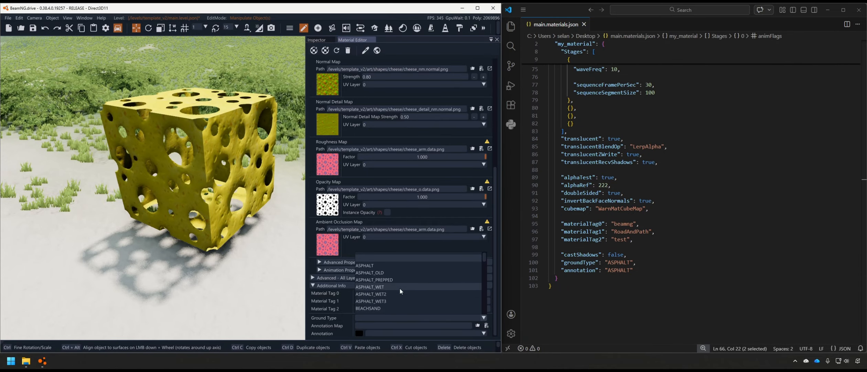
{"action": "scroll", "coordinate": [399, 289], "scroll_direction": "down", "scroll_amount": 2}
{"action": "left_click", "coordinate": [389, 291]}
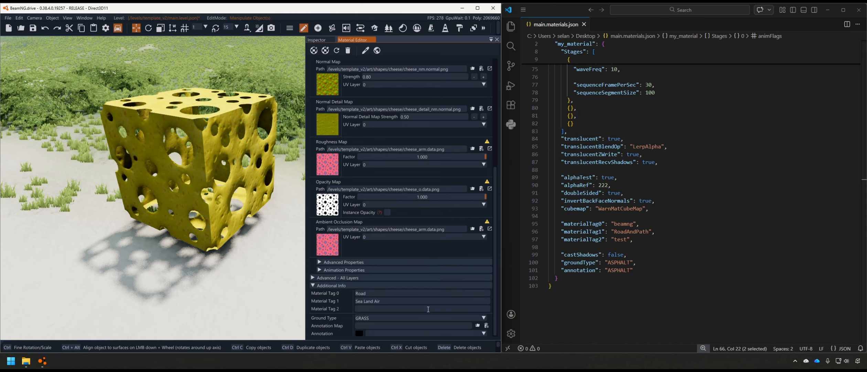
Set the Ground Type to MUD, return to the start of the cheese material's properties, and save all modified materials.
{"action": "left_click", "coordinate": [480, 318]}
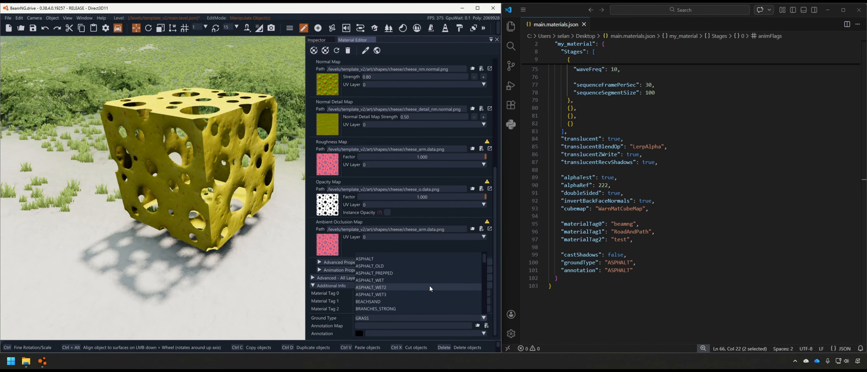
{"action": "scroll", "coordinate": [428, 285], "scroll_direction": "down", "scroll_amount": 4}
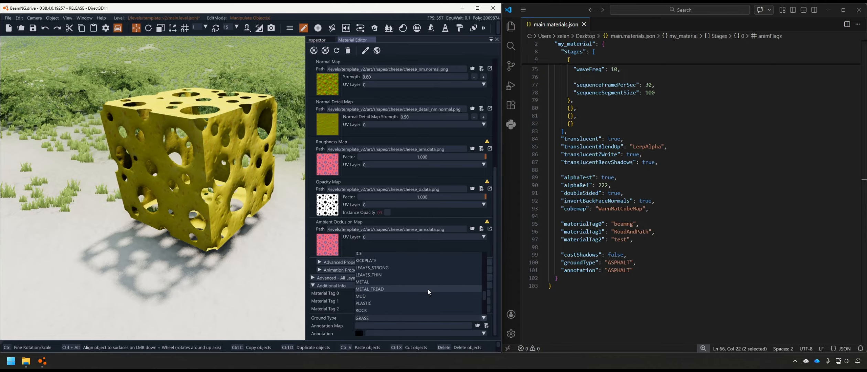
{"action": "left_click", "coordinate": [412, 295]}
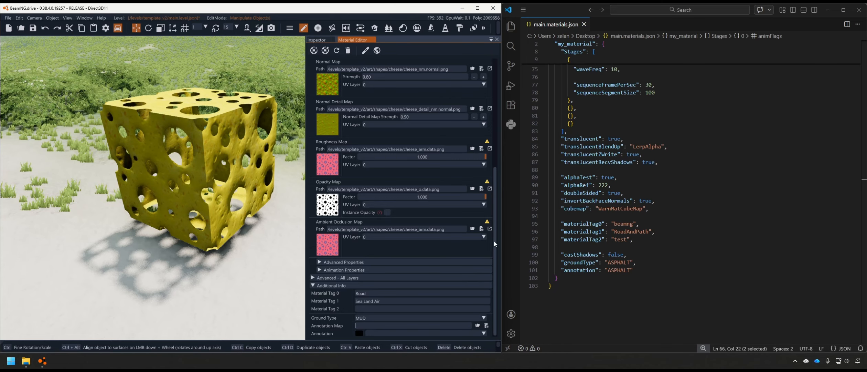
{"action": "left_click_drag", "start_coordinate": [494, 240], "coordinate": [494, 132]}
{"action": "left_click", "coordinate": [490, 71]}
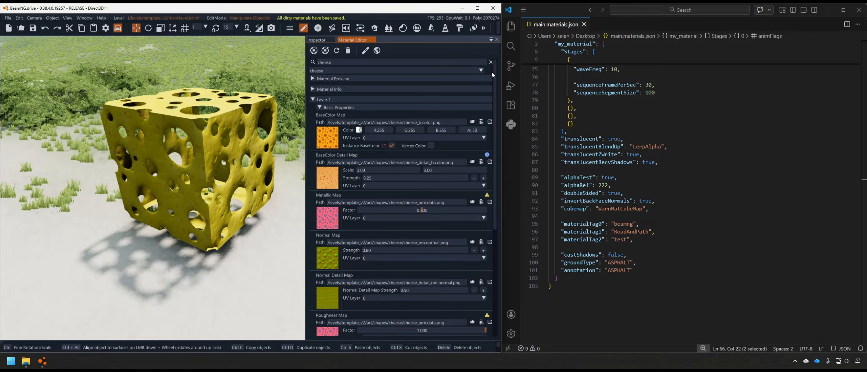
Inspect the finished cheese cube from above and from another side, with the blue pickup truck in view.
{"action": "key", "text": "a"}
{"action": "right_click_drag", "start_coordinate": [272, 200], "coordinate": [374, 203]}
{"action": "key", "text": "a"}
{"action": "key", "text": "a"}
{"action": "key", "text": "s"}
{"action": "key", "text": "a"}
{"action": "key", "text": "a"}
{"action": "right_click_drag", "start_coordinate": [186, 200], "coordinate": [212, 210]}
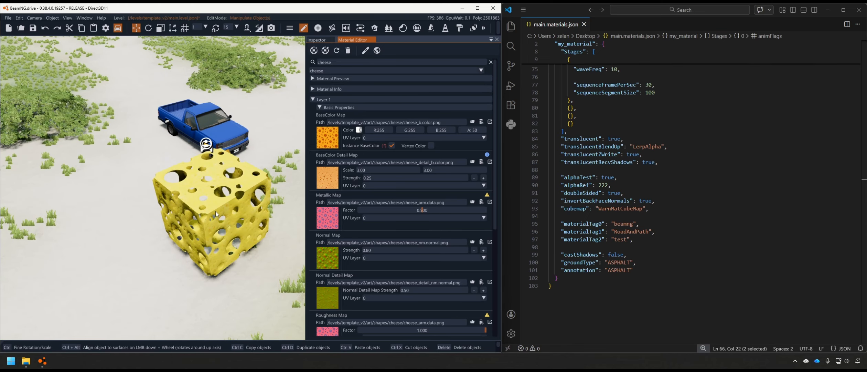